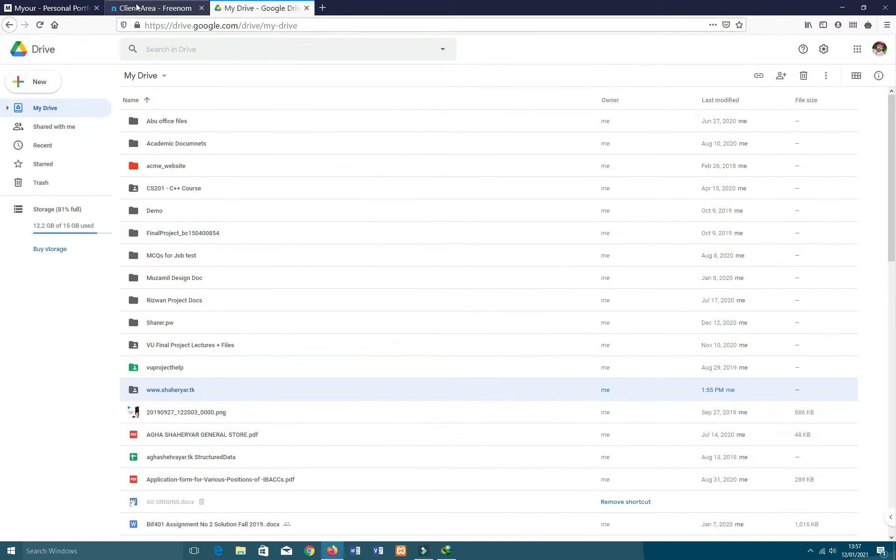
pyautogui.click(154, 8)
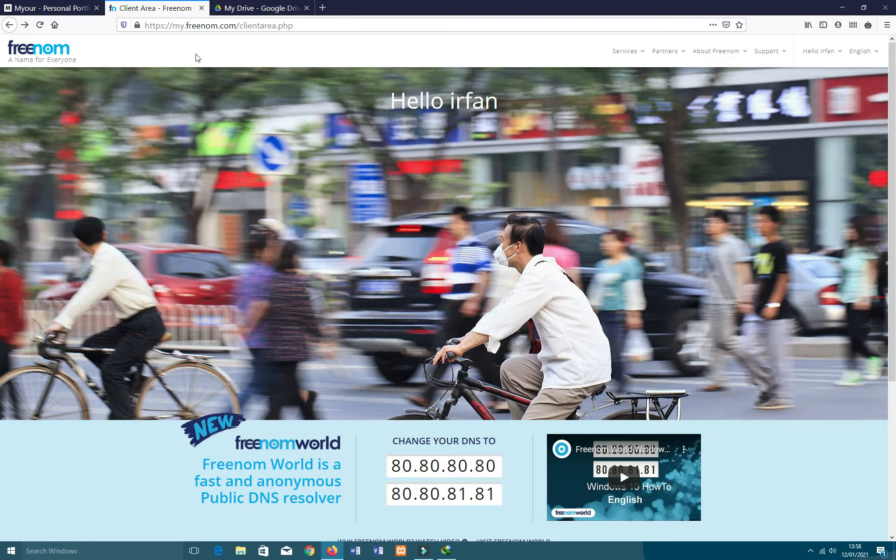
pyautogui.click(219, 6)
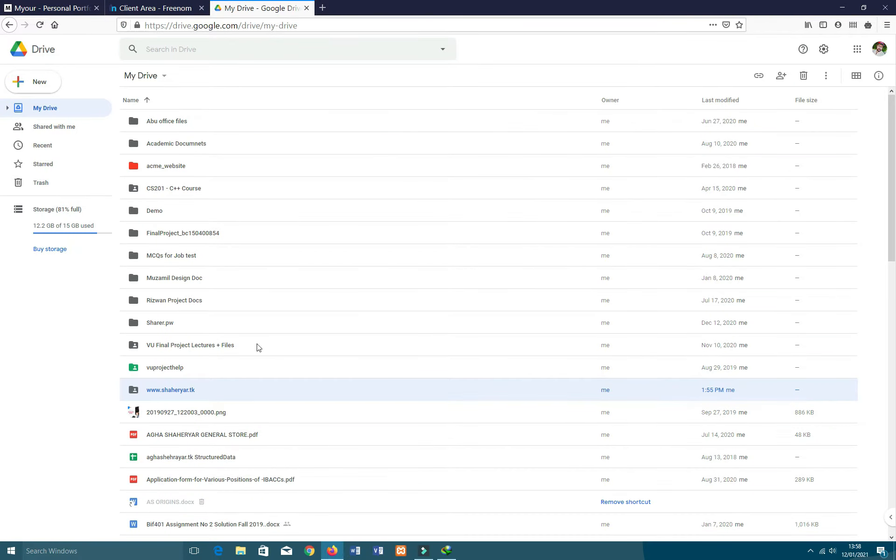
pyautogui.rightClick(172, 392)
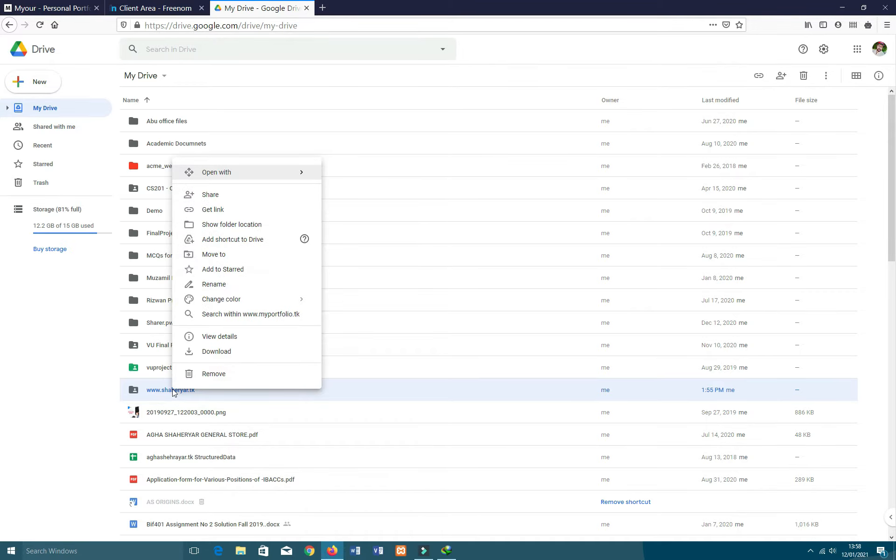
pyautogui.click(207, 284)
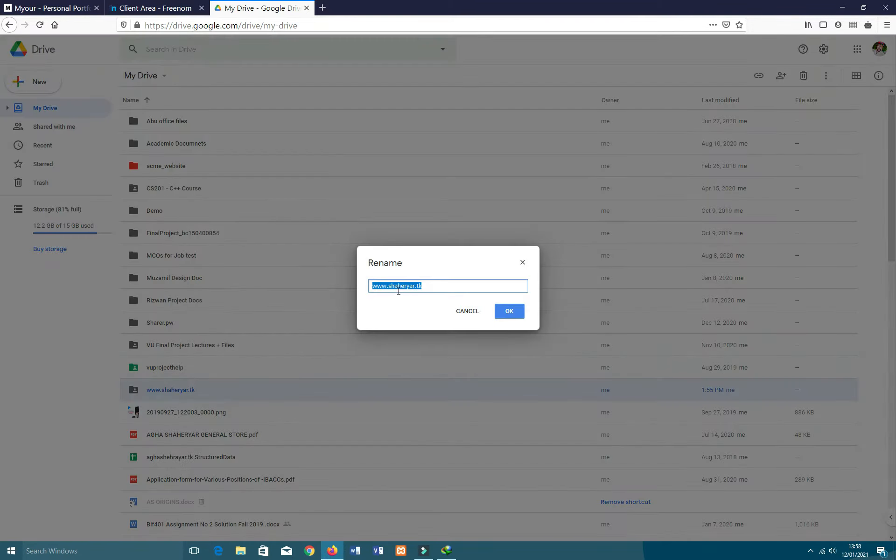
pyautogui.click(430, 287)
pyautogui.press('BackSpace')
pyautogui.click(508, 311)
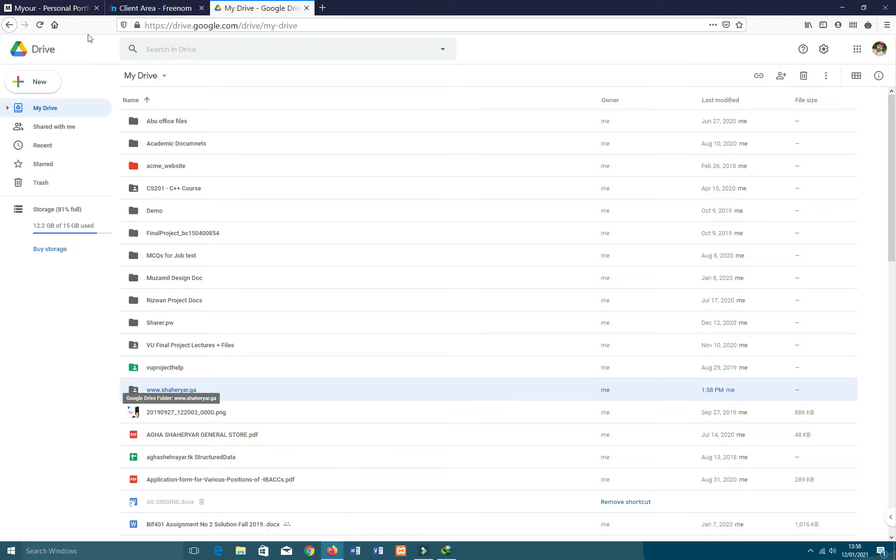
# Compare the folder name in the hosted portfolio page's address with the renamed folder in Google Drive.
pyautogui.click(73, 4)
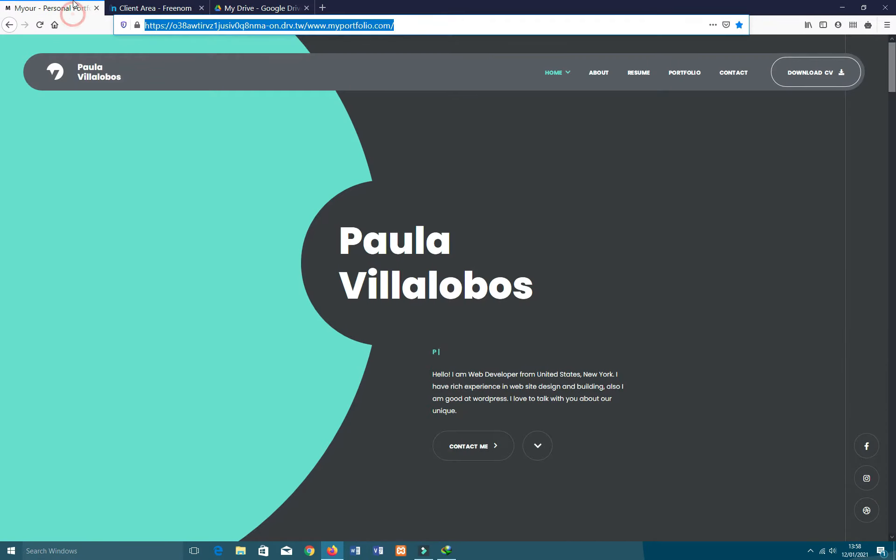
pyautogui.click(403, 24)
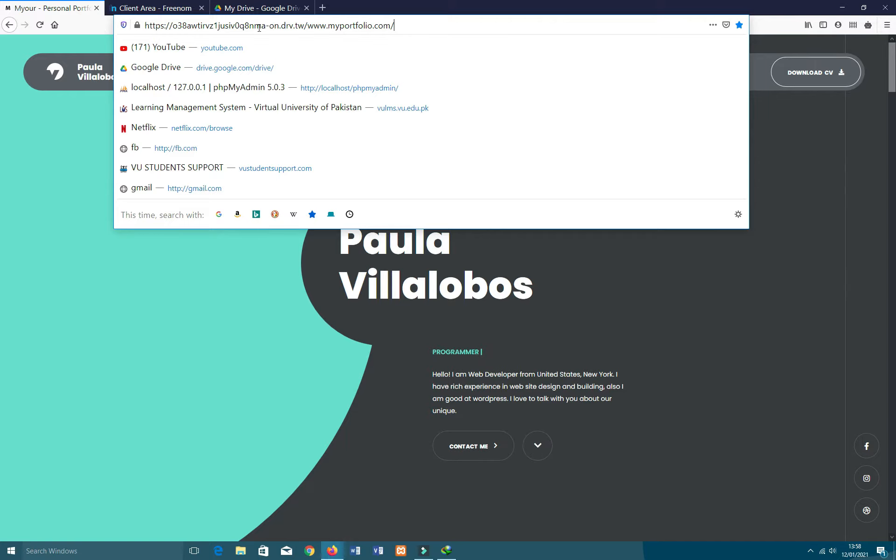
pyautogui.click(103, 27)
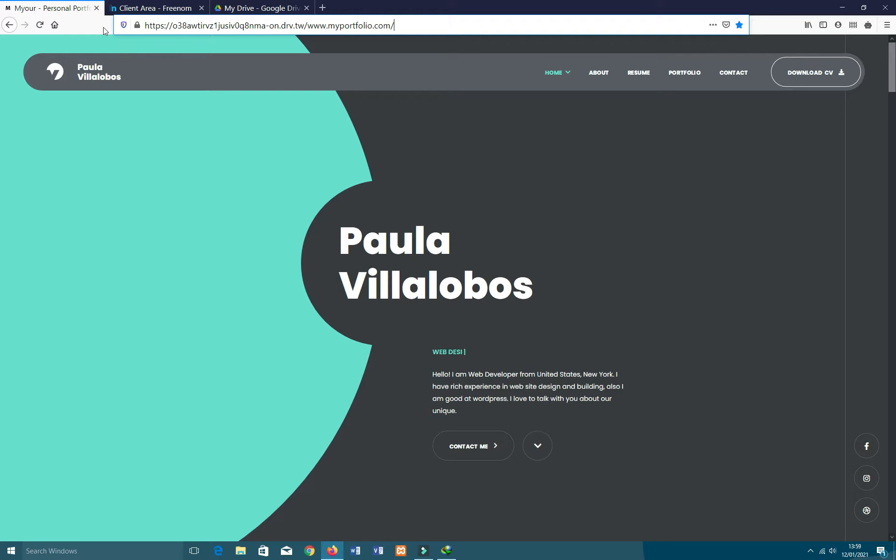
pyautogui.click(243, 6)
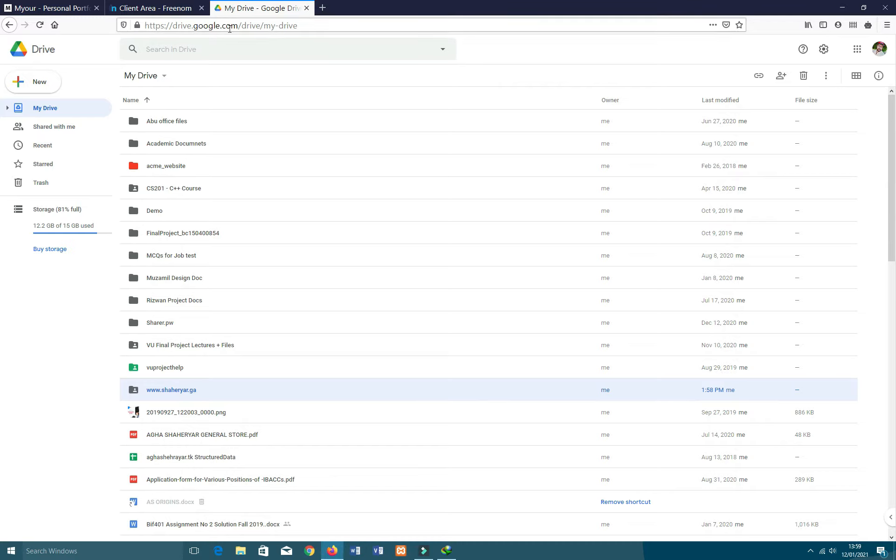
pyautogui.click(28, 8)
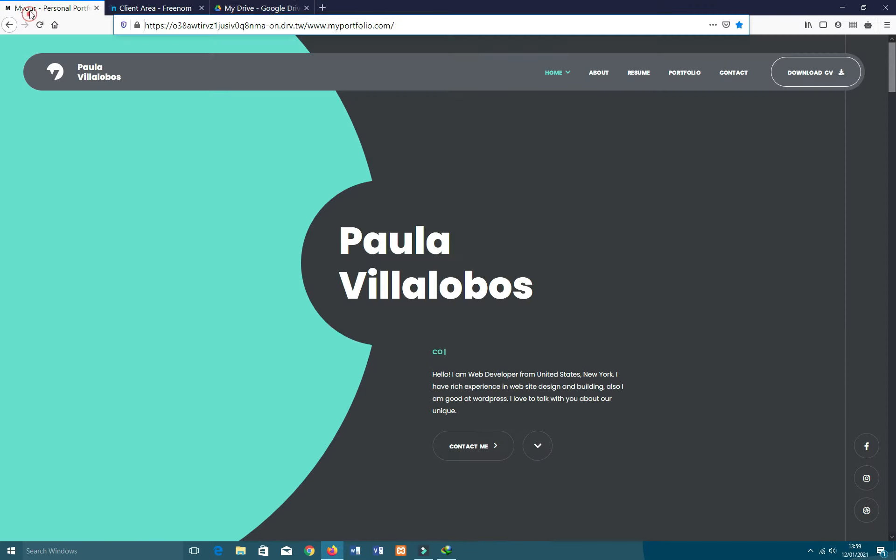
# Open drv.tw in a new tab, choose hosting on Google Drive and allow DriveToWeb access with the listed Google account.
pyautogui.click(324, 8)
pyautogui.click(318, 25)
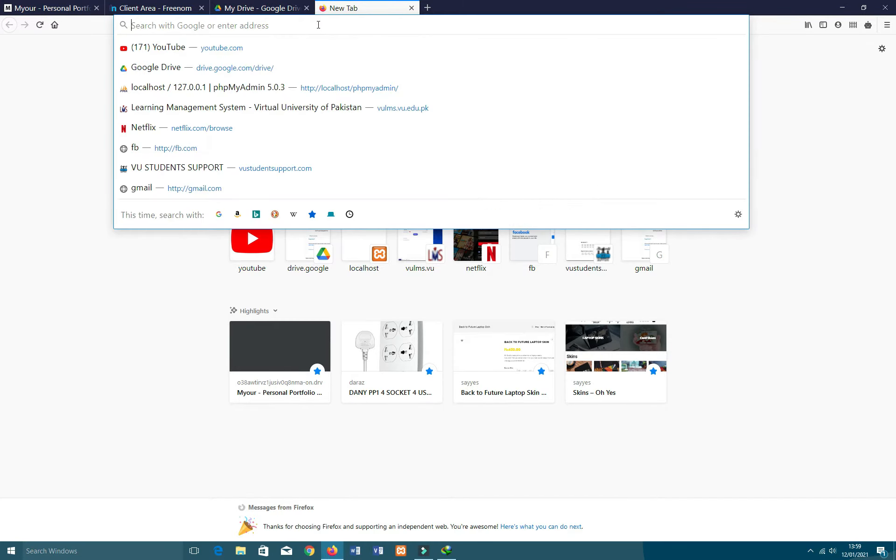
pyautogui.write('drv.tw/')
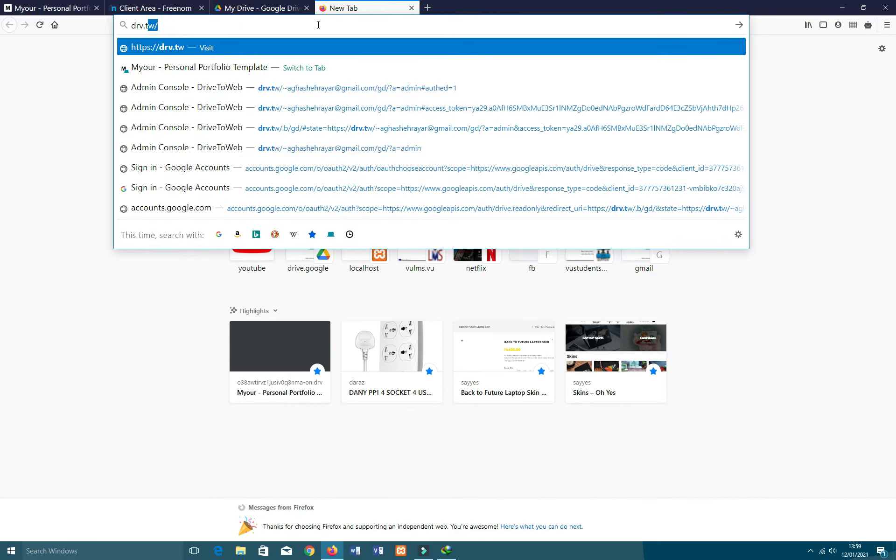
pyautogui.press('Return')
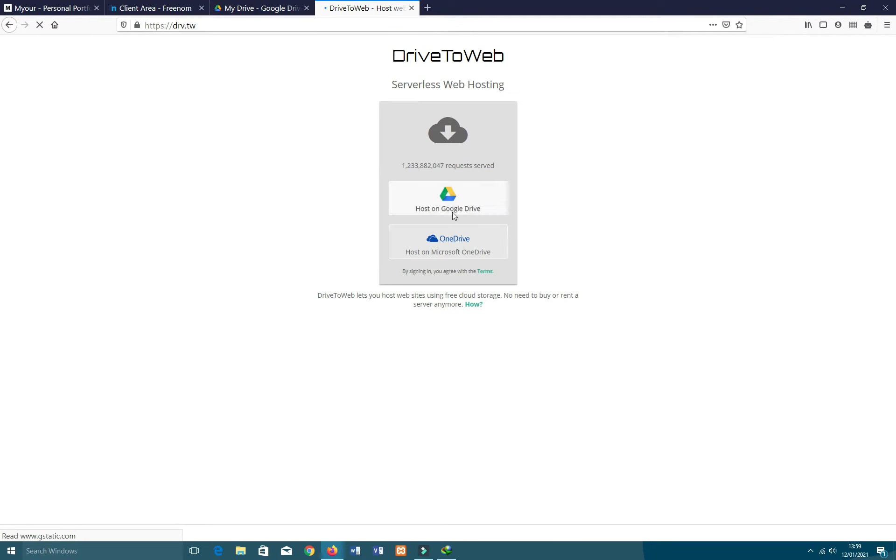
pyautogui.click(452, 209)
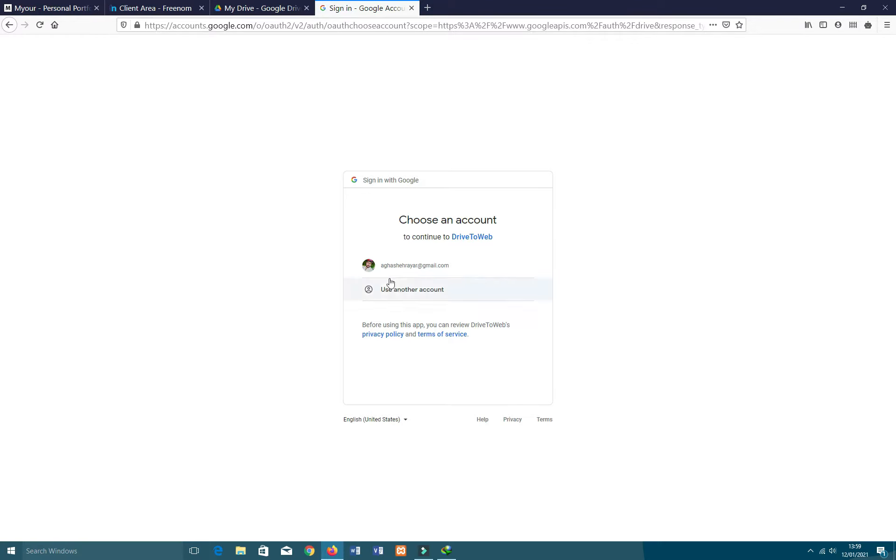
pyautogui.click(399, 266)
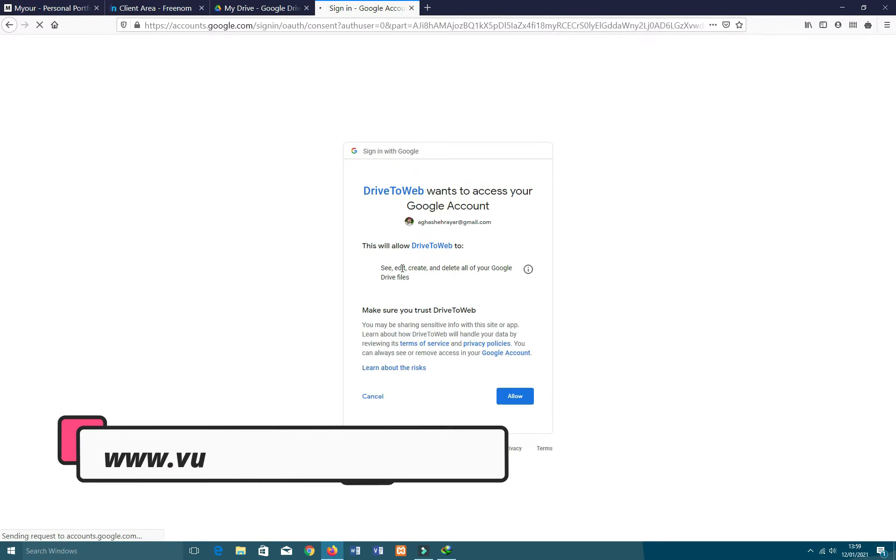
pyautogui.click(507, 397)
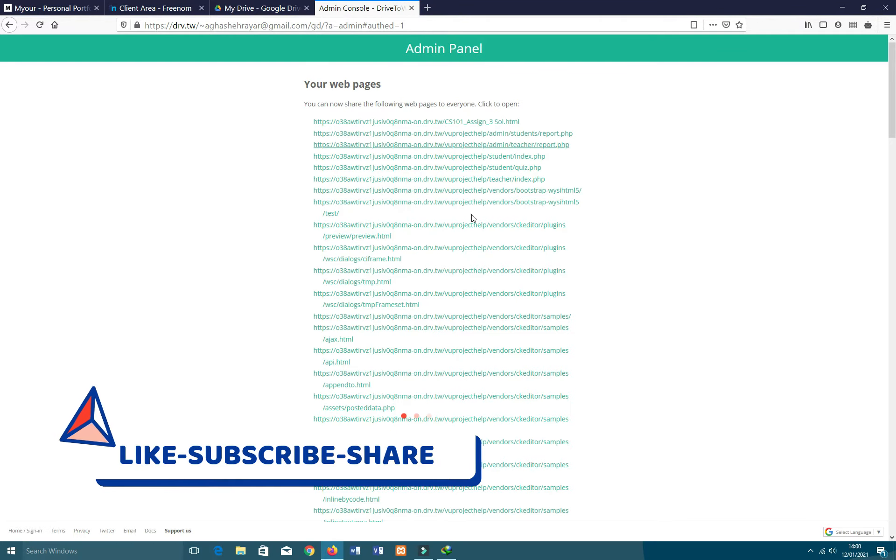
pyautogui.scroll(-15, 387, 180)
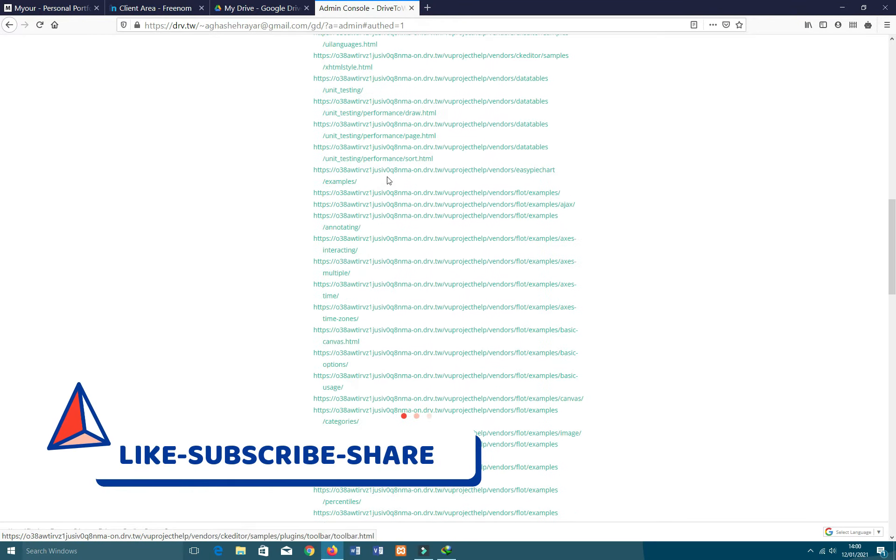
pyautogui.scroll(-20, 387, 180)
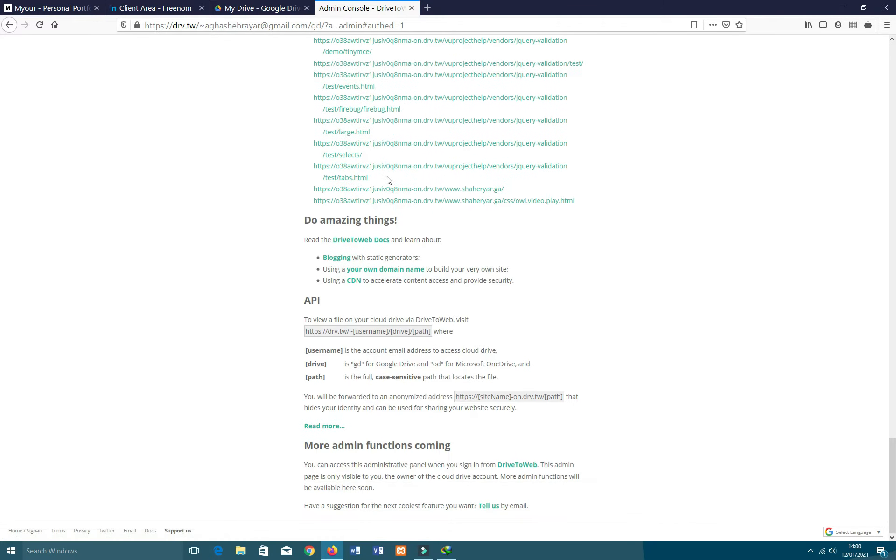
pyautogui.scroll(3, 387, 180)
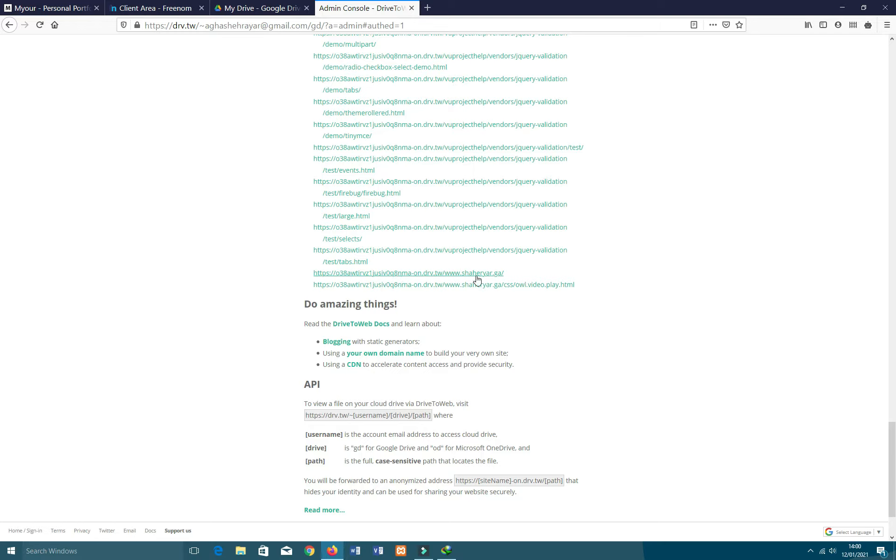
pyautogui.click(400, 276)
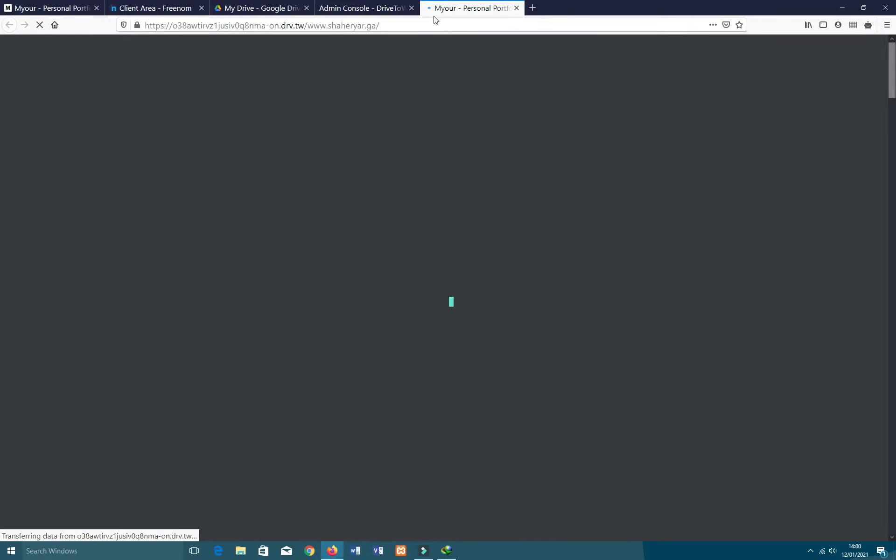
pyautogui.click(96, 9)
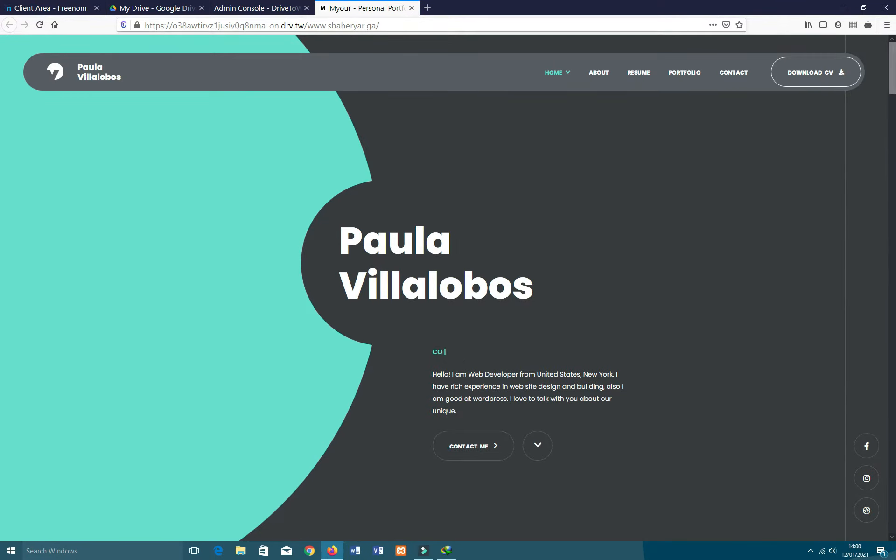
pyautogui.click(224, 25)
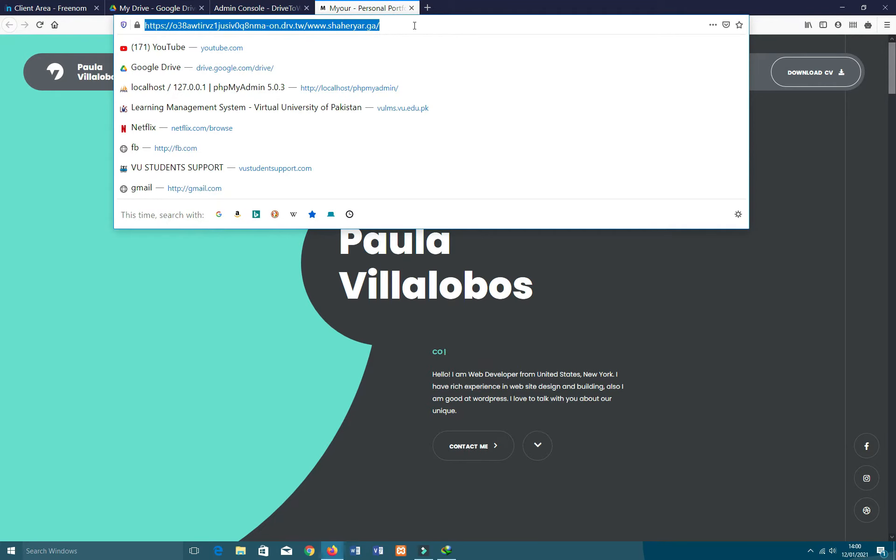
pyautogui.click(225, 25)
# Return to the Freenom client area and open the page for registering a new domain.
pyautogui.click(167, 6)
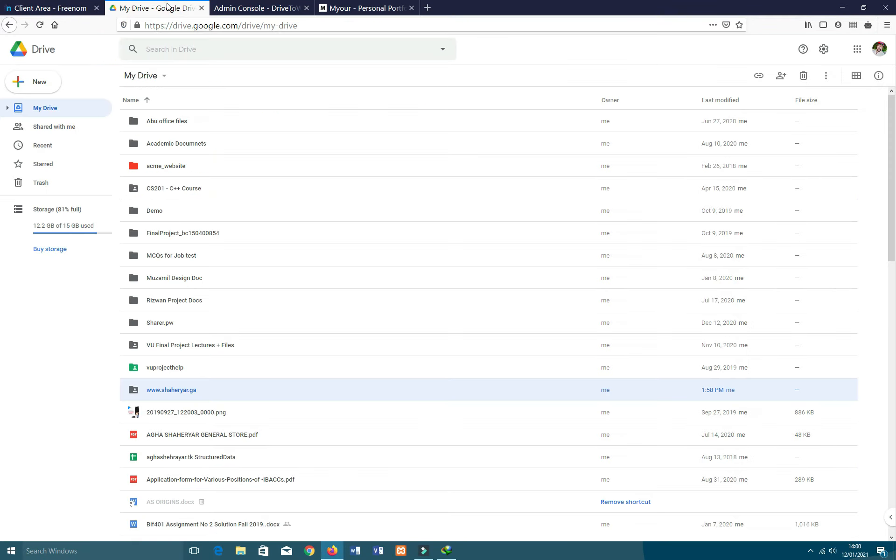
pyautogui.click(72, 8)
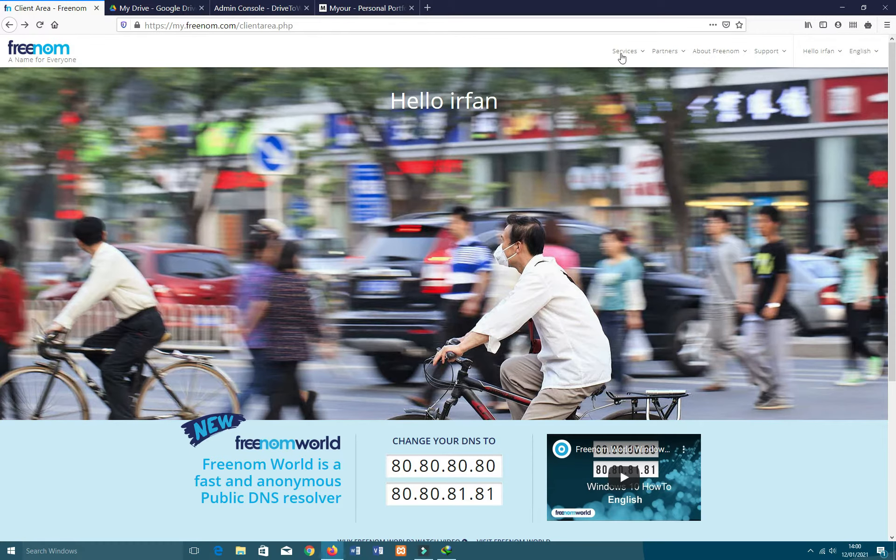
pyautogui.click(622, 57)
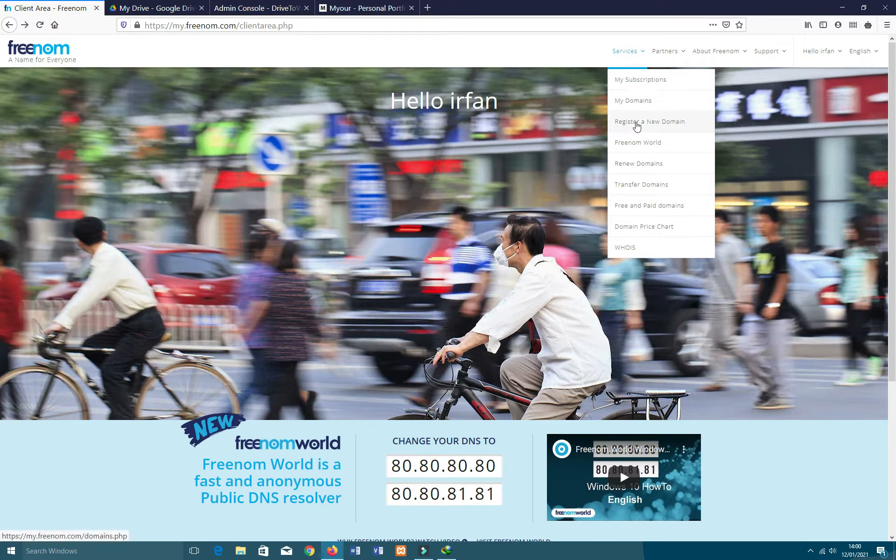
pyautogui.click(635, 123)
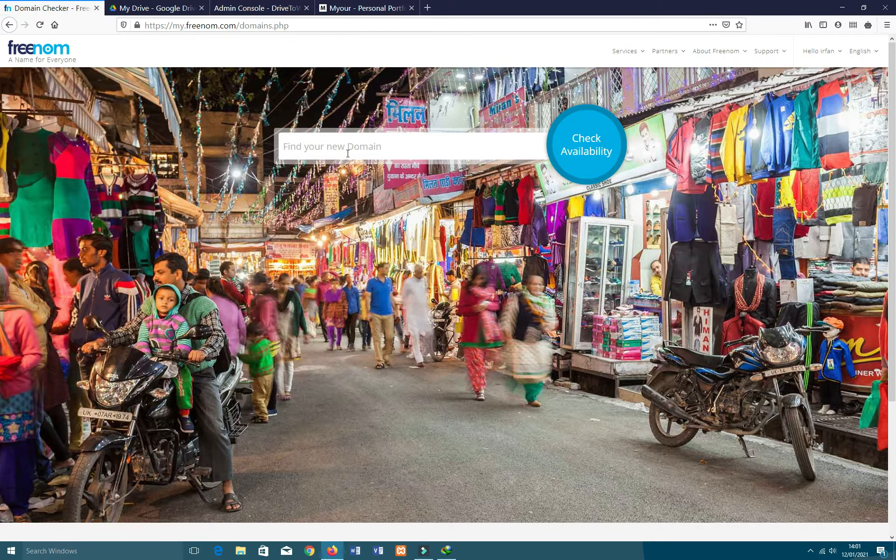
pyautogui.click(347, 144)
pyautogui.click(136, 8)
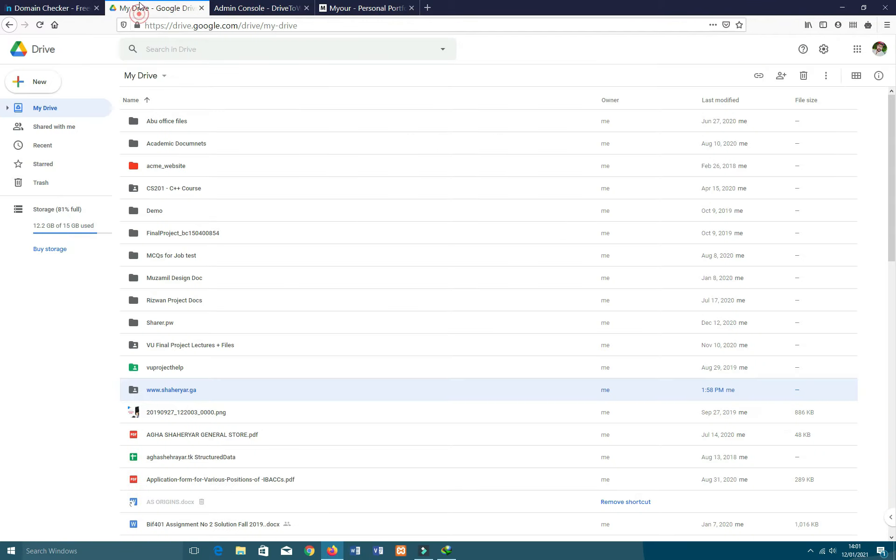
pyautogui.rightClick(174, 394)
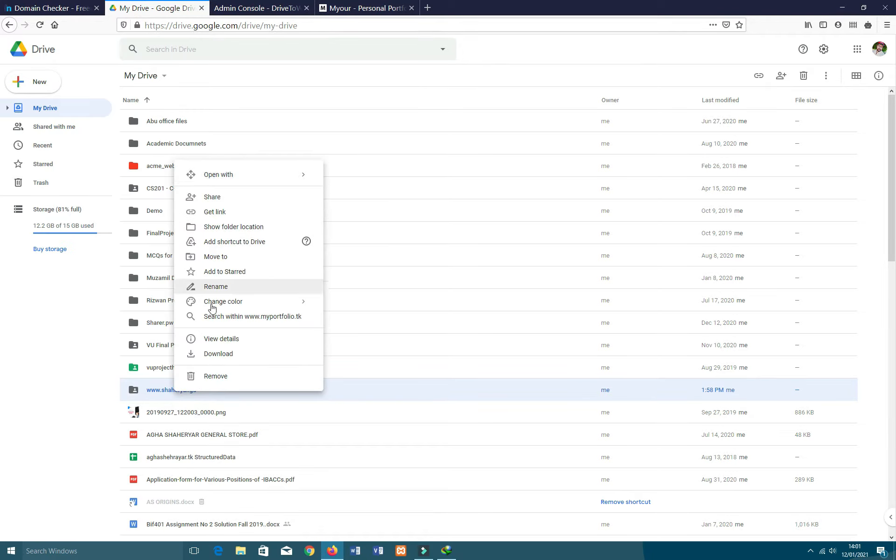
pyautogui.click(215, 286)
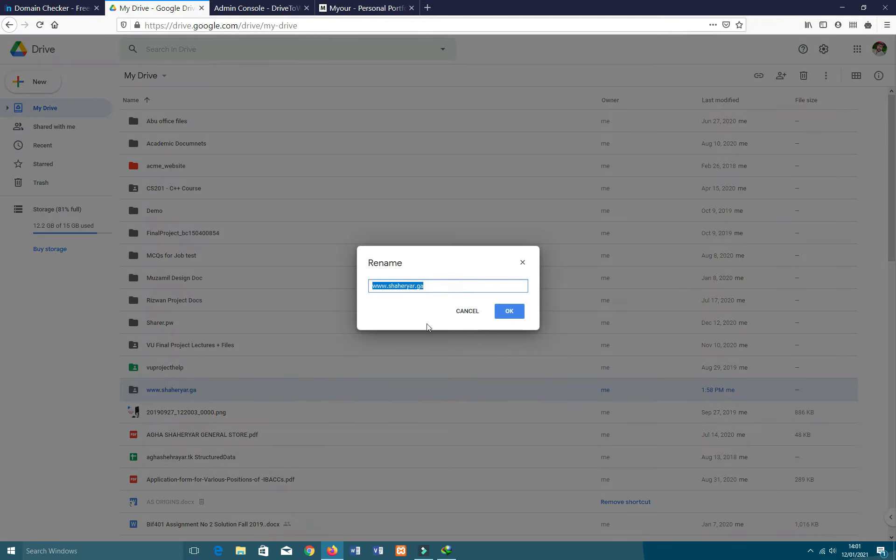
pyautogui.click(411, 288)
pyautogui.moveTo(389, 286); pyautogui.dragTo(414, 286)
pyautogui.rightClick(404, 286)
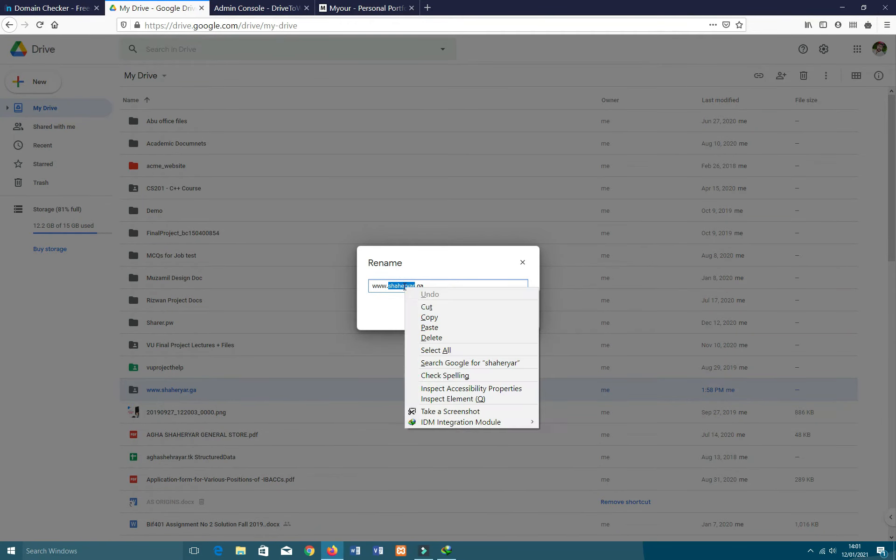
pyautogui.click(420, 314)
pyautogui.click(522, 263)
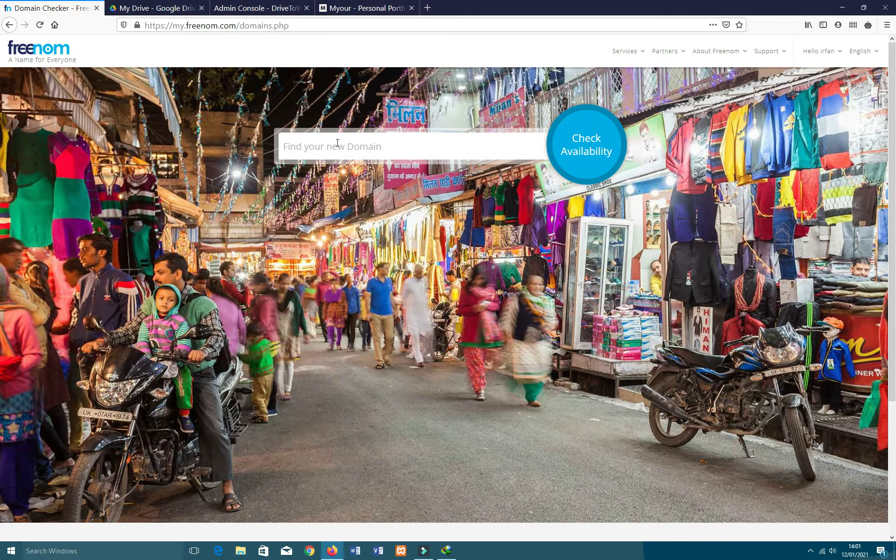
# Check the availability of shaheryar on Freenom and proceed to checkout with the free .ga domain.
pyautogui.write('shaheryar')
pyautogui.click(586, 153)
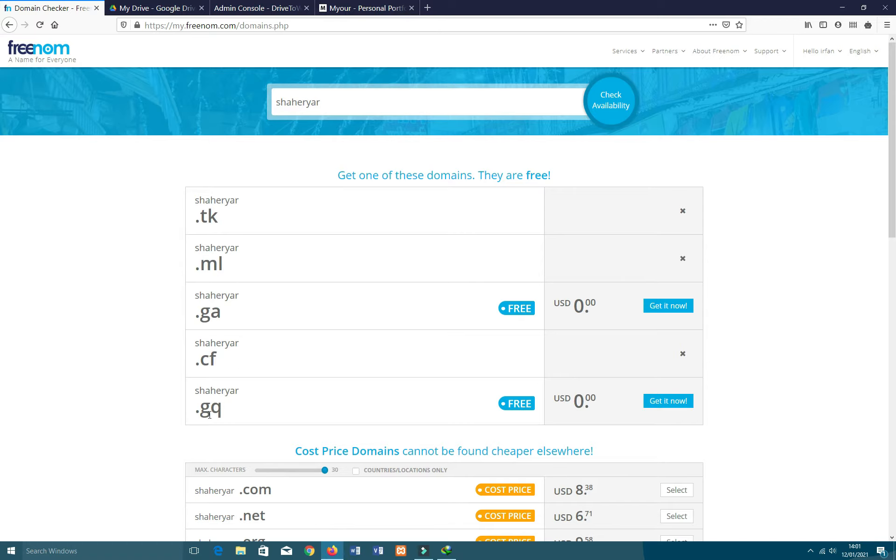
pyautogui.click(672, 307)
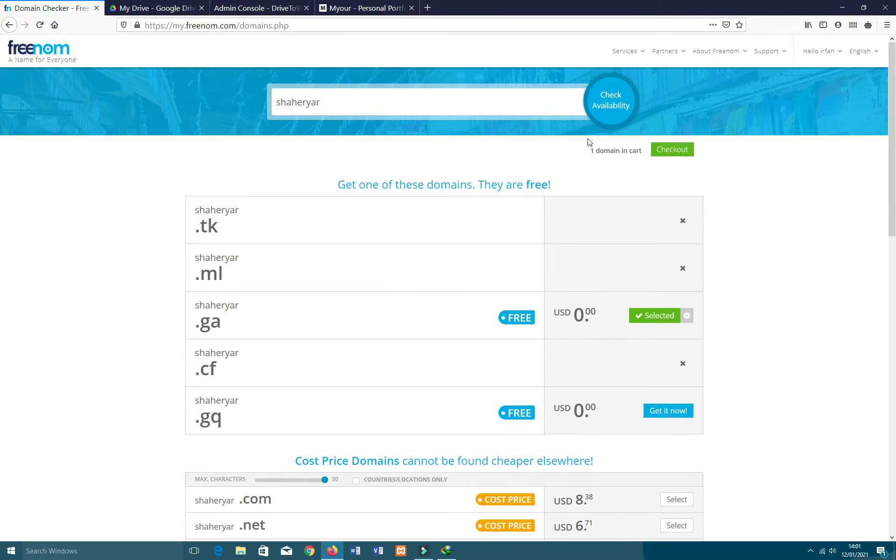
pyautogui.click(665, 154)
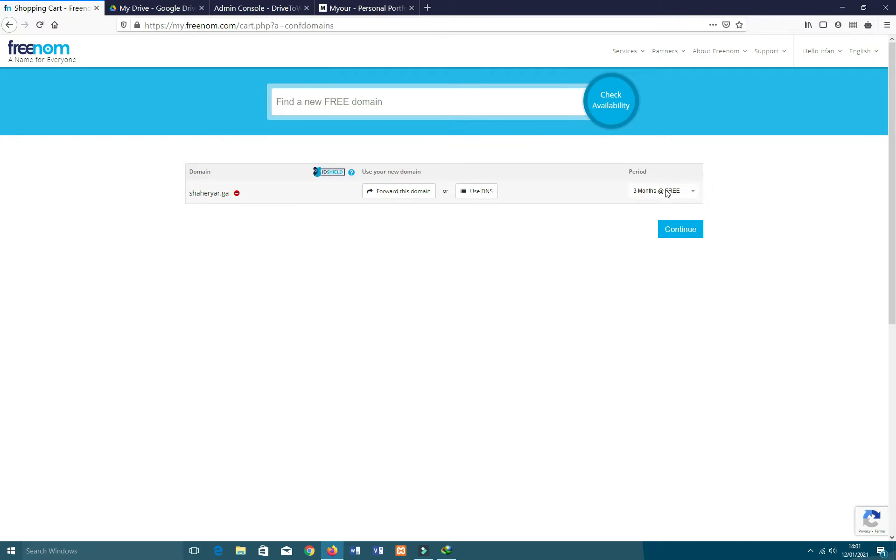
# Set the registration period for shaheryar.ga to 12 Months @ FREE and continue to the order review.
pyautogui.click(665, 191)
pyautogui.scroll(-1, 659, 397)
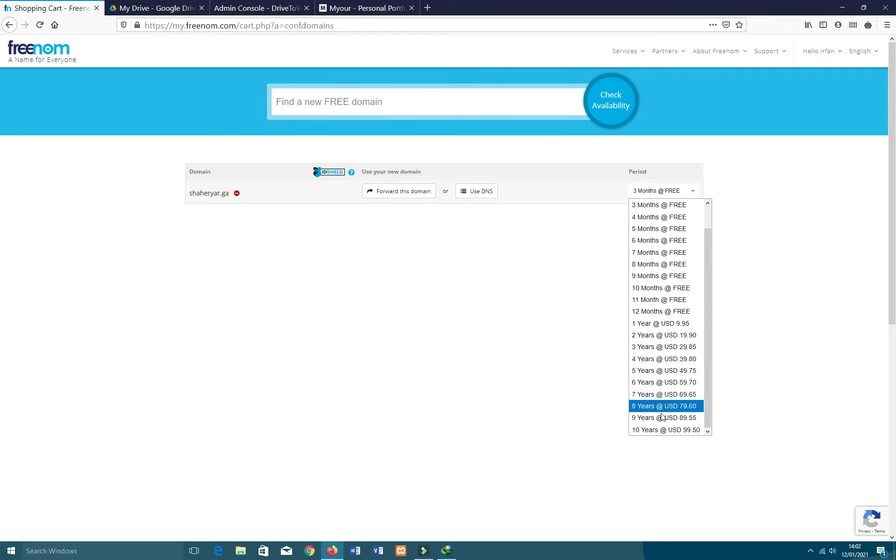
pyautogui.scroll(1, 691, 341)
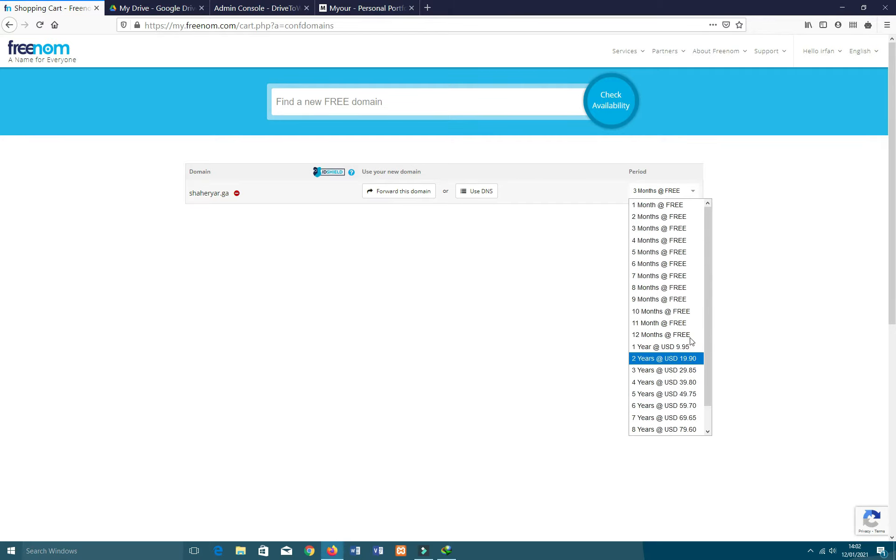
pyautogui.click(645, 334)
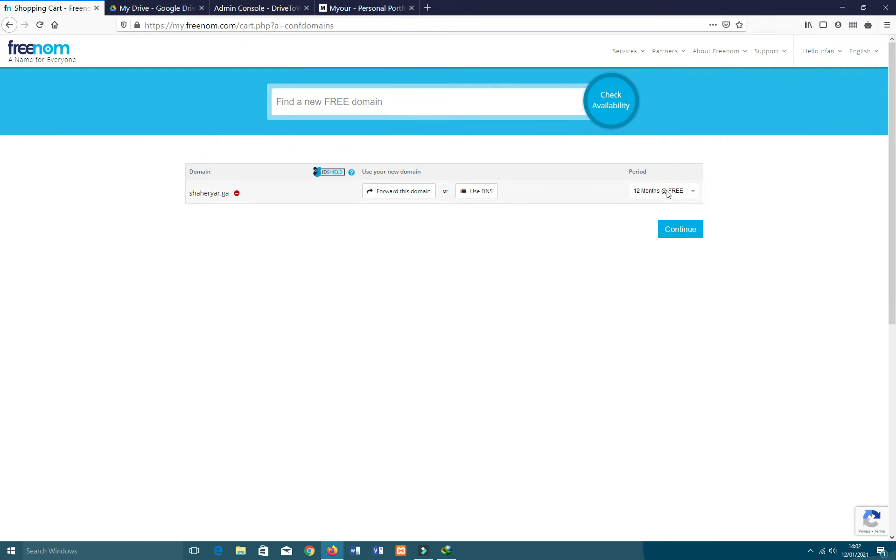
pyautogui.click(678, 231)
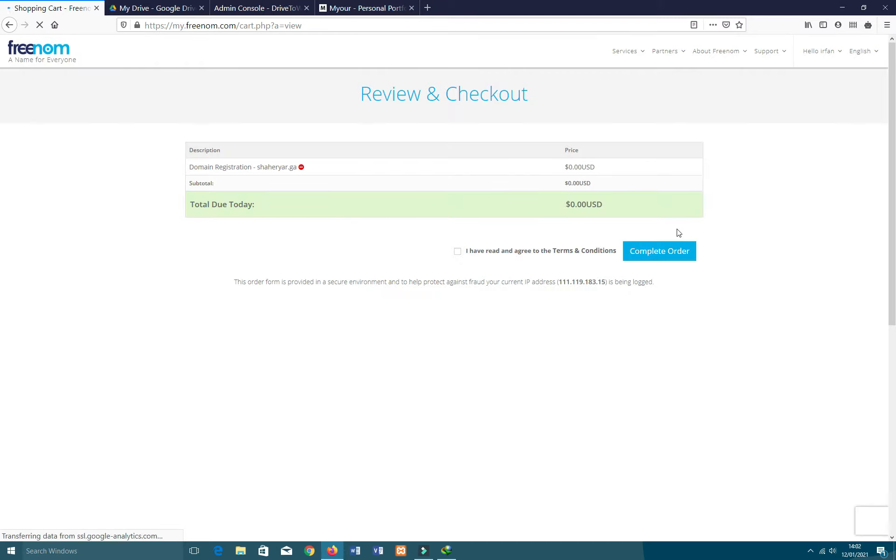
# Agree to the terms and conditions and complete the free shaheryar.ga domain order.
pyautogui.click(457, 252)
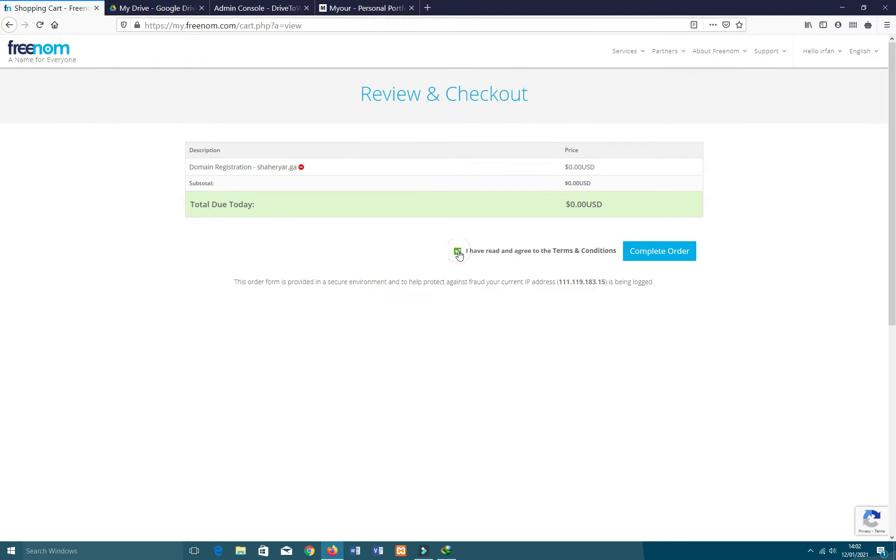
pyautogui.click(653, 254)
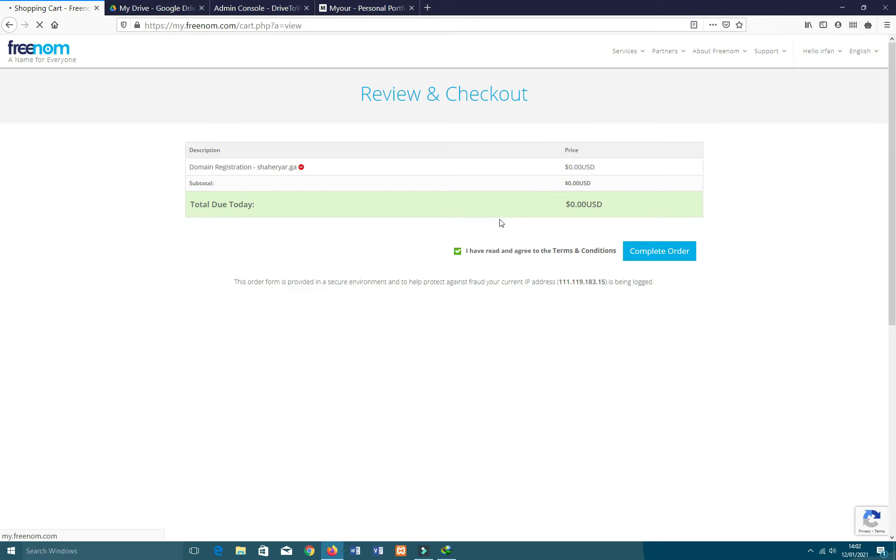
pyautogui.moveTo(340, 147); pyautogui.dragTo(554, 153)
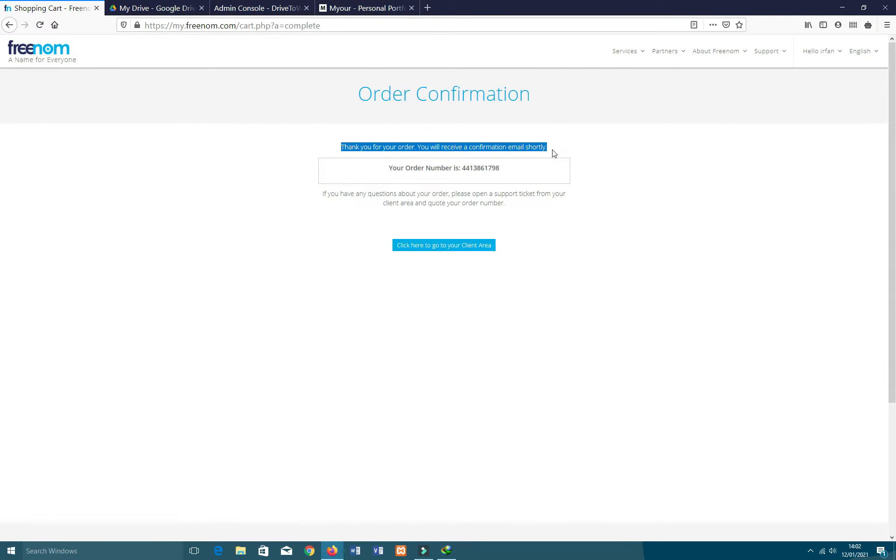
pyautogui.click(506, 154)
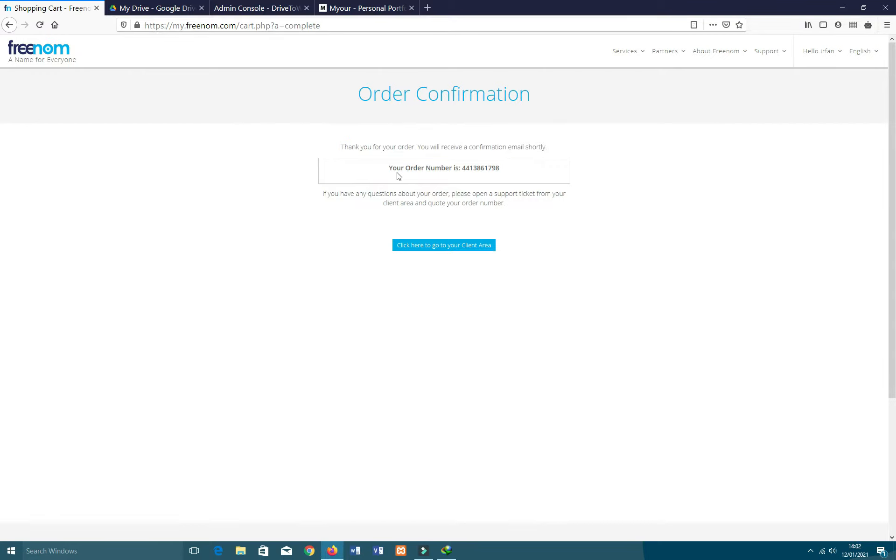
# Go to the client area's My Domains list and open the management page for shaheryar.ga.
pyautogui.click(439, 251)
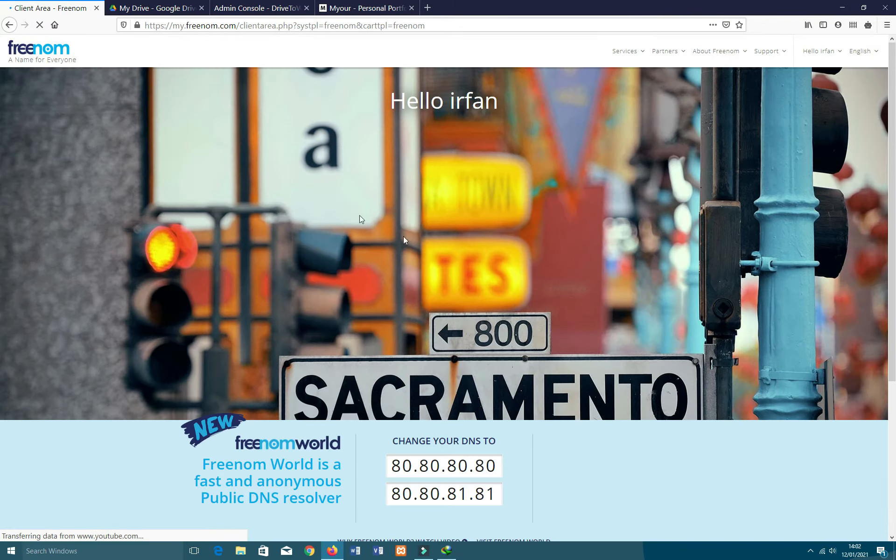
pyautogui.moveTo(623, 52)
pyautogui.click(633, 102)
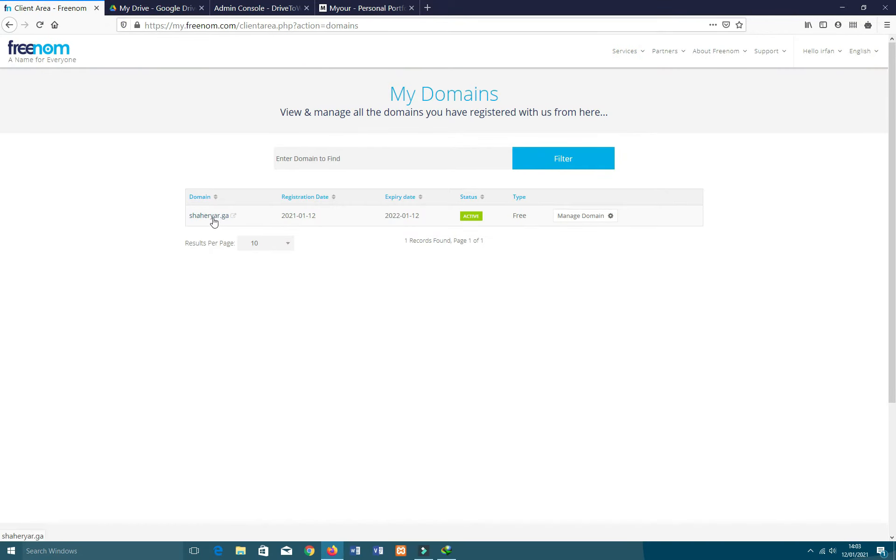
pyautogui.click(577, 220)
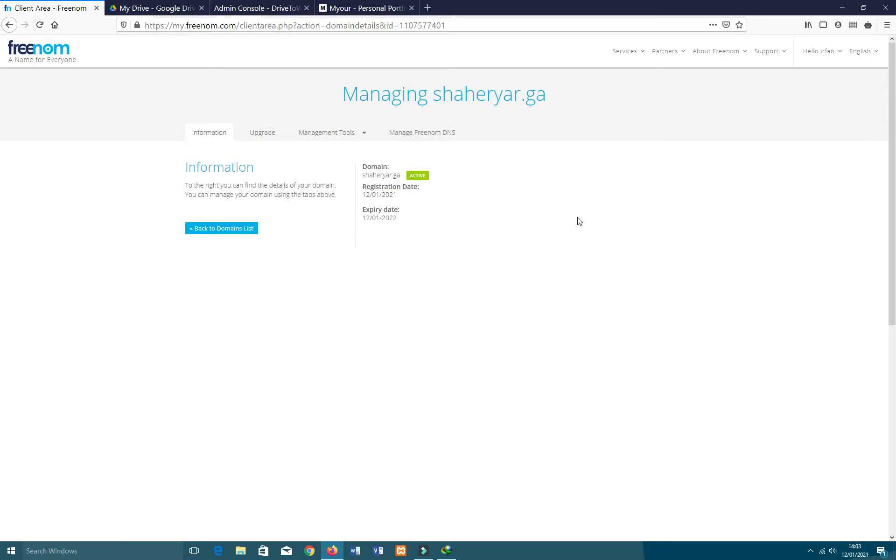
# View the domain's nameserver settings and open Freenom DNS management for shaheryar.ga.
pyautogui.click(319, 133)
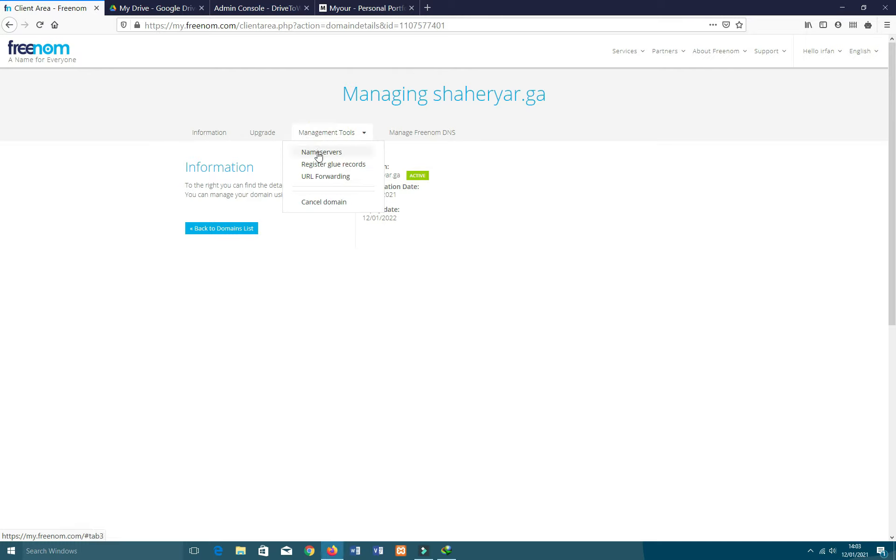
pyautogui.click(319, 153)
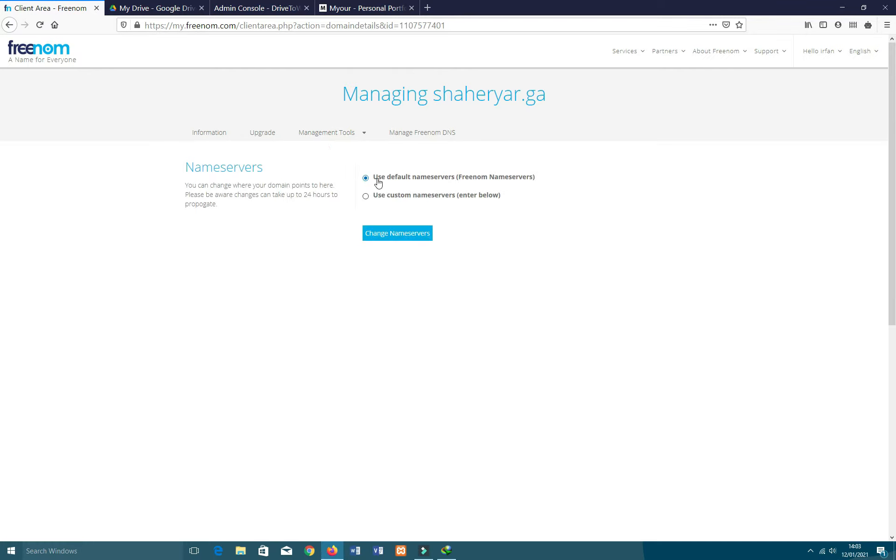
pyautogui.click(410, 135)
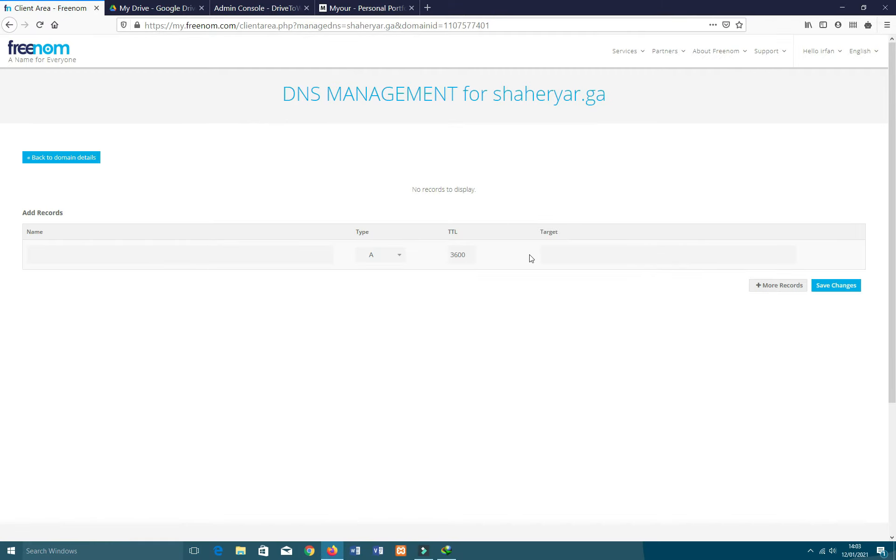
pyautogui.click(387, 255)
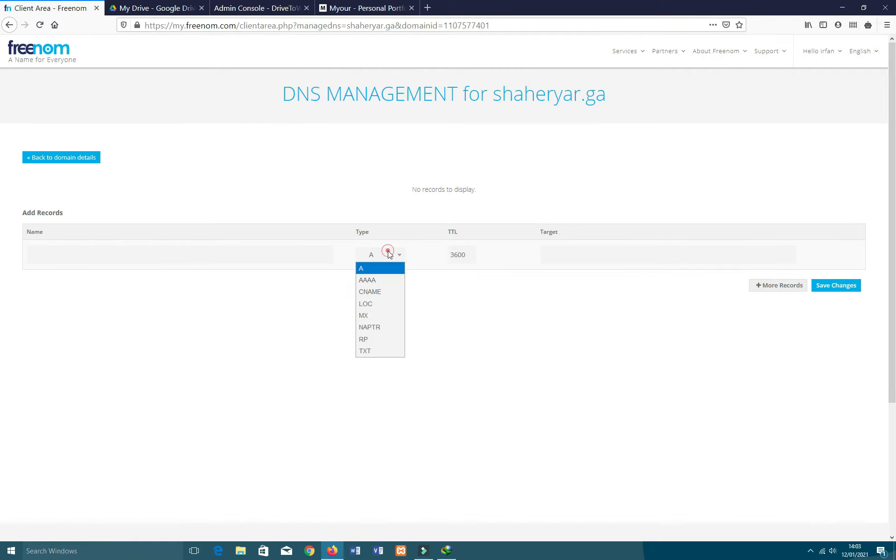
pyautogui.click(373, 293)
pyautogui.click(274, 256)
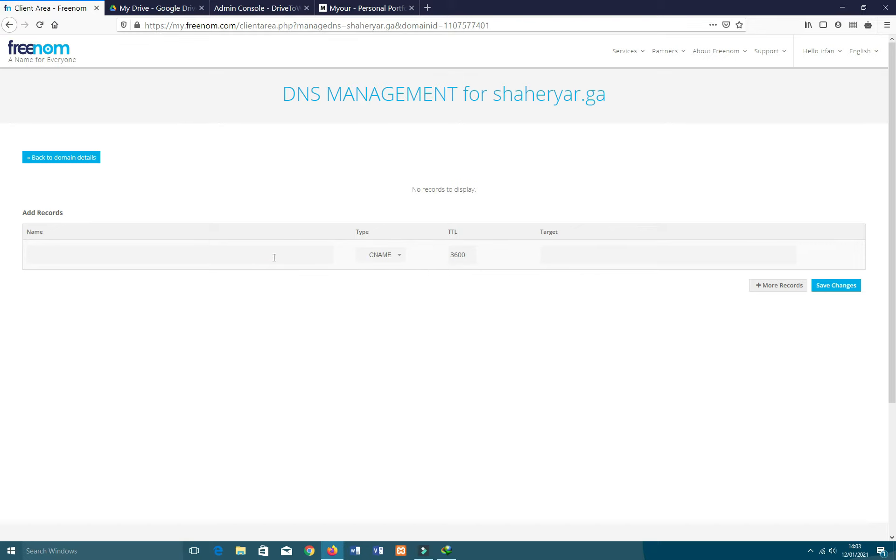
pyautogui.write('www')
pyautogui.click(643, 258)
pyautogui.click(335, 12)
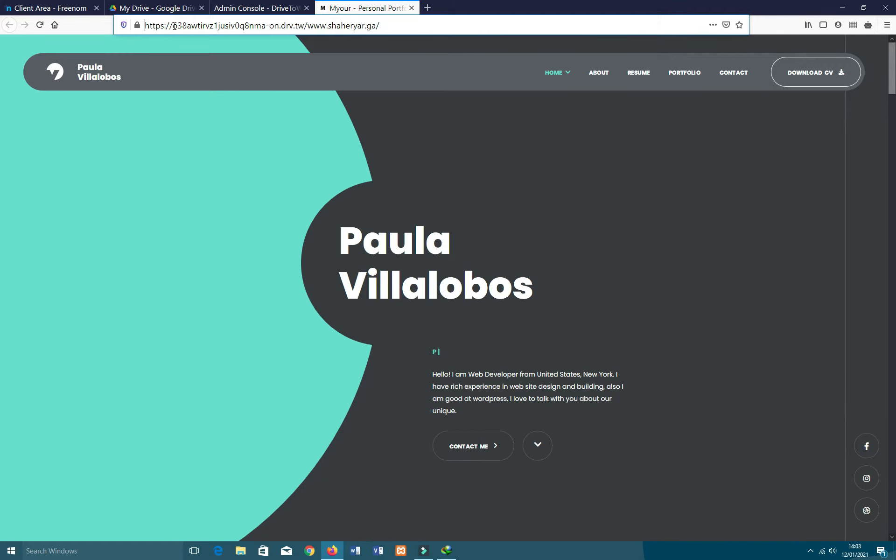
pyautogui.moveTo(174, 25); pyautogui.dragTo(304, 26)
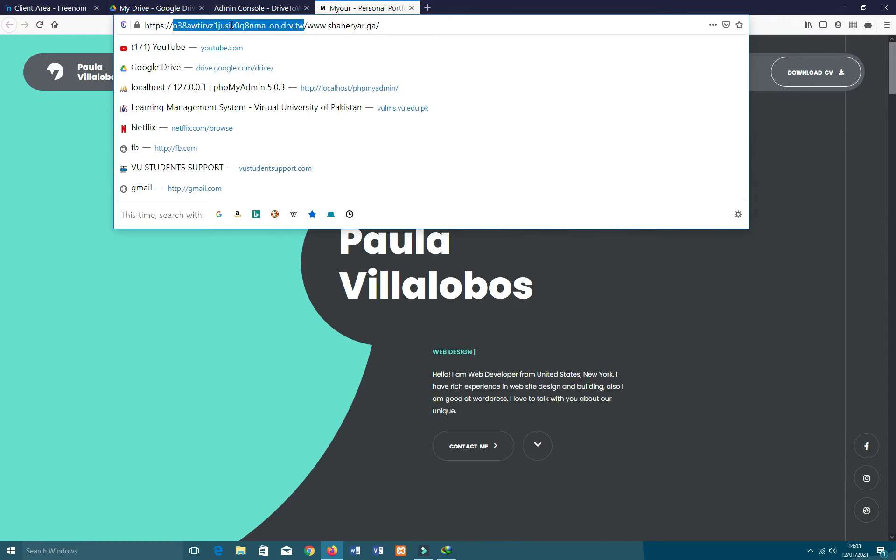
pyautogui.rightClick(251, 25)
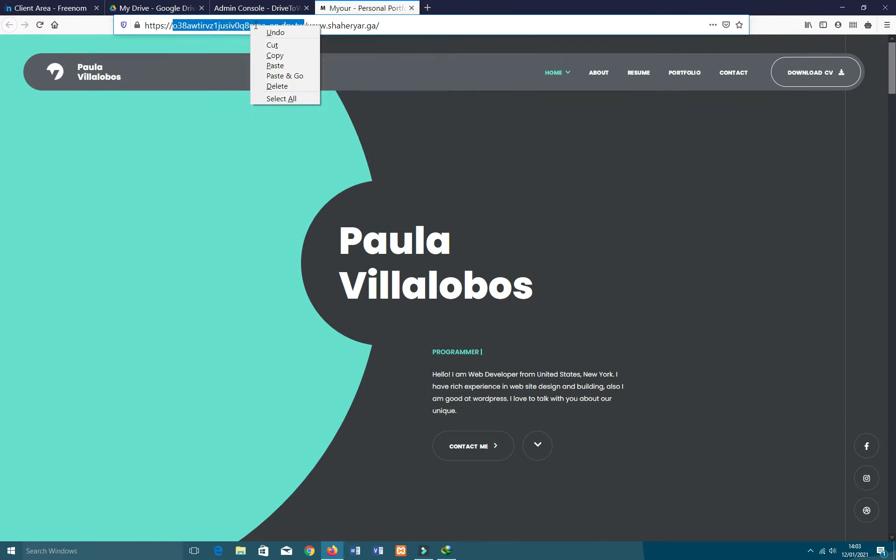
pyautogui.click(271, 53)
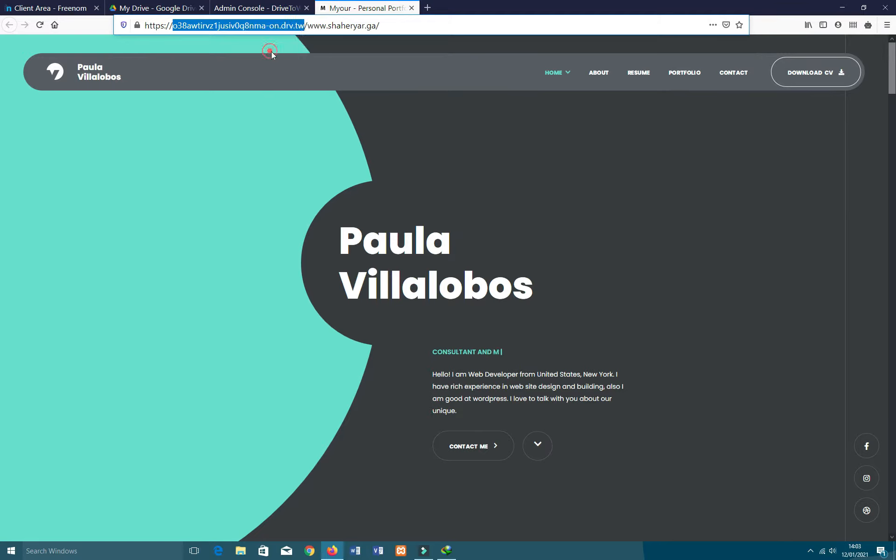
# Paste o38awtirvz1jusiv0q8nma-on.drv.tw as the www record's target in Freenom's DNS management and save the record.
pyautogui.click(149, 9)
pyautogui.click(77, 7)
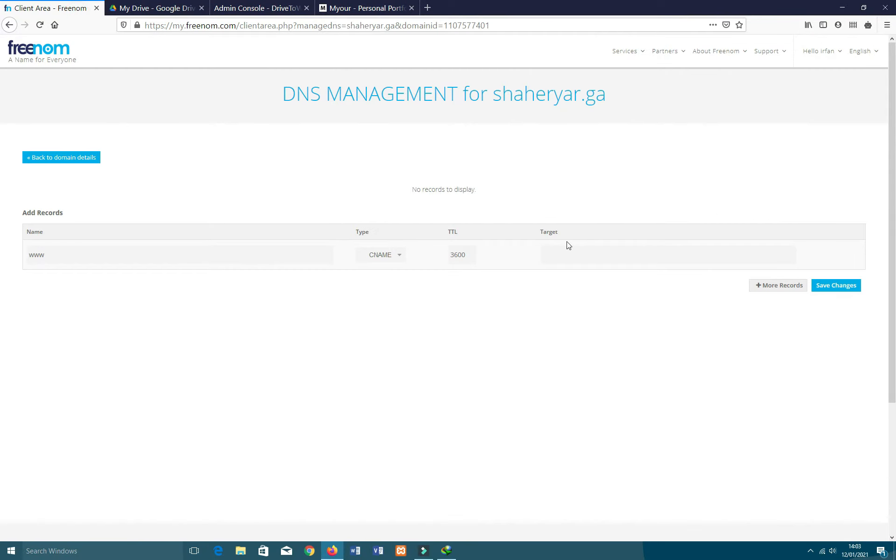
pyautogui.click(567, 253)
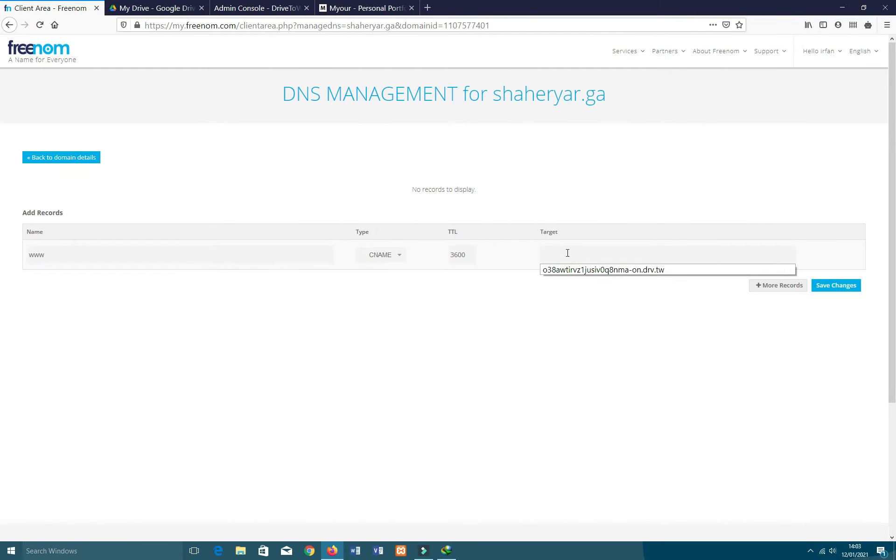
pyautogui.hotkey('ctrl', 'v')
pyautogui.click(588, 192)
pyautogui.click(833, 288)
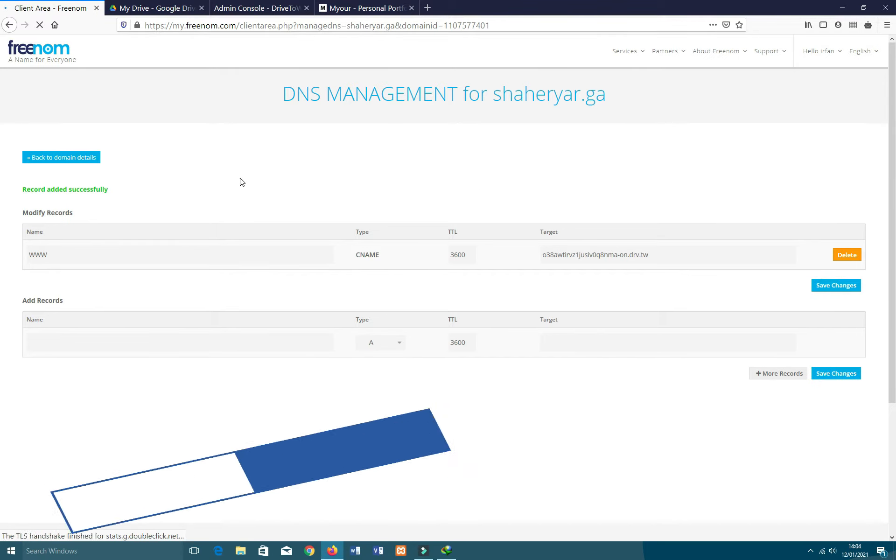
pyautogui.doubleClick(94, 189)
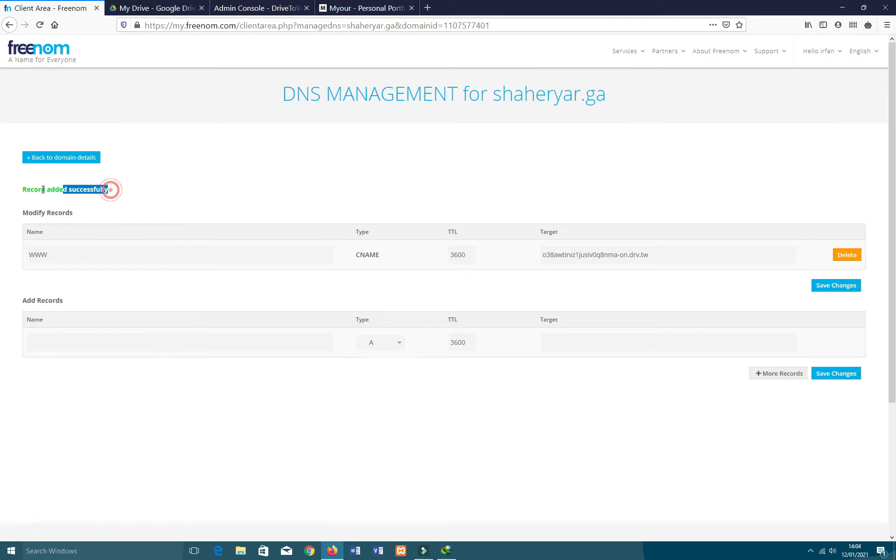
pyautogui.moveTo(110, 189); pyautogui.dragTo(21, 189)
pyautogui.click(182, 192)
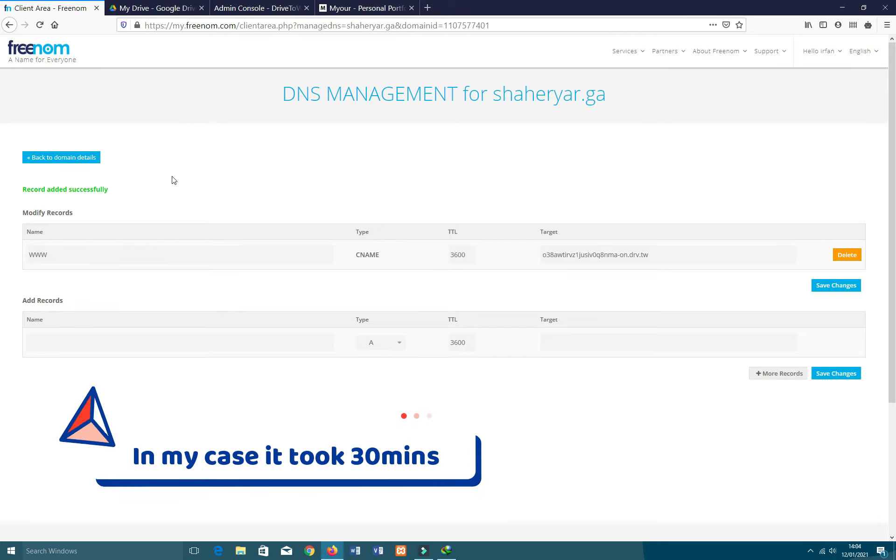
# Return to the domain details and copy the domain name shaheryar.ga from the page heading.
pyautogui.click(76, 163)
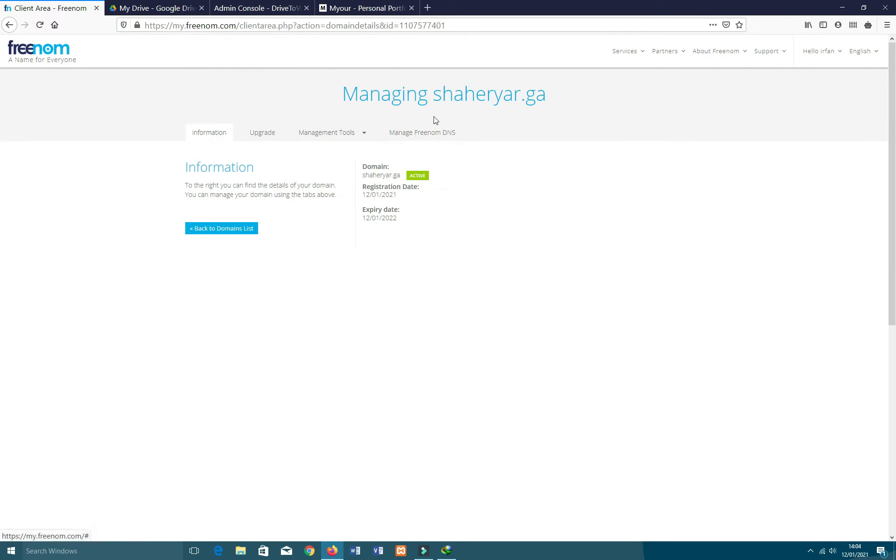
pyautogui.moveTo(436, 95); pyautogui.dragTo(569, 97)
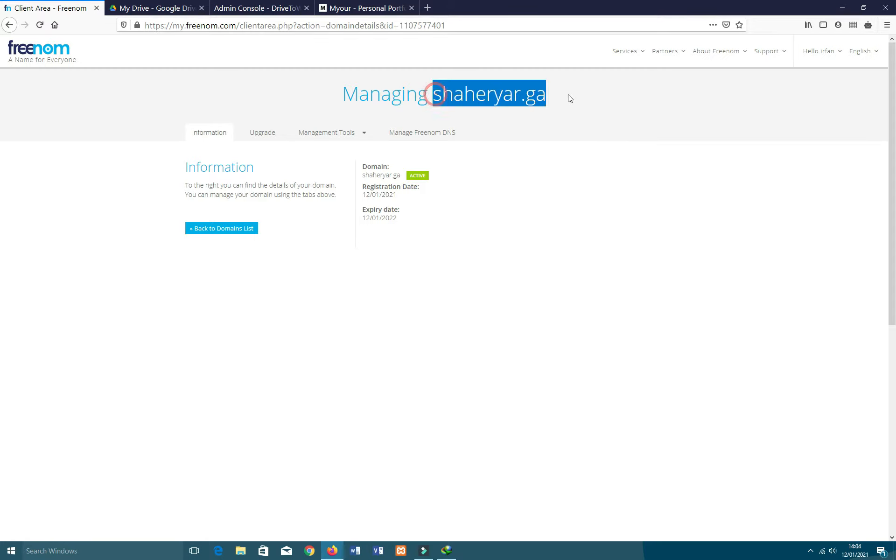
pyautogui.rightClick(516, 96)
pyautogui.click(542, 177)
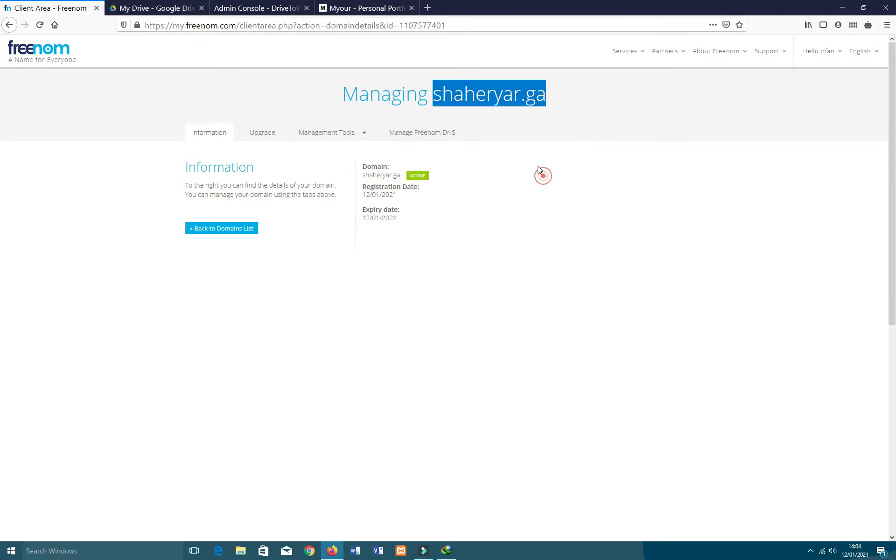
# Try to load shaheryar.ga in a new browser tab, and close that tab.
pyautogui.click(427, 8)
pyautogui.click(440, 27)
pyautogui.hotkey('ctrl', 'v')
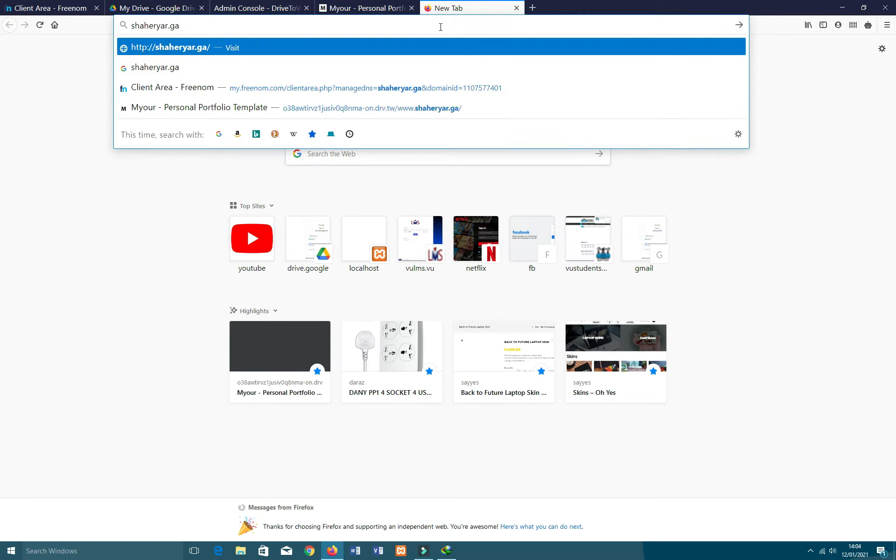
pyautogui.press('Return')
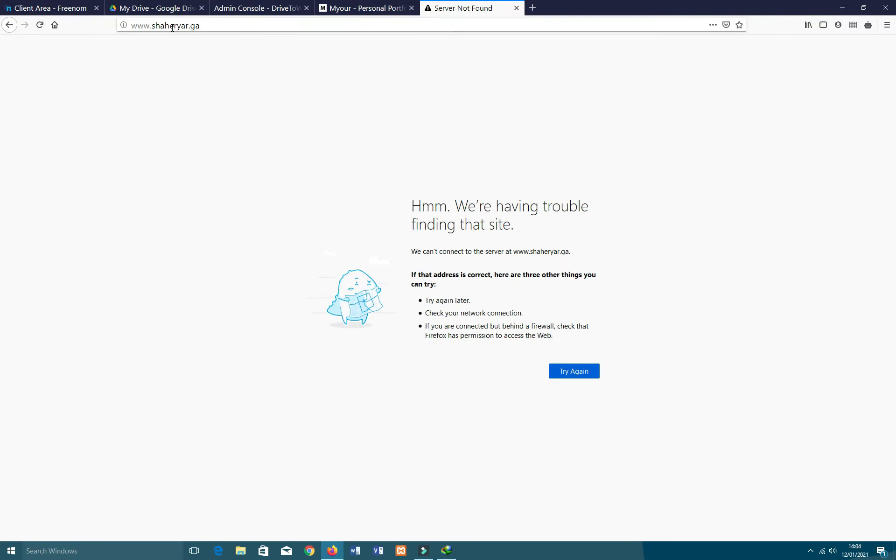
pyautogui.click(516, 8)
pyautogui.click(487, 115)
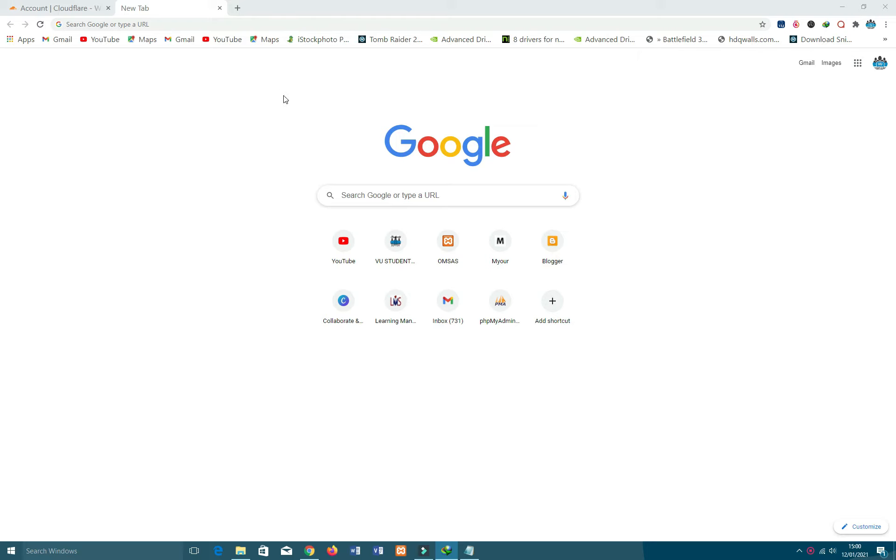
# Load shaheryar.ga in Chrome to check the portfolio site on its own domain.
pyautogui.click(239, 24)
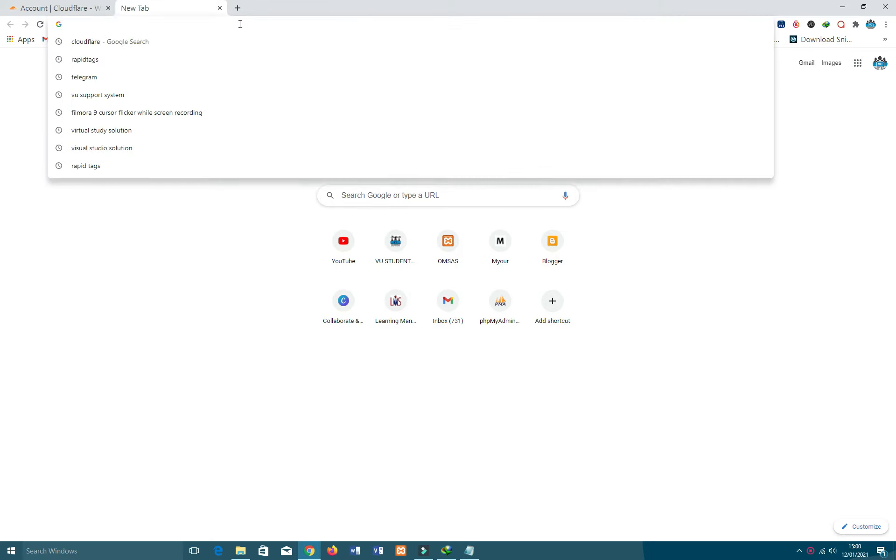
pyautogui.write('sh')
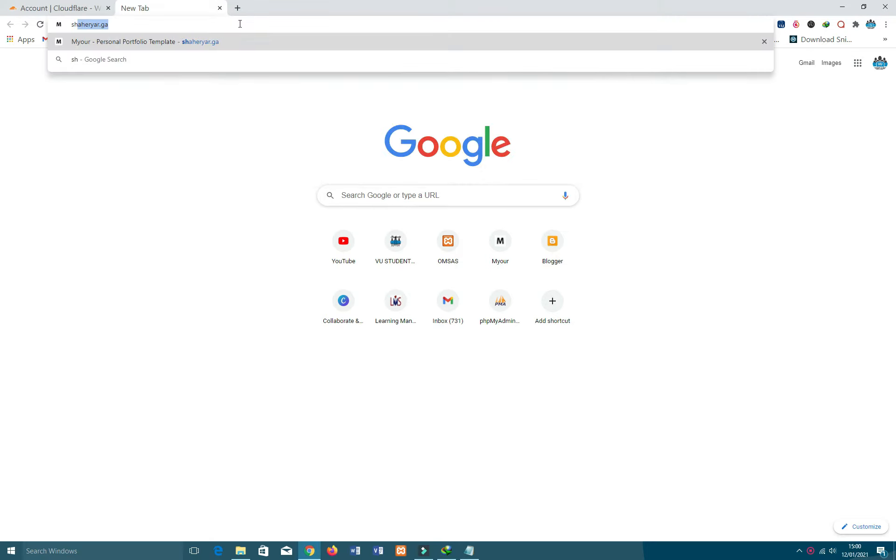
pyautogui.press('Return')
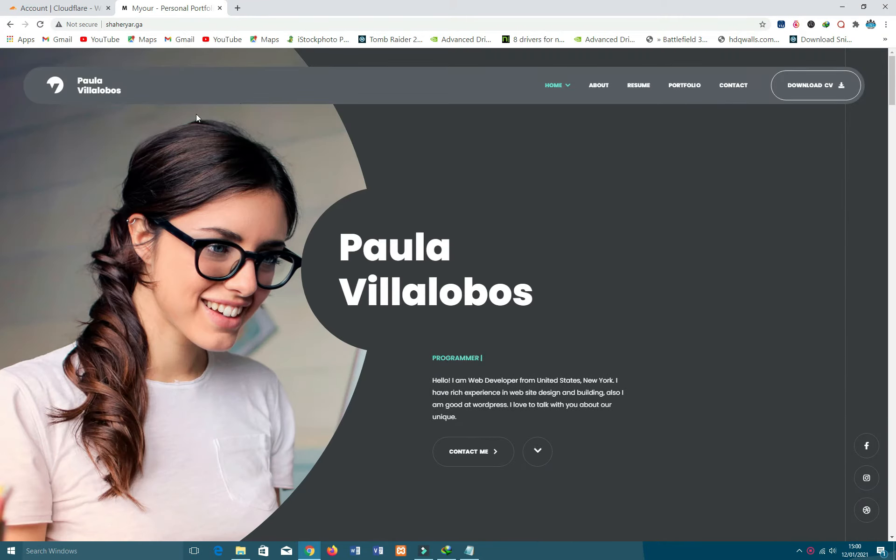
pyautogui.click(118, 27)
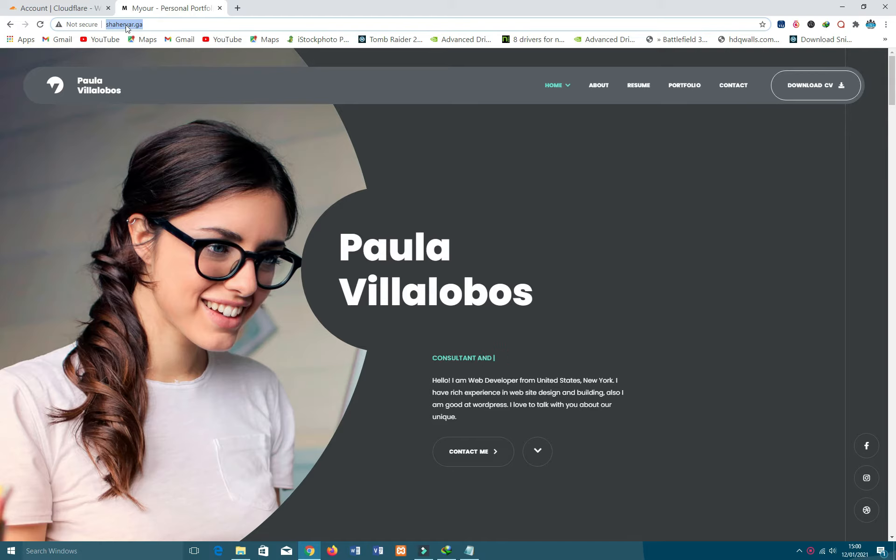
# Look through the portfolio page on shaheryar.ga down to its contact section and view the site's connection security details.
pyautogui.click(180, 26)
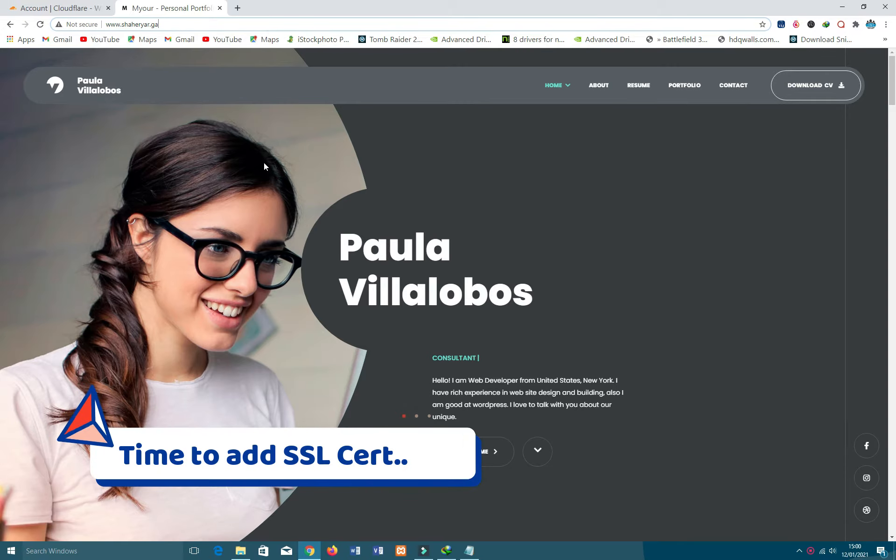
pyautogui.scroll(-20, 263, 162)
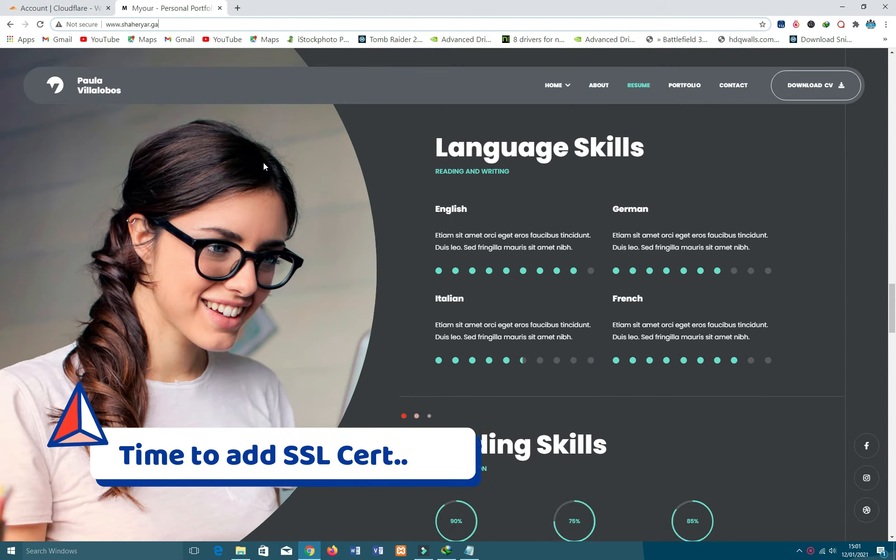
pyautogui.scroll(-10, 263, 162)
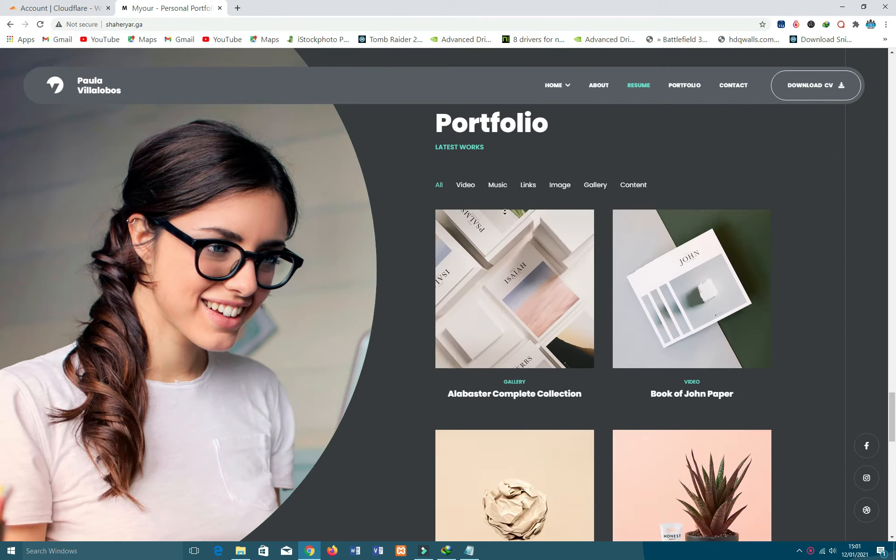
pyautogui.scroll(-12, 504, 211)
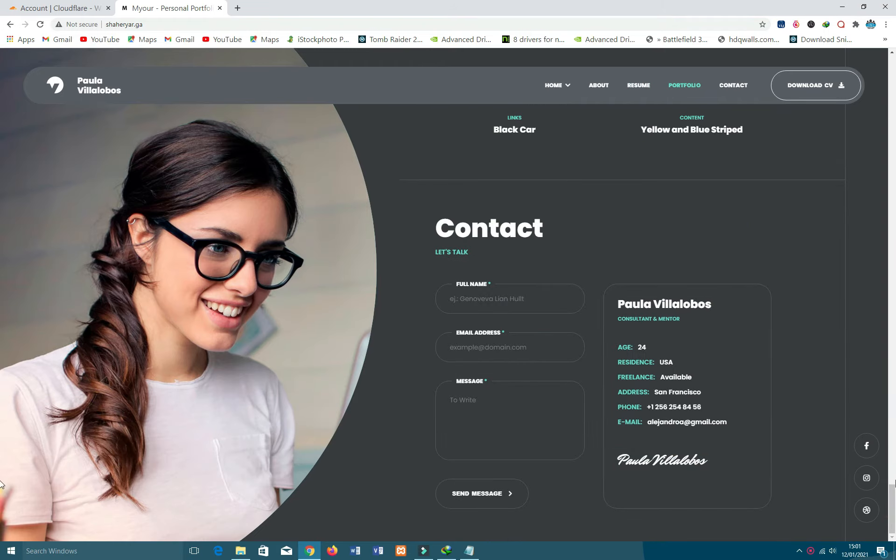
pyautogui.moveTo(895, 492); pyautogui.dragTo(894, 58)
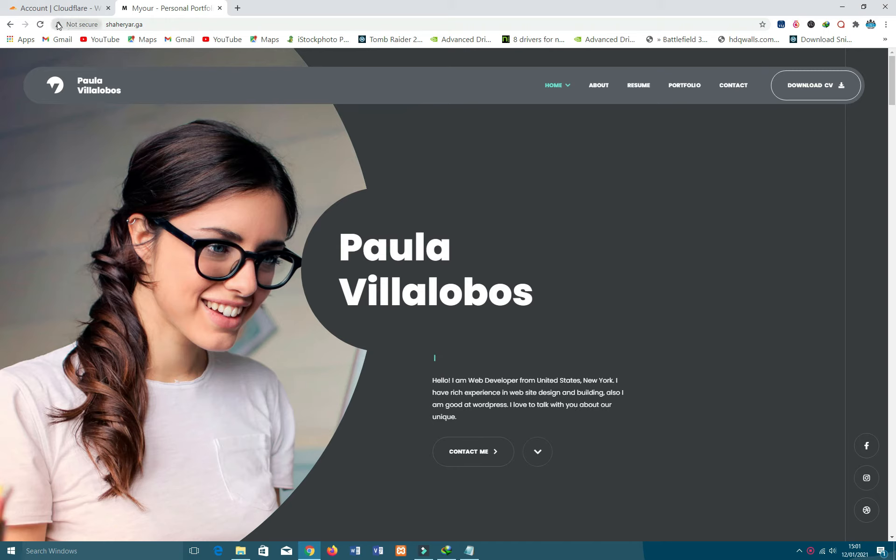
pyautogui.click(82, 25)
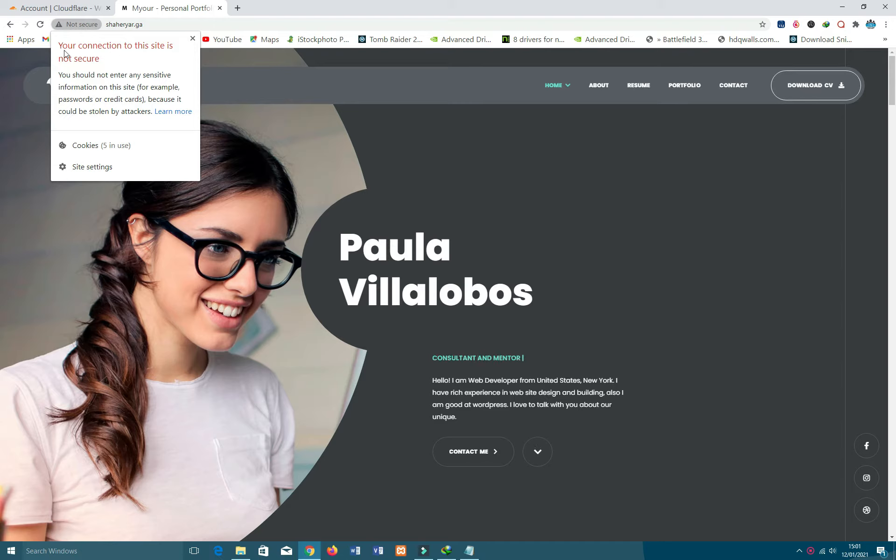
pyautogui.click(76, 26)
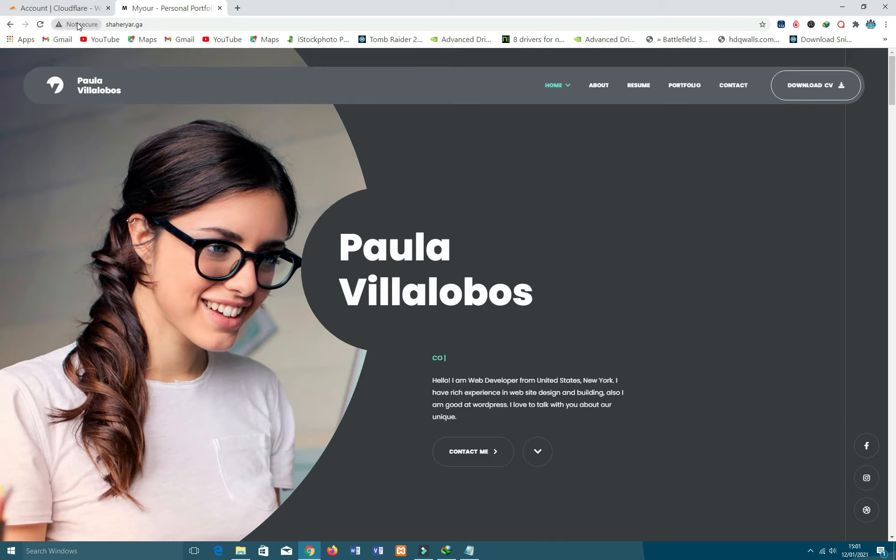
# Copy the portfolio site's full web address from its browser tab.
pyautogui.click(59, 8)
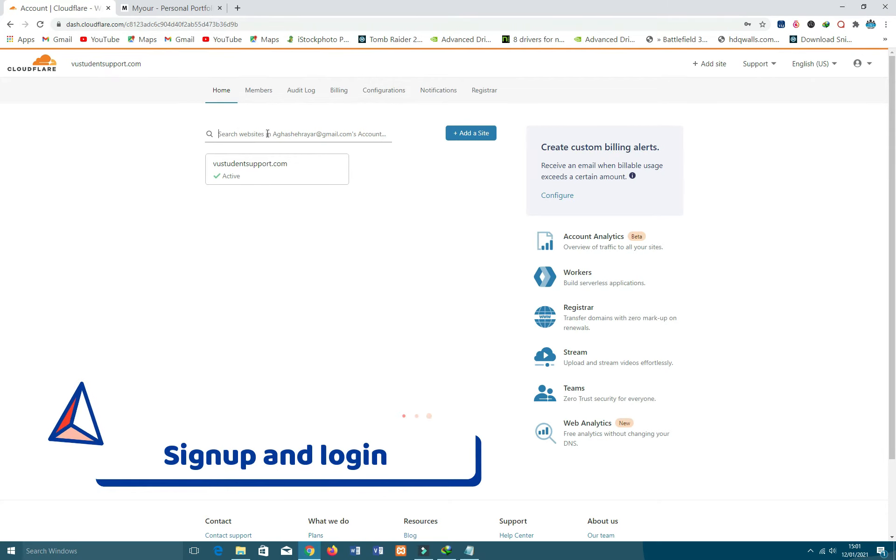
pyautogui.click(170, 8)
pyautogui.moveTo(148, 25); pyautogui.dragTo(107, 24)
pyautogui.rightClick(111, 24)
pyautogui.click(131, 66)
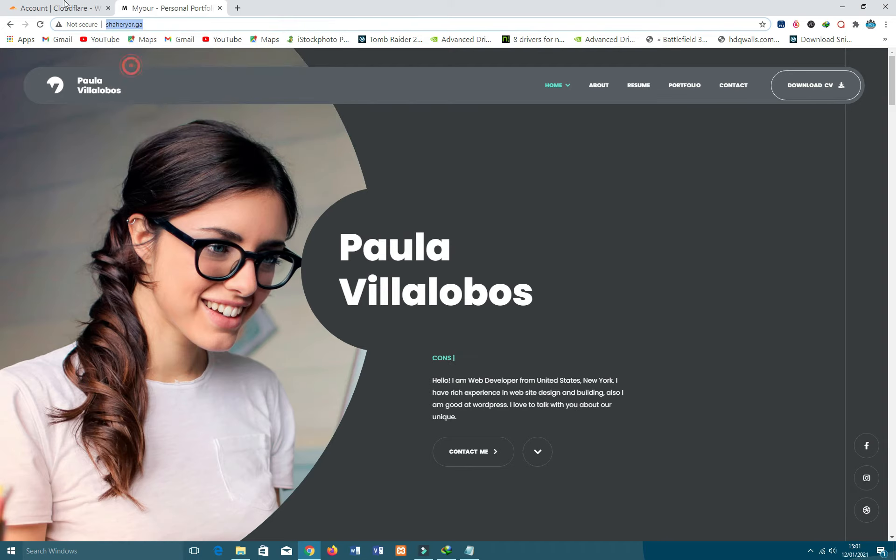
# Switch to the Cloudflare dashboard and search the account's websites for shaheryar.ga, trimming the pasted address to the bare domain.
pyautogui.click(64, 5)
pyautogui.click(311, 133)
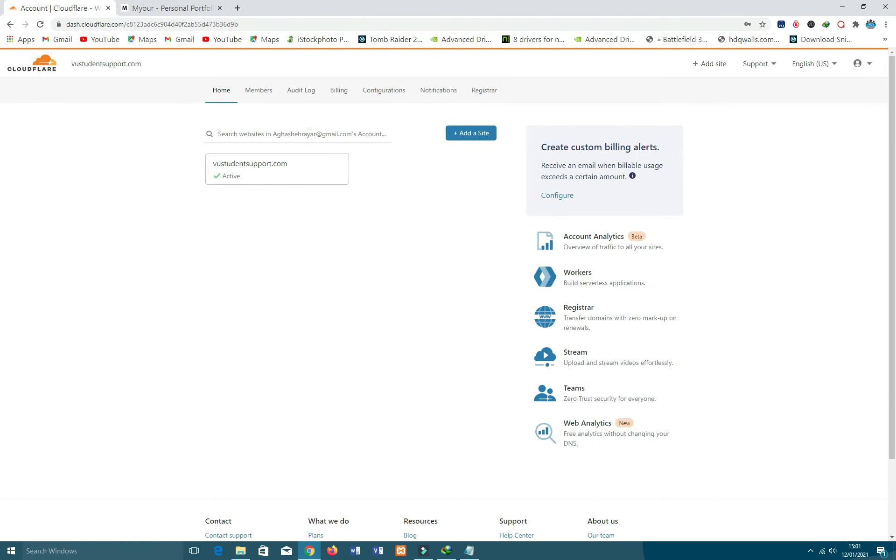
pyautogui.hotkey('ctrl', 'v')
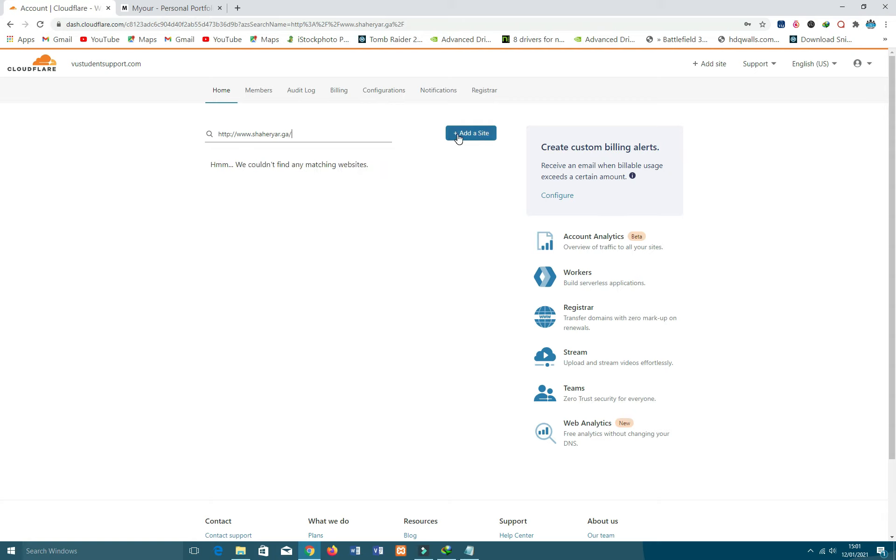
pyautogui.click(327, 136)
pyautogui.press('BackSpace')
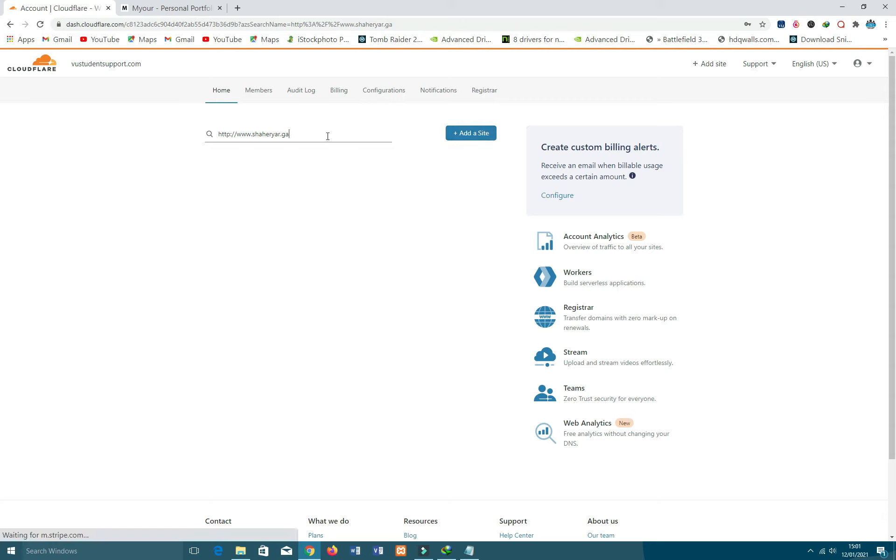
pyautogui.press('Left')
pyautogui.press('Left')
pyautogui.press('Left')
pyautogui.press('Left')
pyautogui.press('Left')
pyautogui.press('Left')
pyautogui.press('Left')
pyautogui.press('Left')
pyautogui.press('Left')
pyautogui.press('Left')
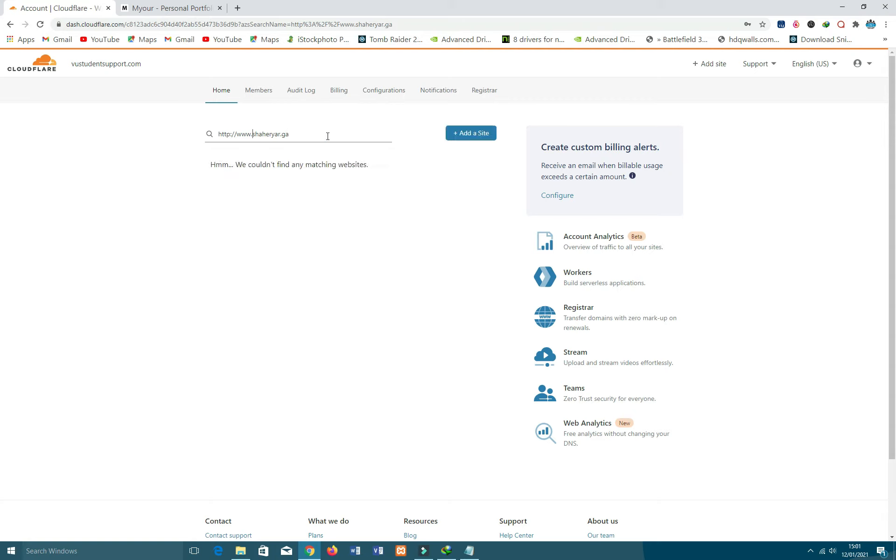
pyautogui.press('BackSpace')
pyautogui.press('BackSpace')
pyautogui.press('BackSpace')
pyautogui.press('BackSpace')
pyautogui.press('BackSpace')
pyautogui.press('BackSpace')
pyautogui.press('BackSpace')
pyautogui.press('BackSpace')
pyautogui.press('BackSpace')
pyautogui.press('BackSpace')
pyautogui.press('BackSpace')
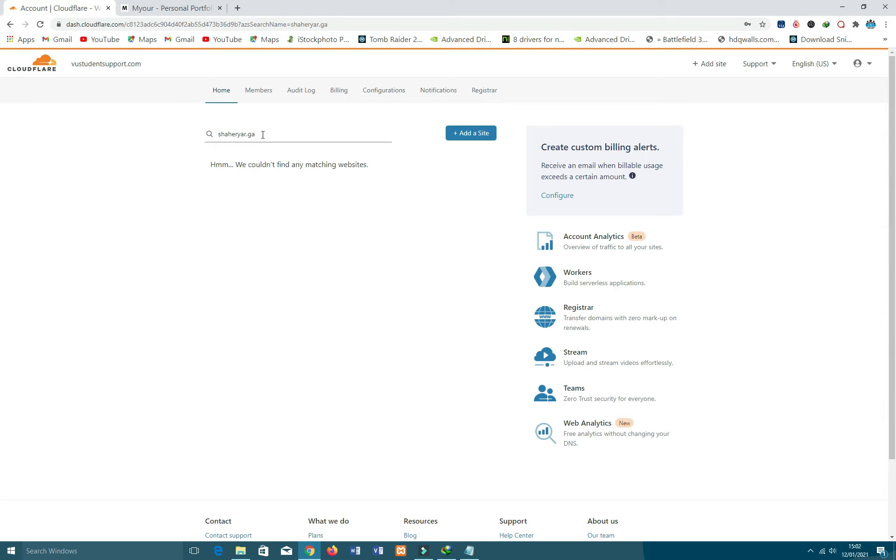
# Add shaheryar.ga as a new Cloudflare site on the Free plan and continue to the DNS record scan.
pyautogui.click(474, 132)
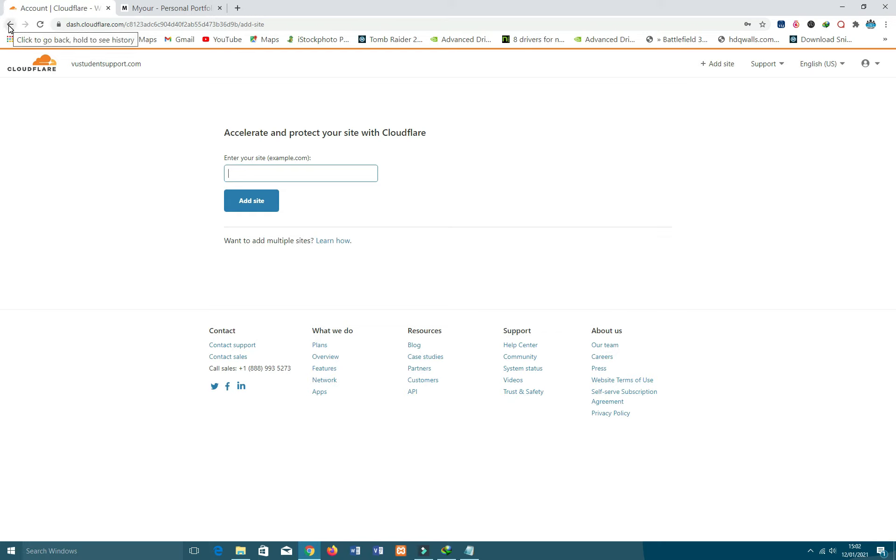
pyautogui.click(244, 172)
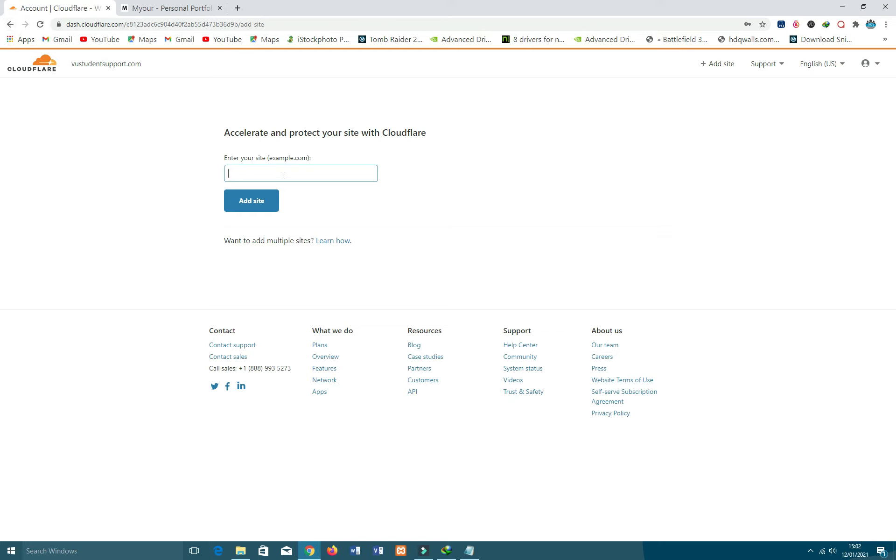
pyautogui.hotkey('ctrl', 'v')
pyautogui.click(263, 175)
pyautogui.press('BackSpace')
pyautogui.press('BackSpace')
pyautogui.press('BackSpace')
pyautogui.press('BackSpace')
pyautogui.press('BackSpace')
pyautogui.press('BackSpace')
pyautogui.press('BackSpace')
pyautogui.press('BackSpace')
pyautogui.press('BackSpace')
pyautogui.press('BackSpace')
pyautogui.press('BackSpace')
pyautogui.click(294, 177)
pyautogui.press('BackSpace')
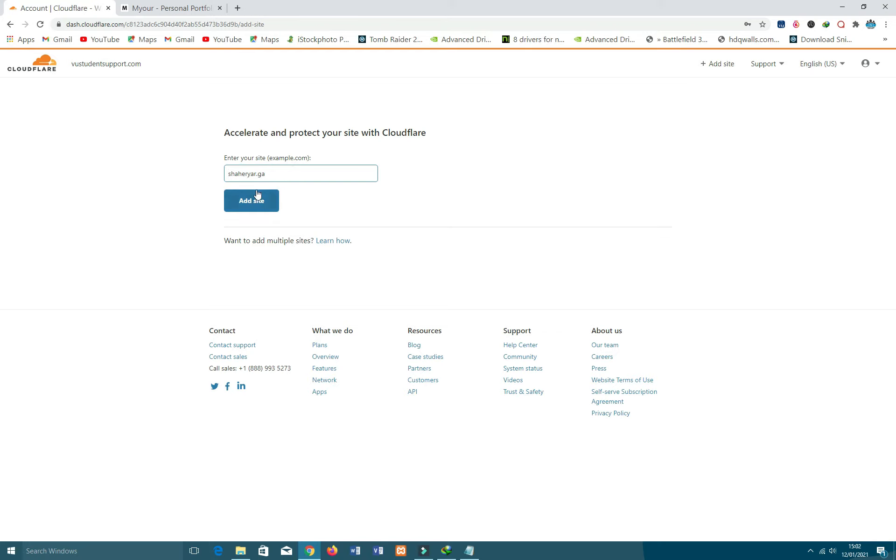
pyautogui.click(245, 205)
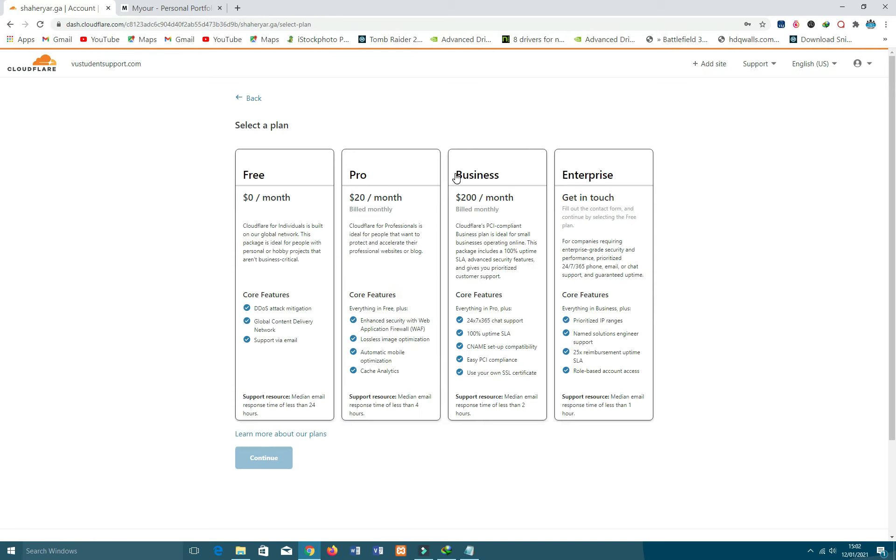
pyautogui.click(280, 182)
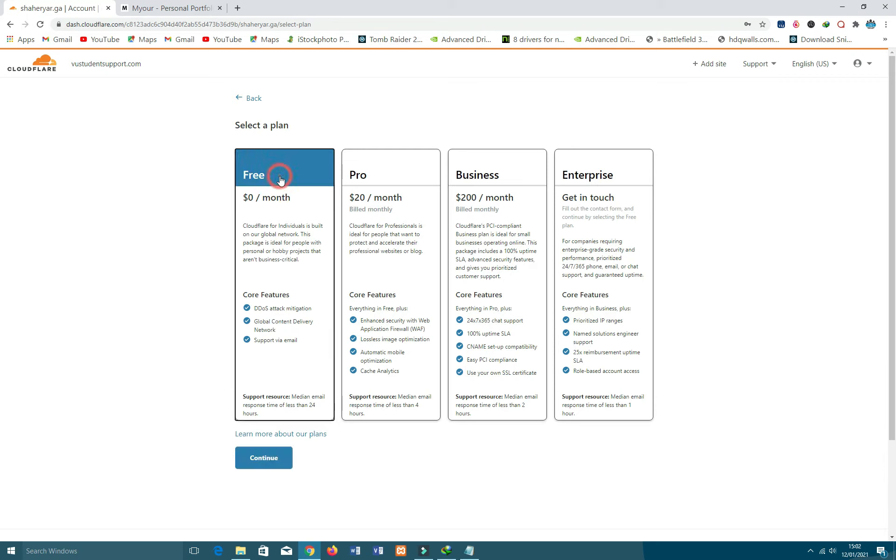
pyautogui.click(256, 461)
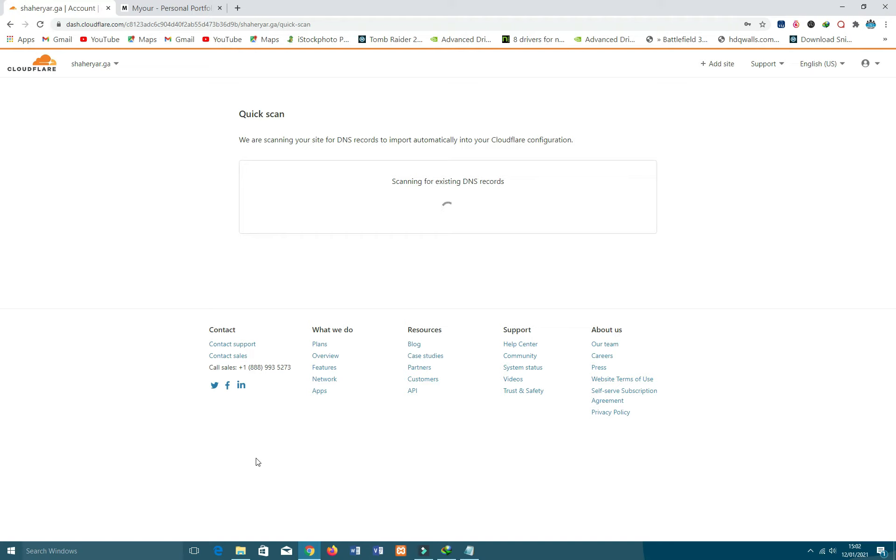
# Find Freenom through a Google search in a new tab and open the management page for shaheryar.ga from the registered domains.
pyautogui.click(238, 9)
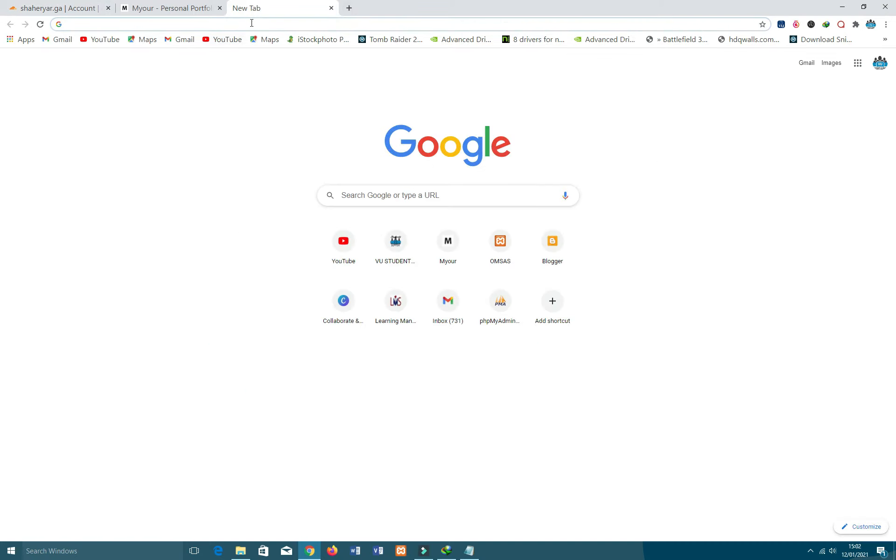
pyautogui.click(250, 22)
pyautogui.write('freenom')
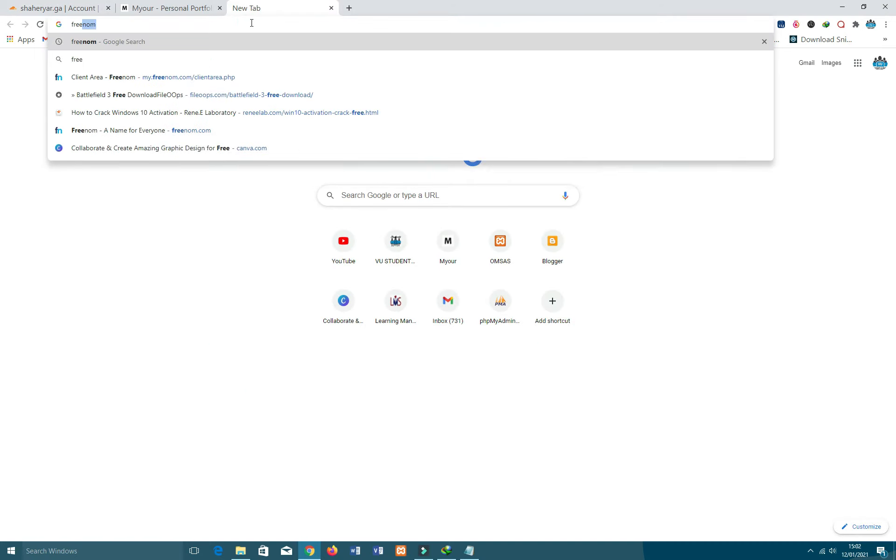
pyautogui.press('Return')
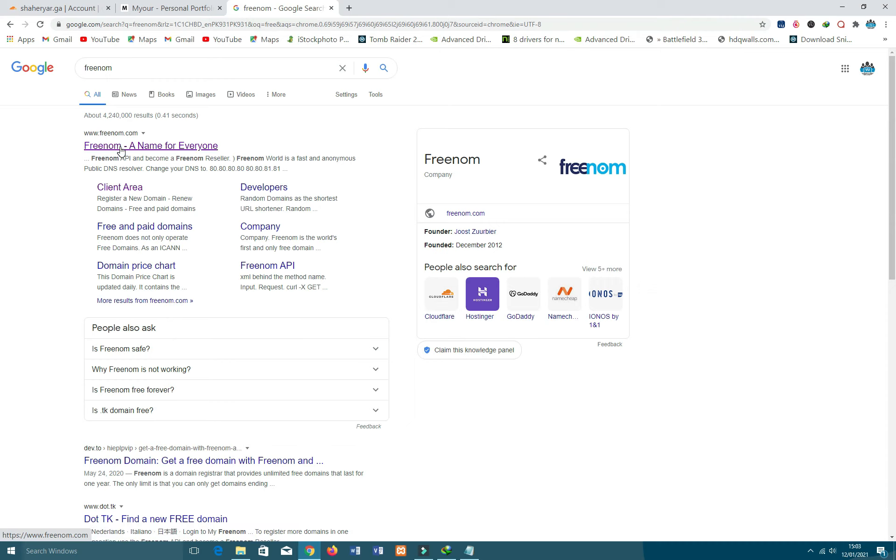
pyautogui.click(117, 146)
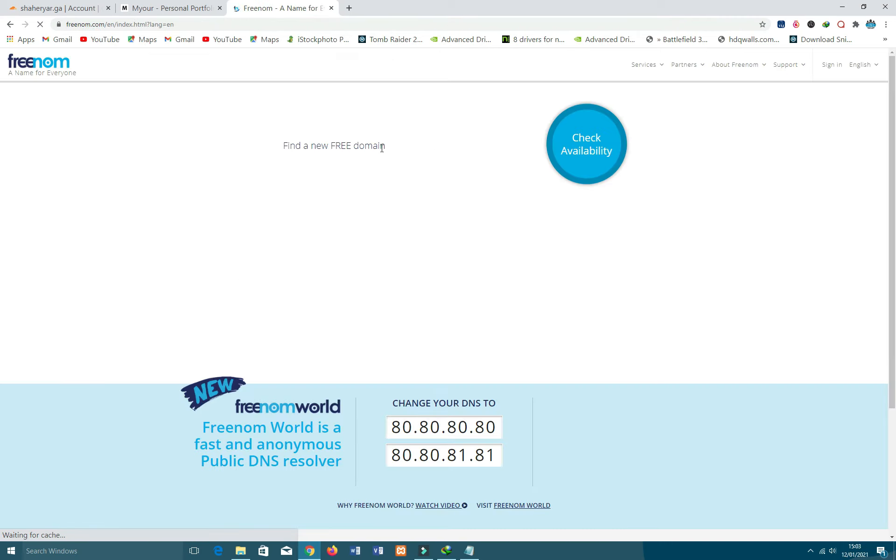
pyautogui.moveTo(840, 64)
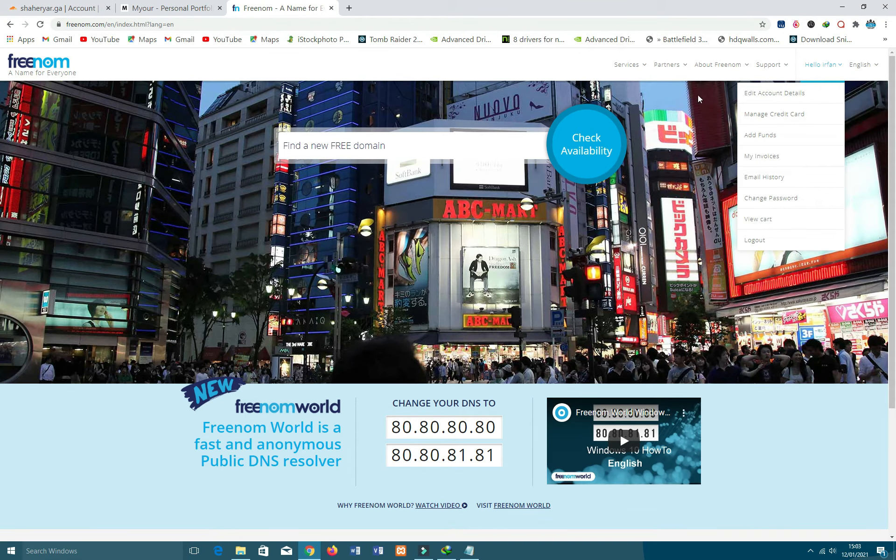
pyautogui.moveTo(630, 65)
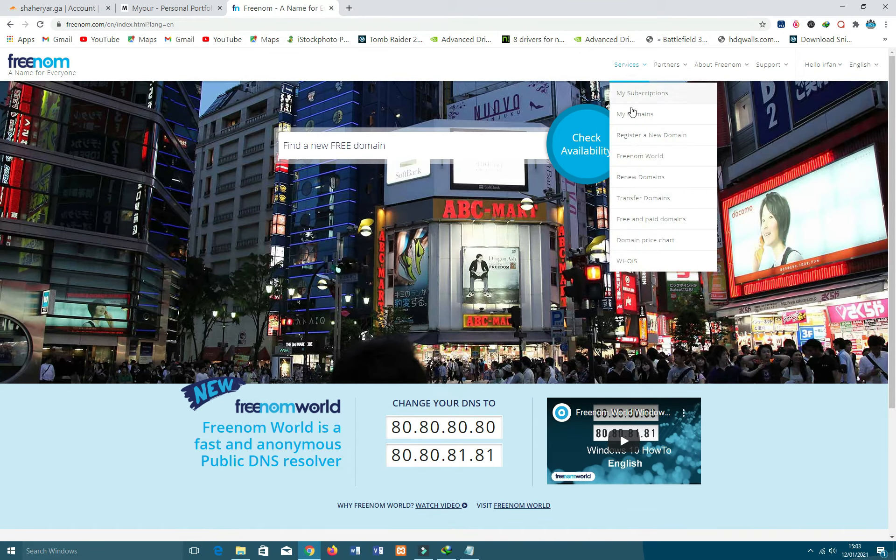
pyautogui.click(630, 115)
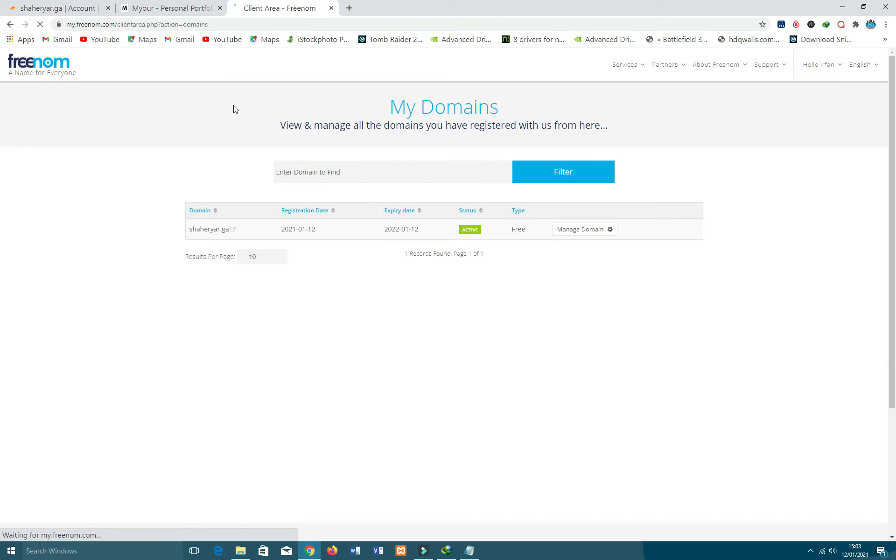
pyautogui.click(585, 229)
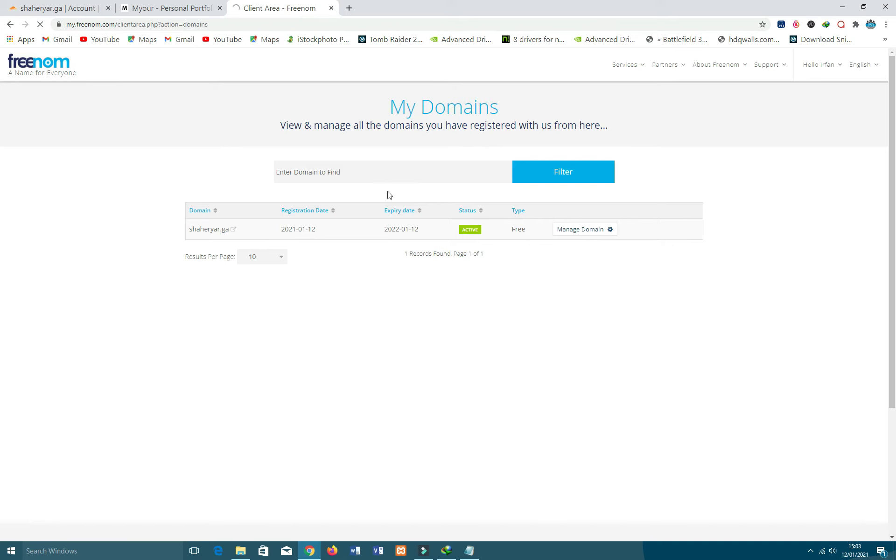
# Switch to Cloudflare's DNS record review for shaheryar.ga and open the form for a new record.
pyautogui.click(75, 8)
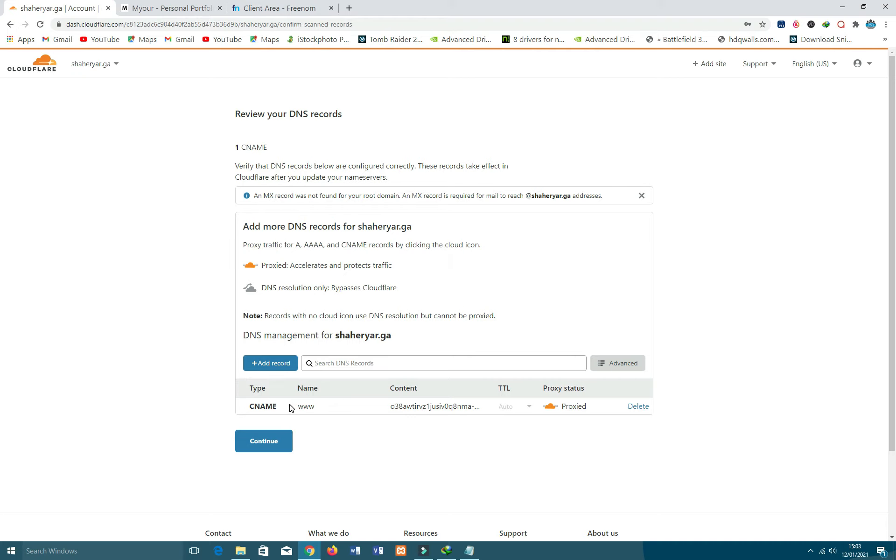
pyautogui.scroll(-2, 300, 292)
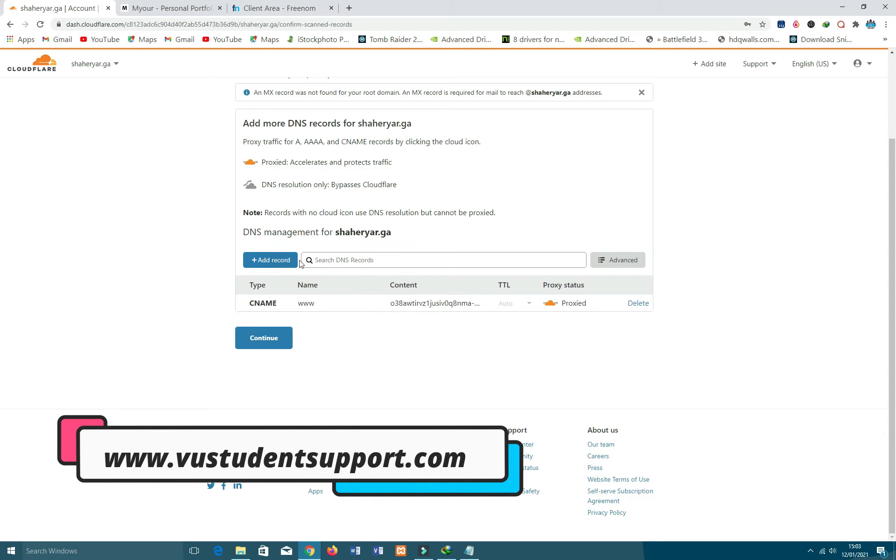
pyautogui.click(266, 261)
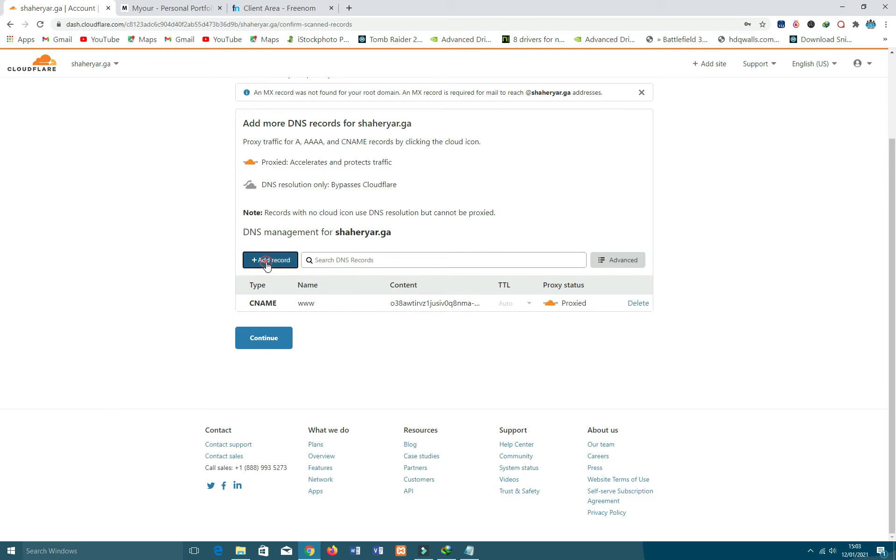
# Fill in a CNAME record named www with the target o38awtirvz1jusiv0q8nma-on.drv.tw copied from the Notepad notes.
pyautogui.click(264, 321)
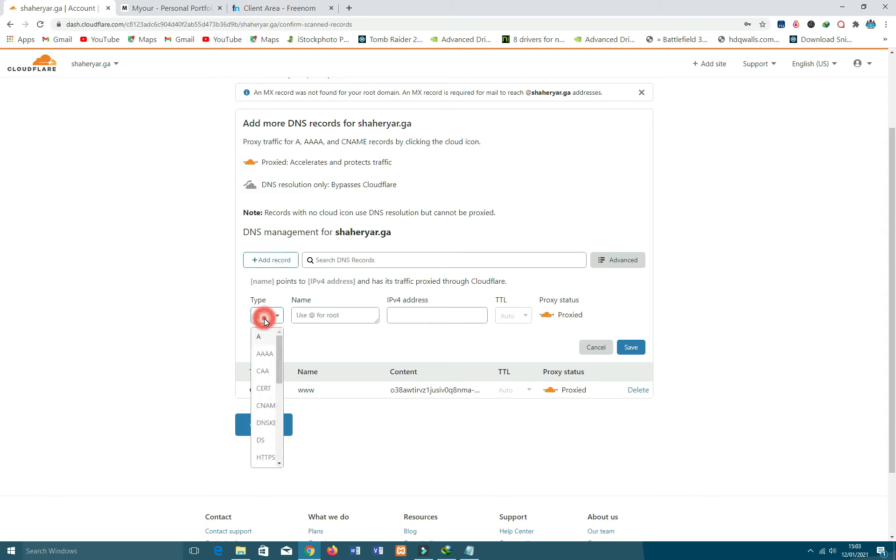
pyautogui.click(267, 406)
pyautogui.click(294, 315)
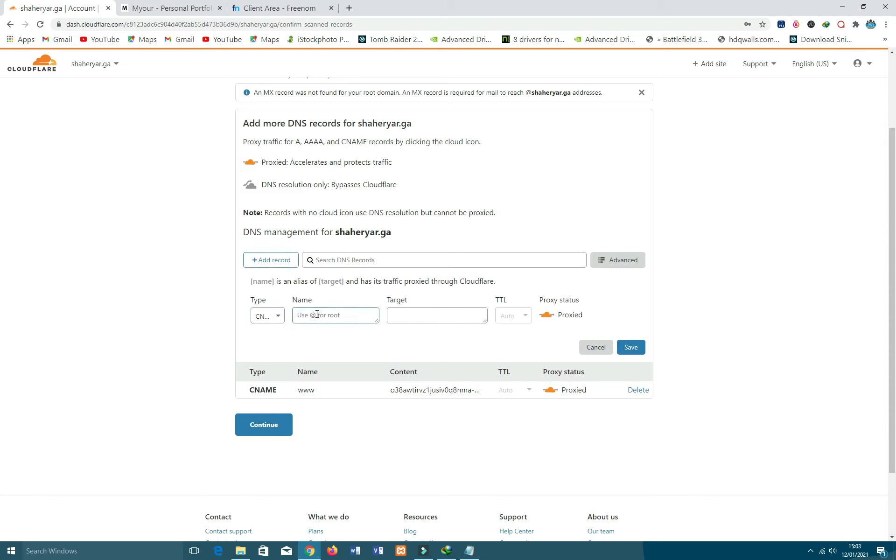
pyautogui.write('www')
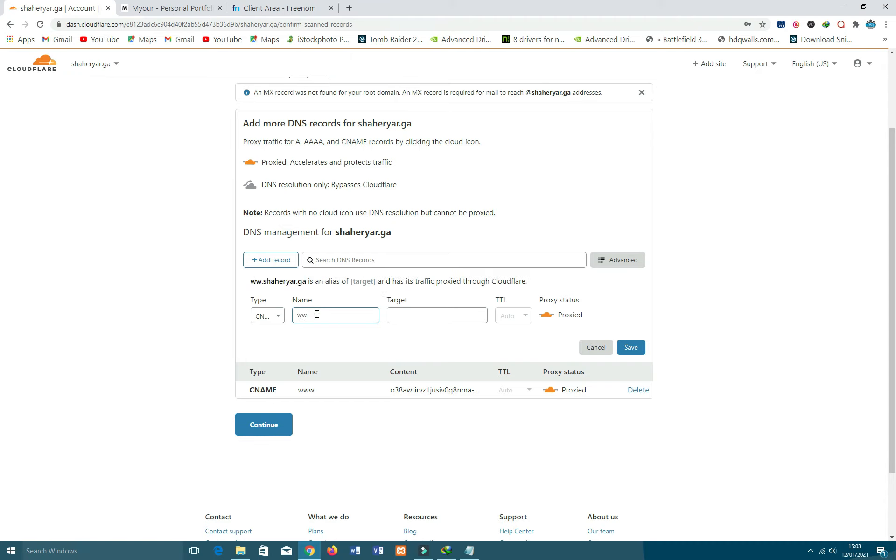
pyautogui.click(438, 314)
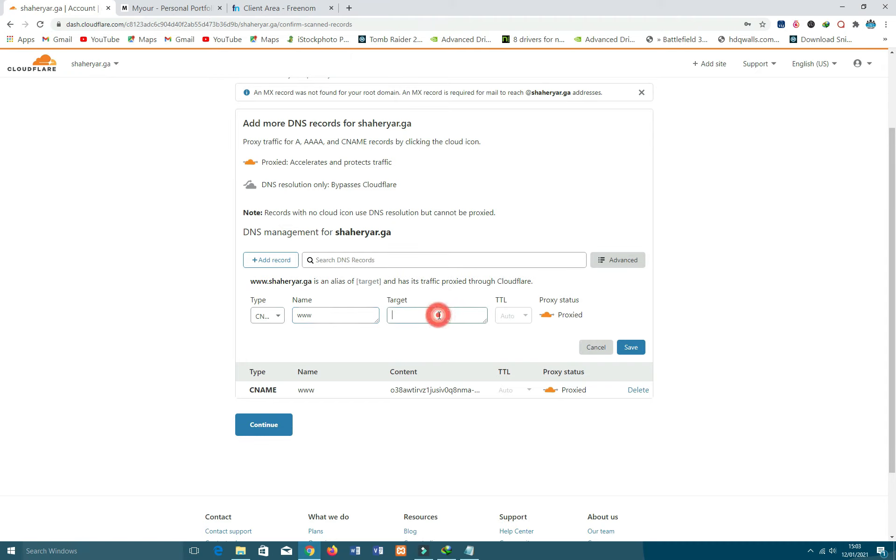
pyautogui.click(469, 551)
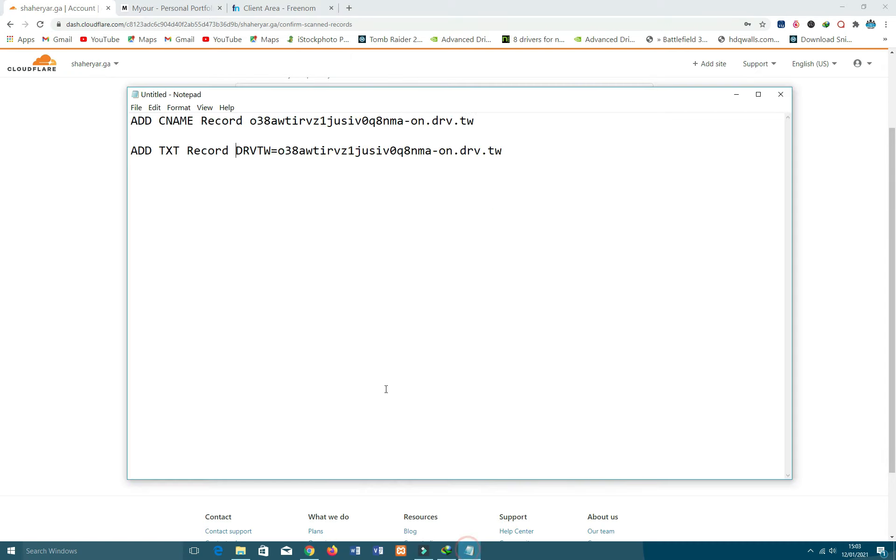
pyautogui.moveTo(249, 120); pyautogui.dragTo(474, 121)
pyautogui.rightClick(436, 122)
pyautogui.click(468, 152)
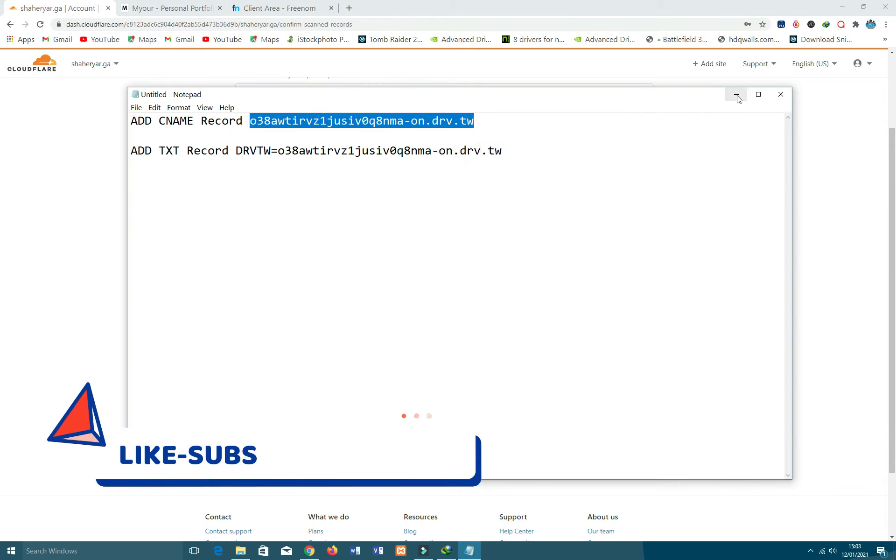
pyautogui.click(736, 95)
pyautogui.click(469, 312)
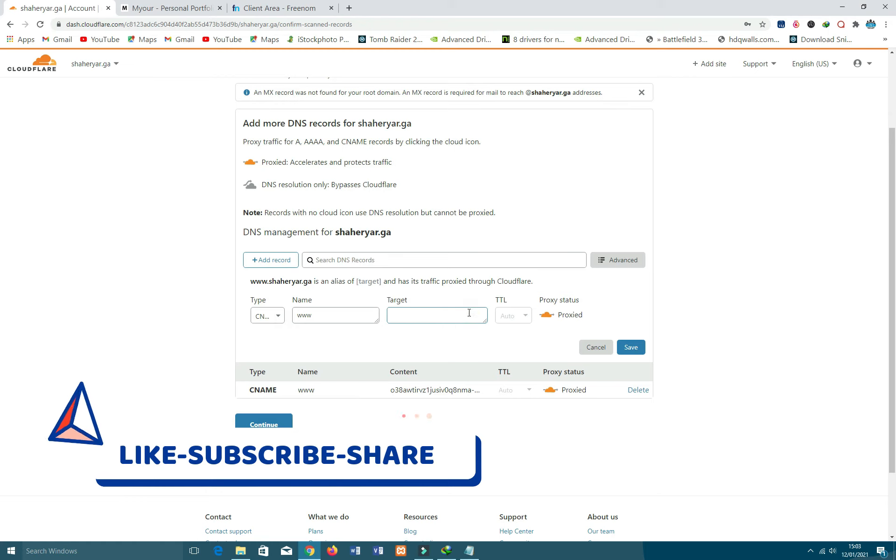
pyautogui.hotkey('ctrl', 'v')
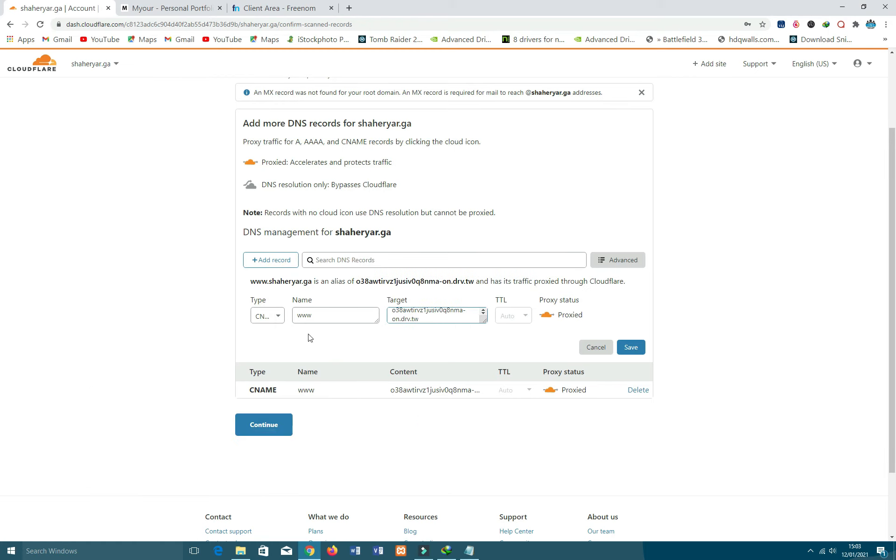
# Clear the target and the name from the unsaved CNAME record.
pyautogui.moveTo(429, 319); pyautogui.dragTo(389, 306)
pyautogui.doubleClick(365, 317)
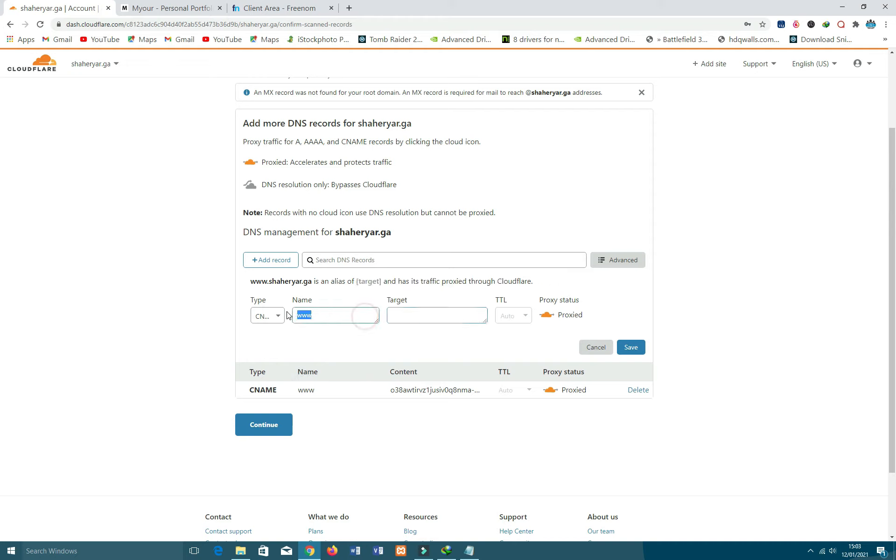
pyautogui.press('BackSpace')
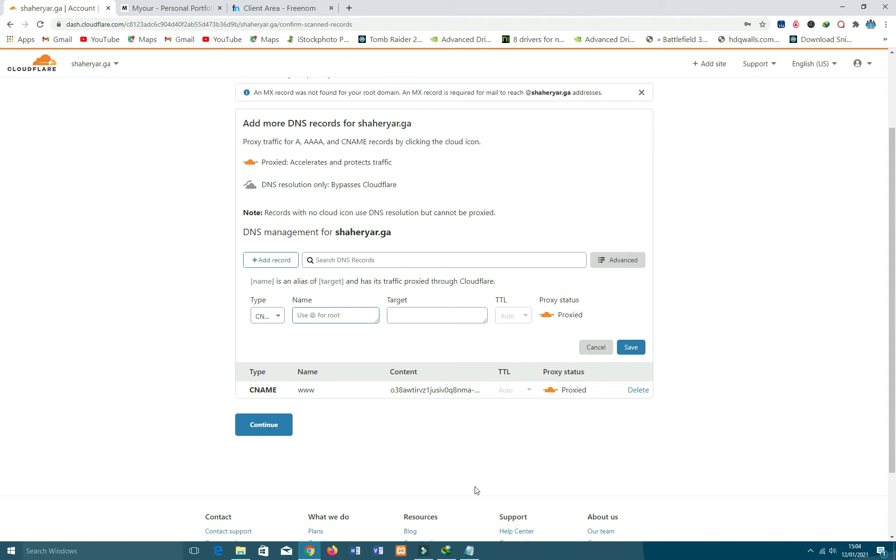
pyautogui.click(471, 551)
pyautogui.click(282, 138)
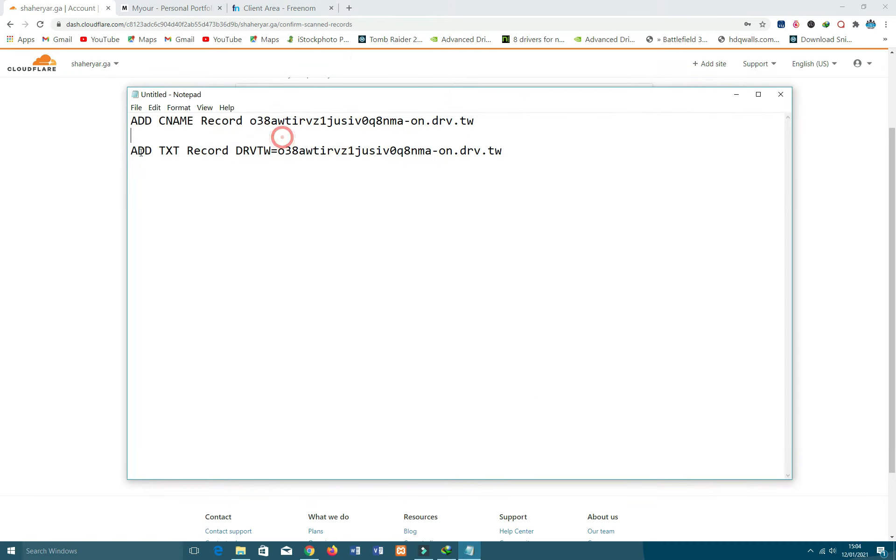
pyautogui.moveTo(131, 153); pyautogui.dragTo(180, 153)
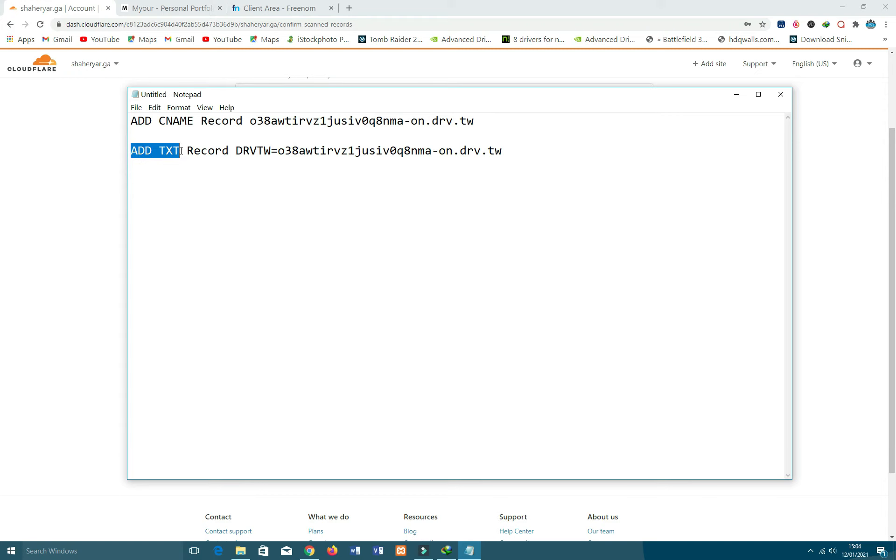
pyautogui.click(202, 150)
pyautogui.click(735, 95)
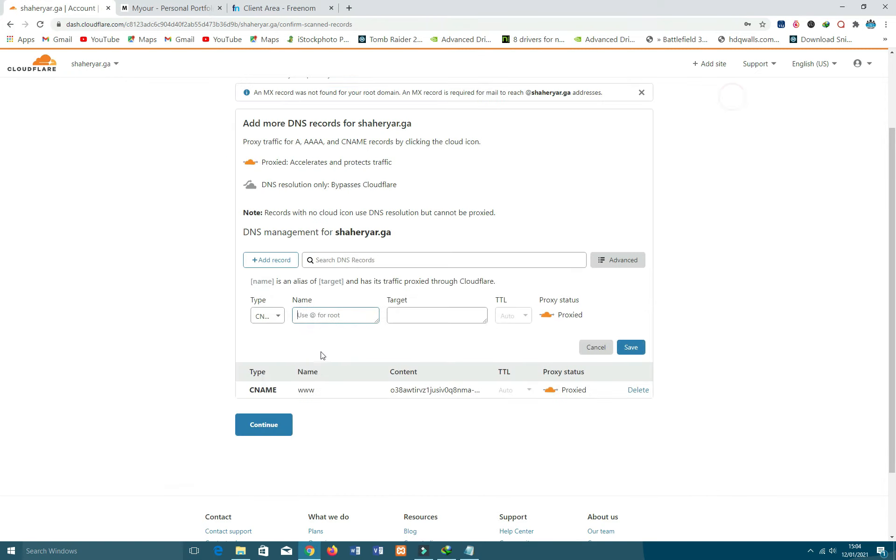
pyautogui.click(282, 318)
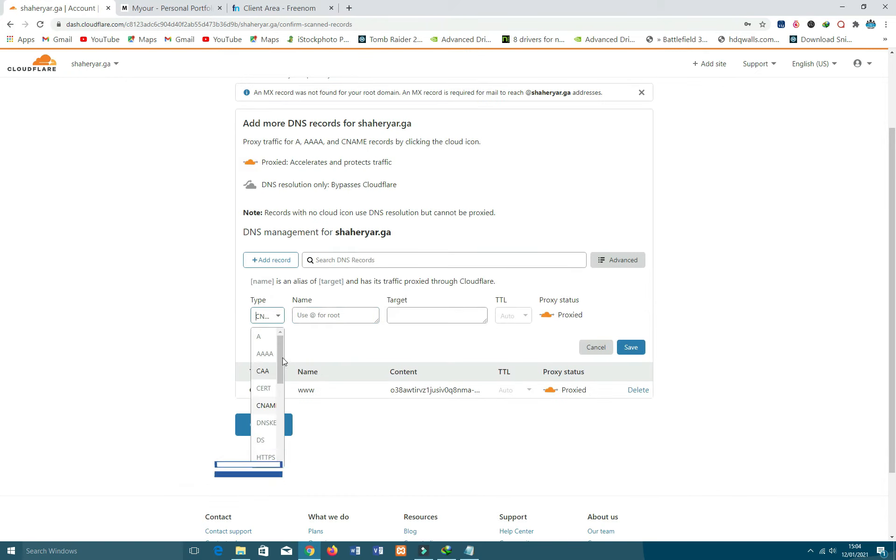
pyautogui.moveTo(281, 356); pyautogui.dragTo(275, 435)
pyautogui.click(264, 442)
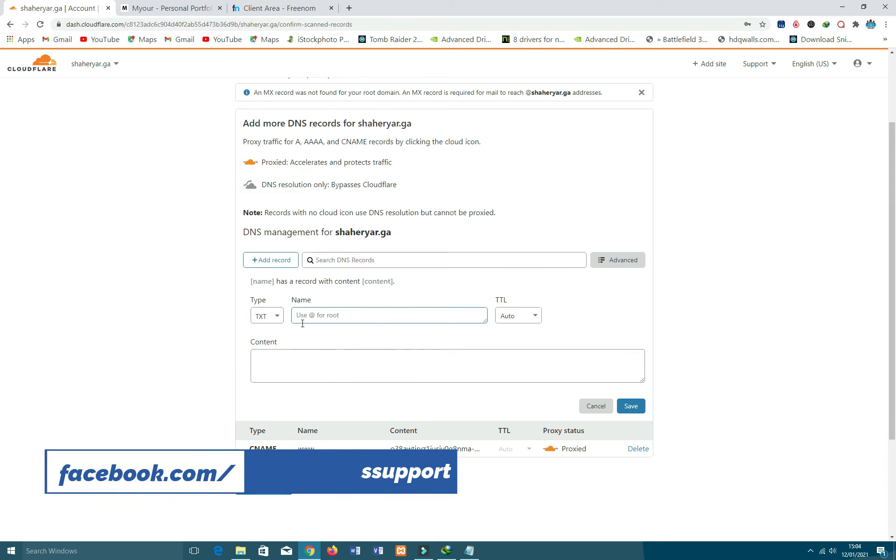
pyautogui.click(331, 316)
pyautogui.write('www')
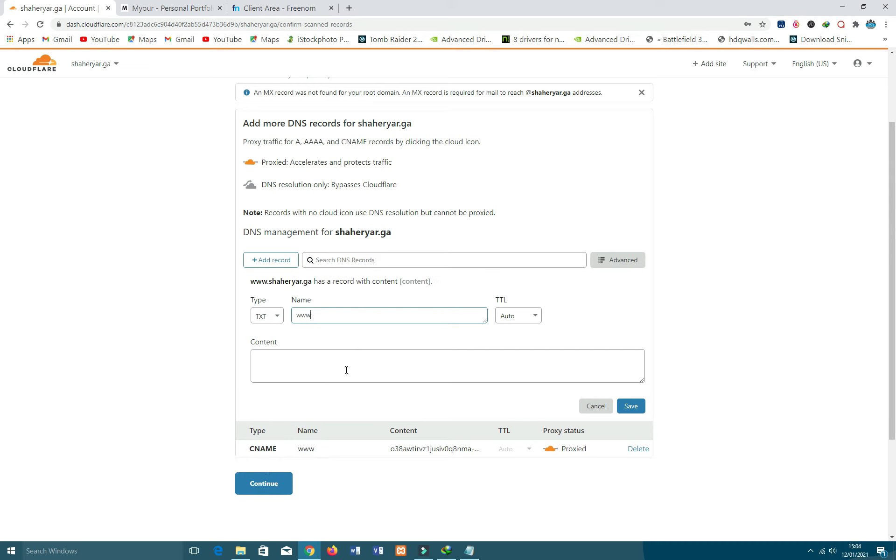
pyautogui.click(303, 363)
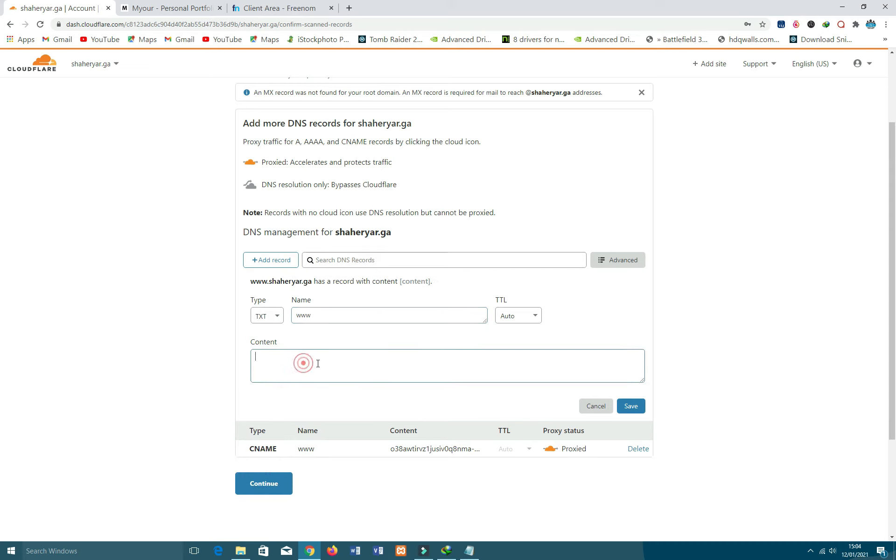
pyautogui.click(469, 550)
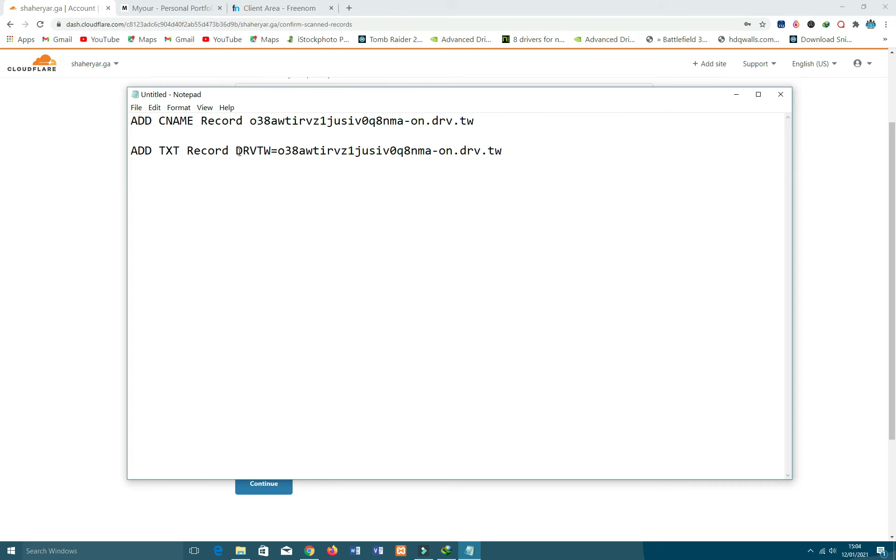
pyautogui.moveTo(236, 151); pyautogui.dragTo(503, 151)
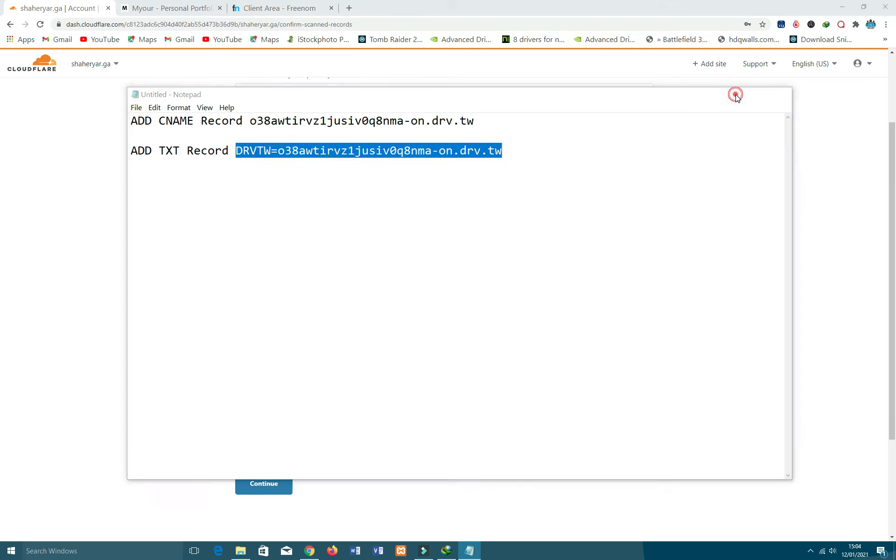
pyautogui.click(736, 94)
pyautogui.hotkey('ctrl', 'v')
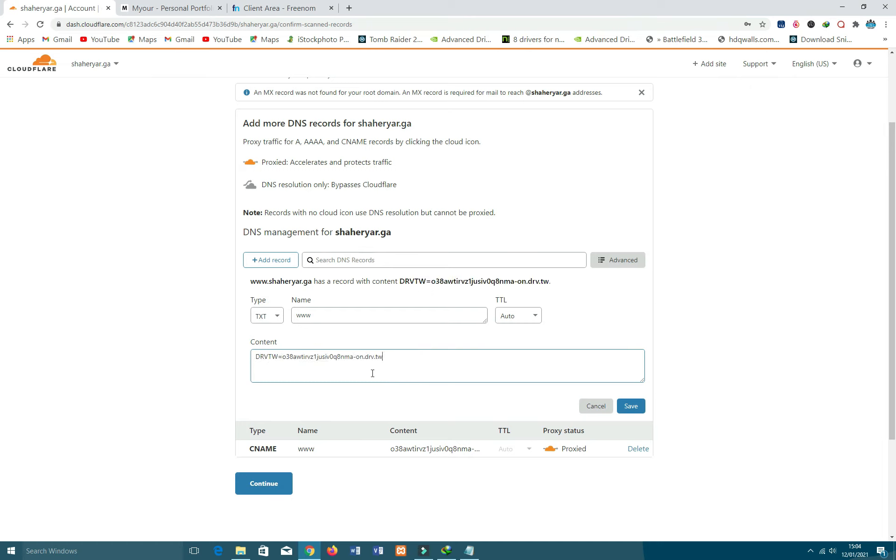
pyautogui.moveTo(284, 356); pyautogui.dragTo(385, 357)
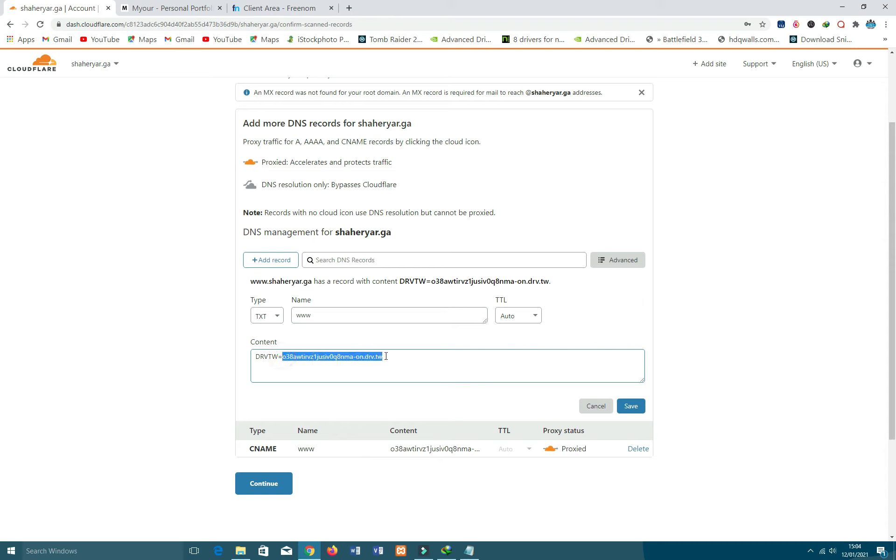
pyautogui.click(386, 356)
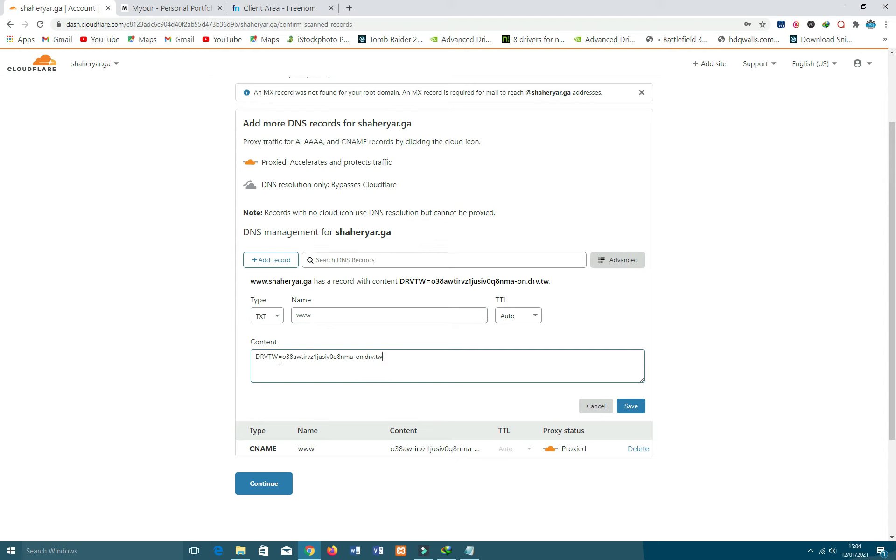
pyautogui.click(630, 405)
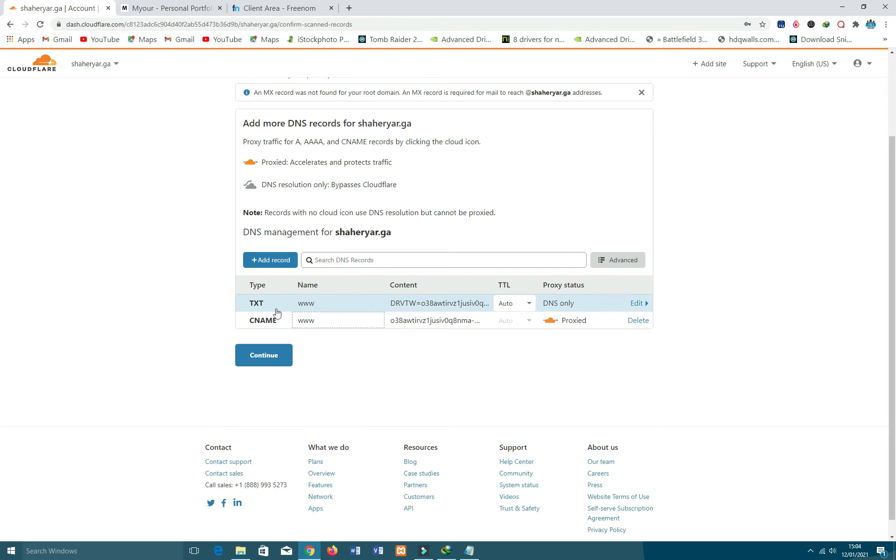
# Review the TXT and CNAME records for shaheryar.ga and continue to Cloudflare's nameserver instructions.
pyautogui.scroll(2, 161, 199)
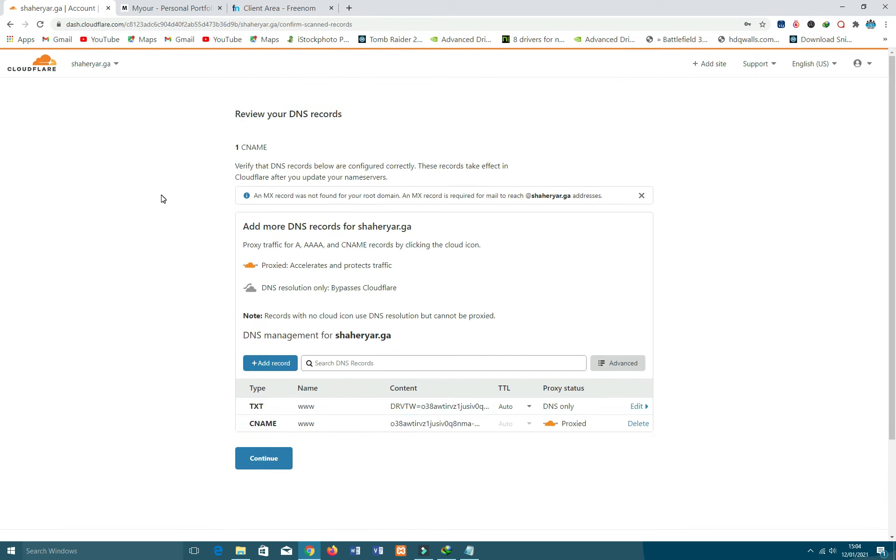
pyautogui.scroll(-2, 161, 224)
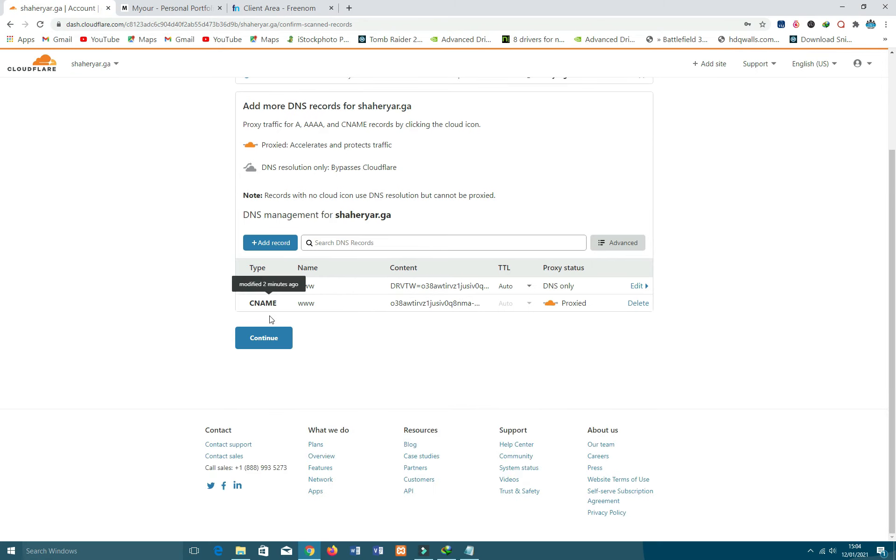
pyautogui.click(265, 337)
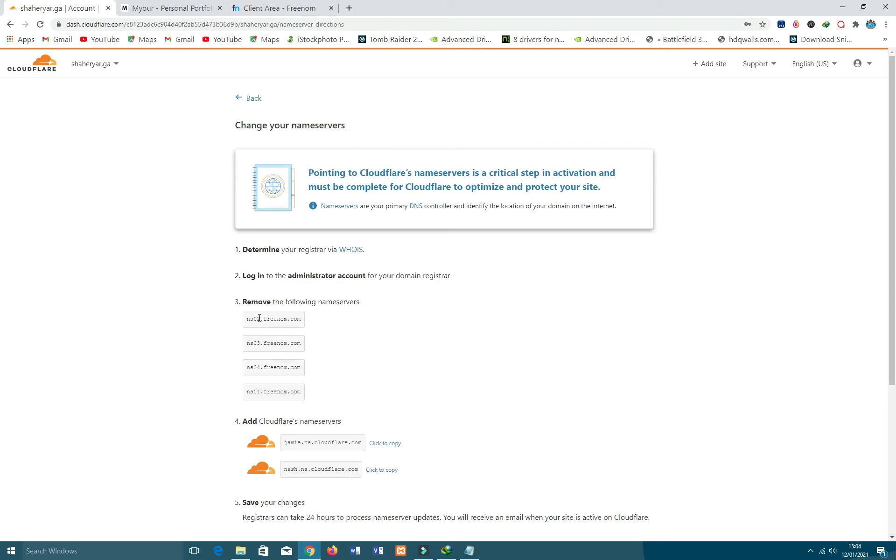
pyautogui.scroll(-2, 254, 319)
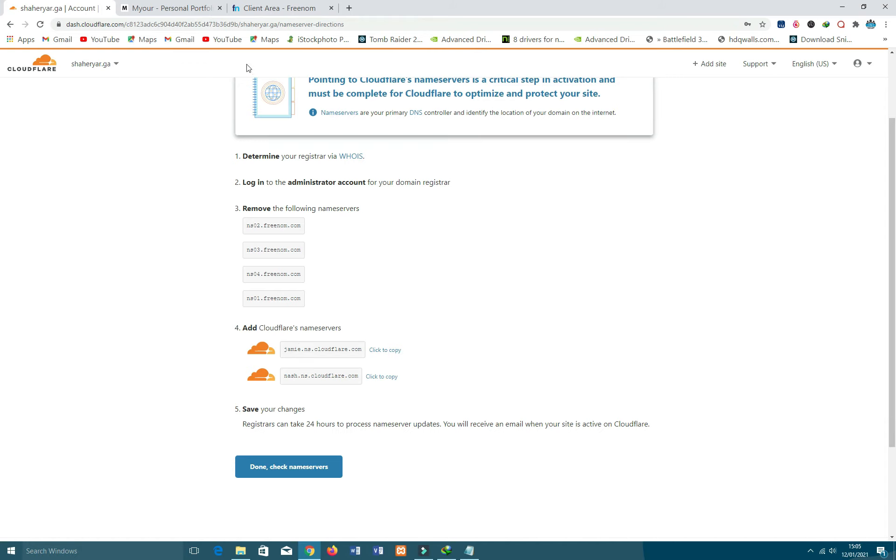
# Open the nameserver settings of shaheryar.ga in Freenom and choose custom nameservers.
pyautogui.click(262, 11)
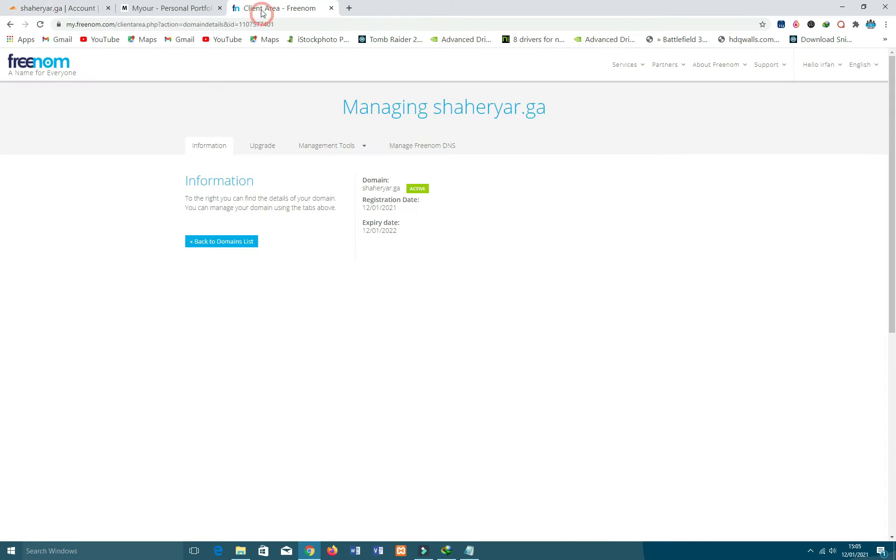
pyautogui.click(322, 147)
pyautogui.click(319, 166)
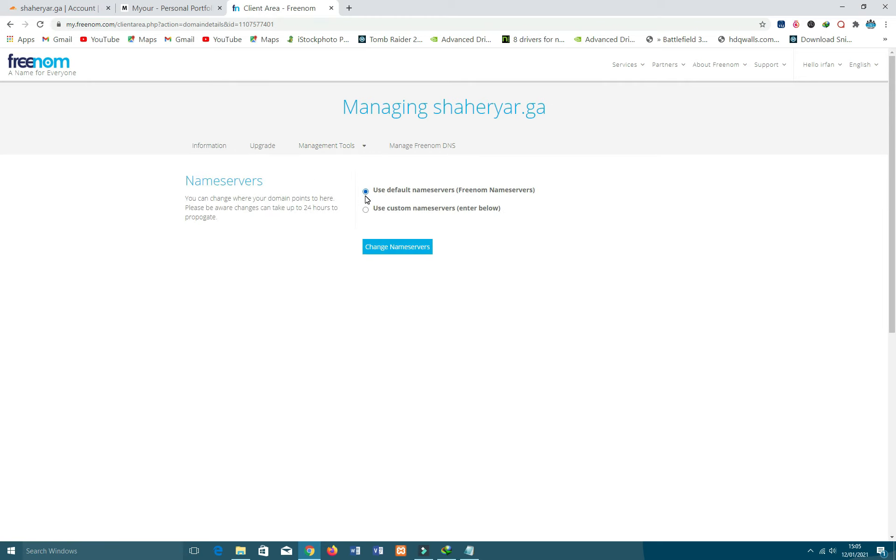
pyautogui.click(365, 210)
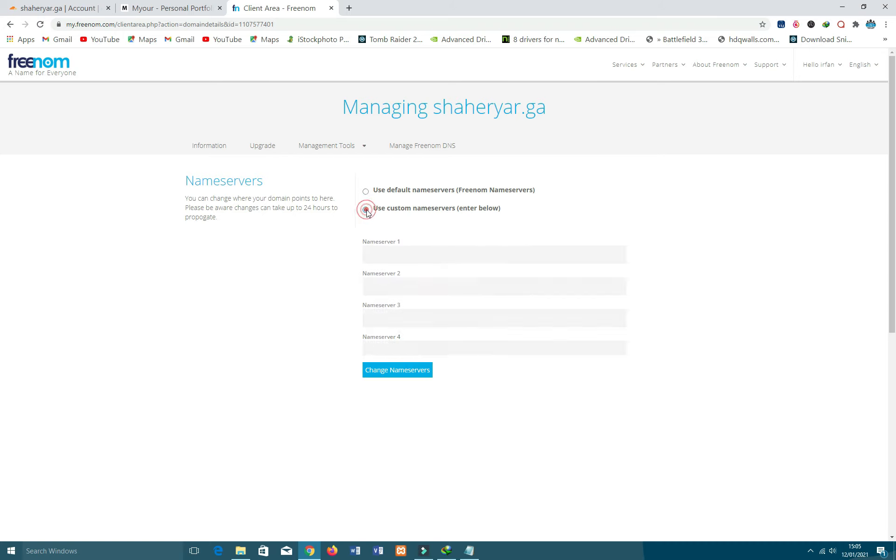
# Copy jamie.ns.cloudflare.com from Cloudflare's instructions into Nameserver 1 of shaheryar.ga in Freenom.
pyautogui.click(173, 9)
pyautogui.click(70, 8)
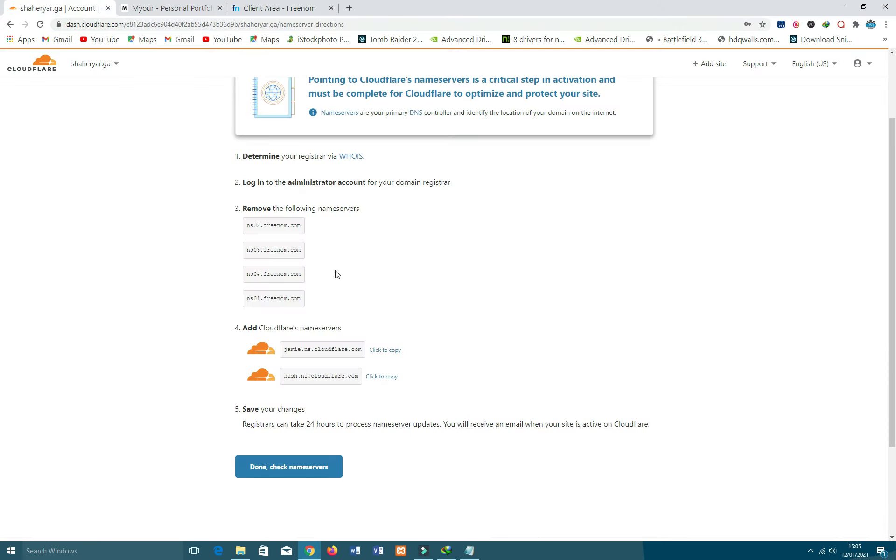
pyautogui.click(385, 350)
pyautogui.click(268, 9)
pyautogui.click(413, 254)
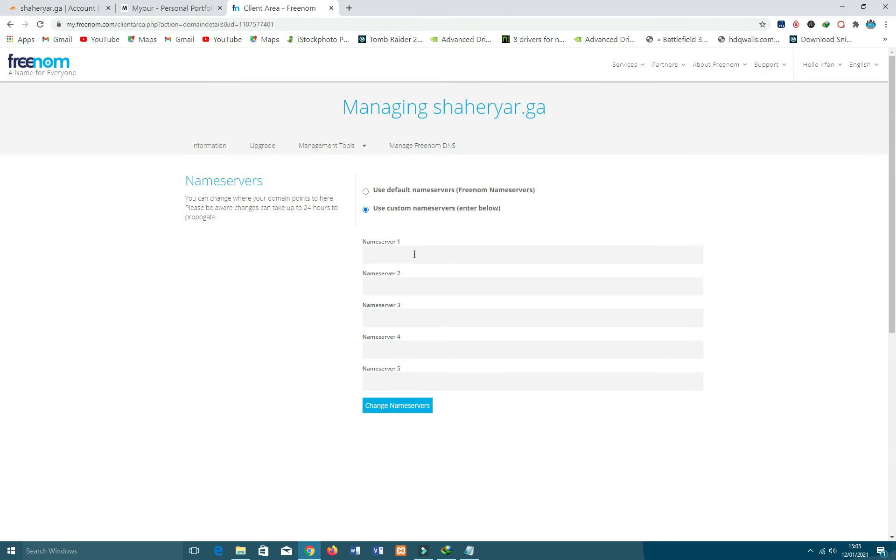
pyautogui.hotkey('ctrl', 'v')
# Copy nash.ns.cloudflare.com from Cloudflare into Freenom's Nameserver 2 and apply the nameserver change.
pyautogui.click(32, 6)
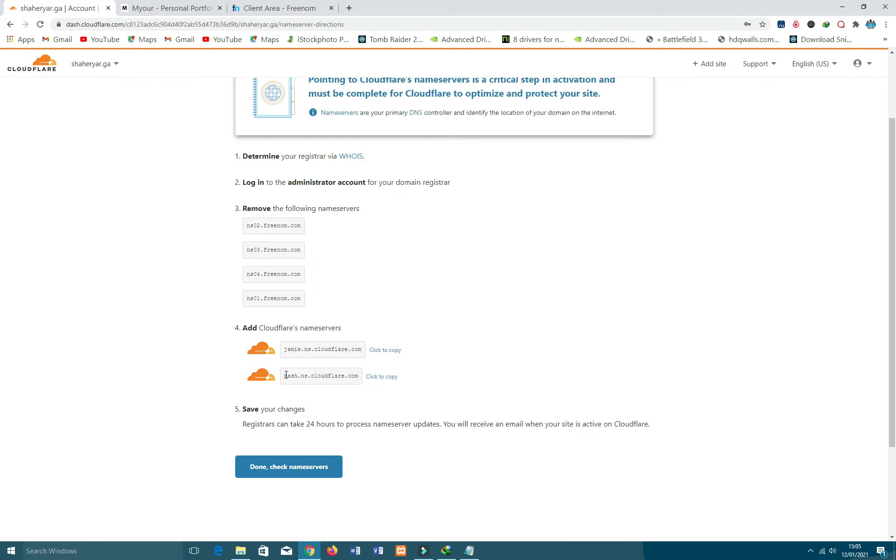
pyautogui.click(378, 376)
pyautogui.click(266, 11)
pyautogui.click(403, 286)
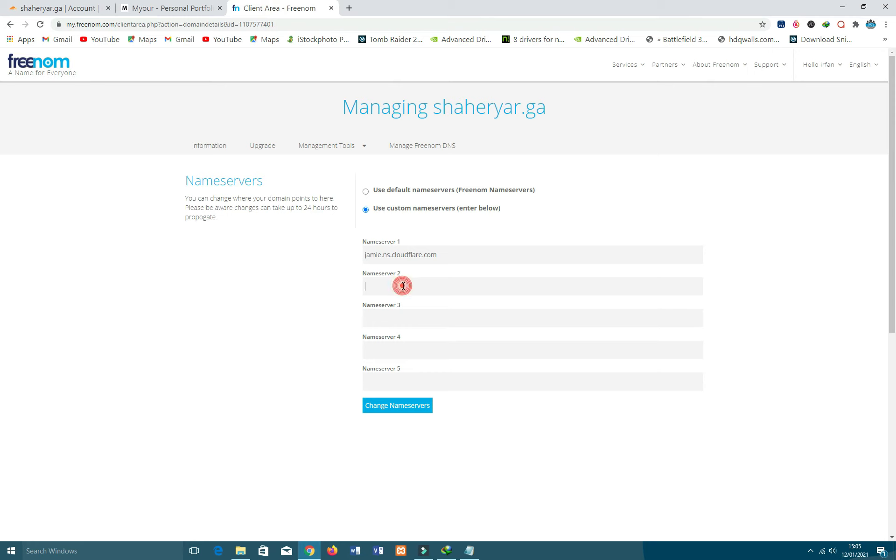
pyautogui.hotkey('ctrl', 'v')
pyautogui.click(397, 406)
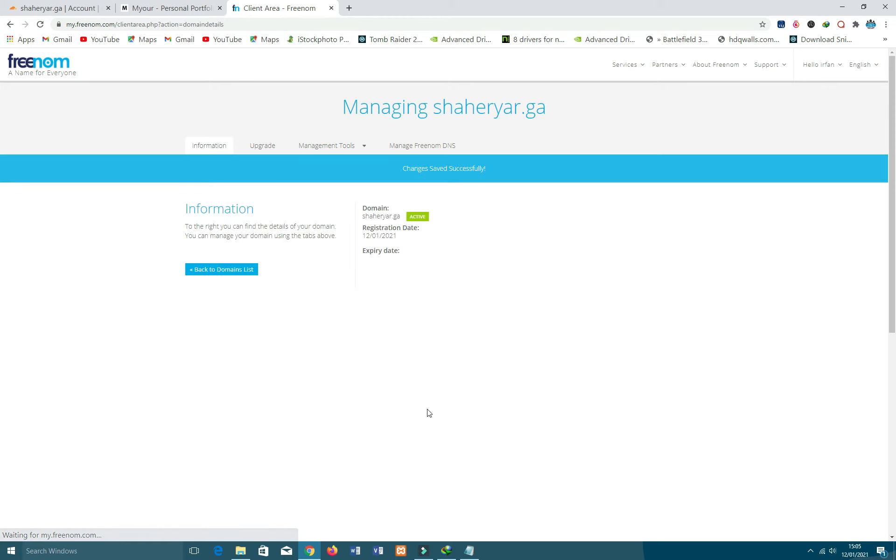
# Return to Cloudflare's nameserver instructions and have it check the updated nameservers.
pyautogui.click(49, 8)
pyautogui.scroll(-2, 123, 301)
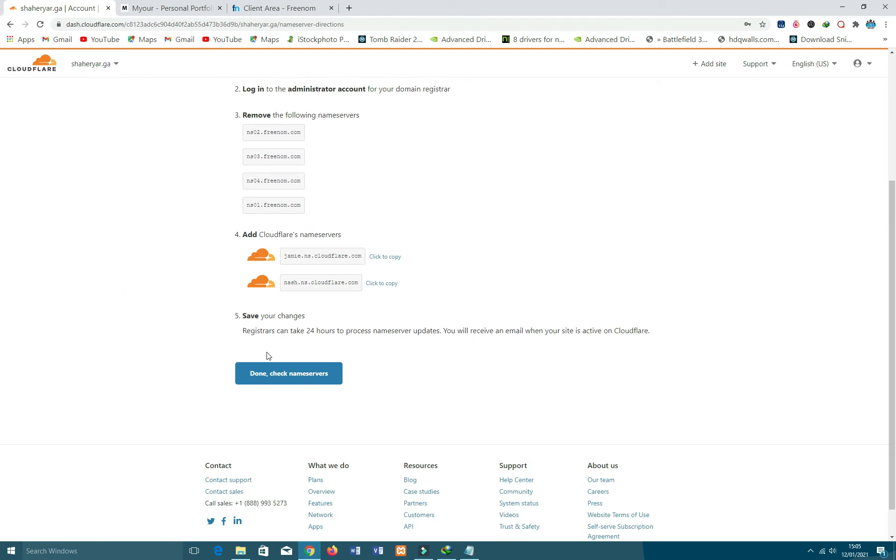
pyautogui.click(289, 376)
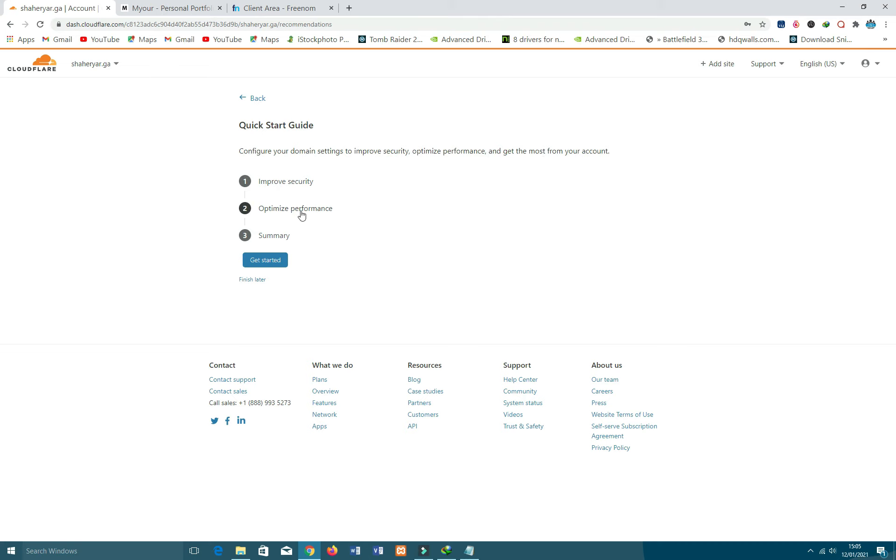
# Start the Quick Start Guide, save Automatic HTTPS Rewrites as on, and turn on and save Always Use HTTPS.
pyautogui.click(262, 261)
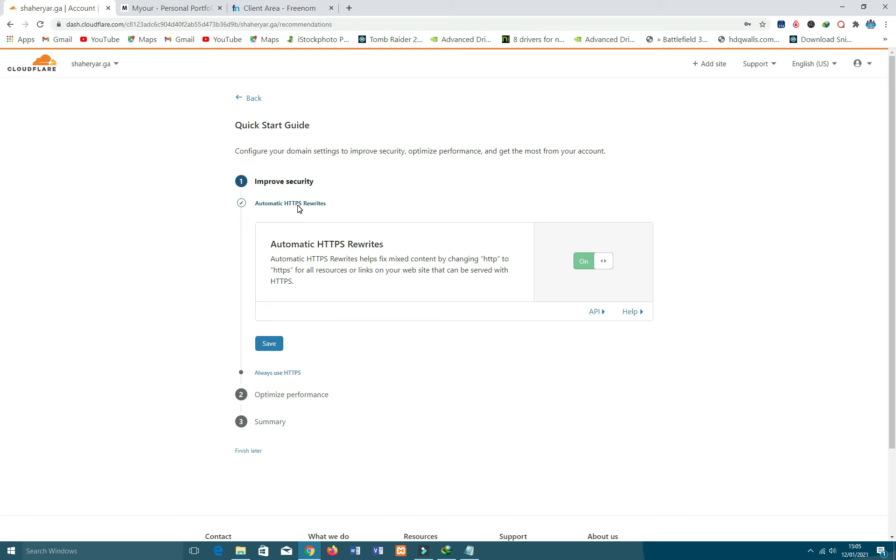
pyautogui.click(268, 344)
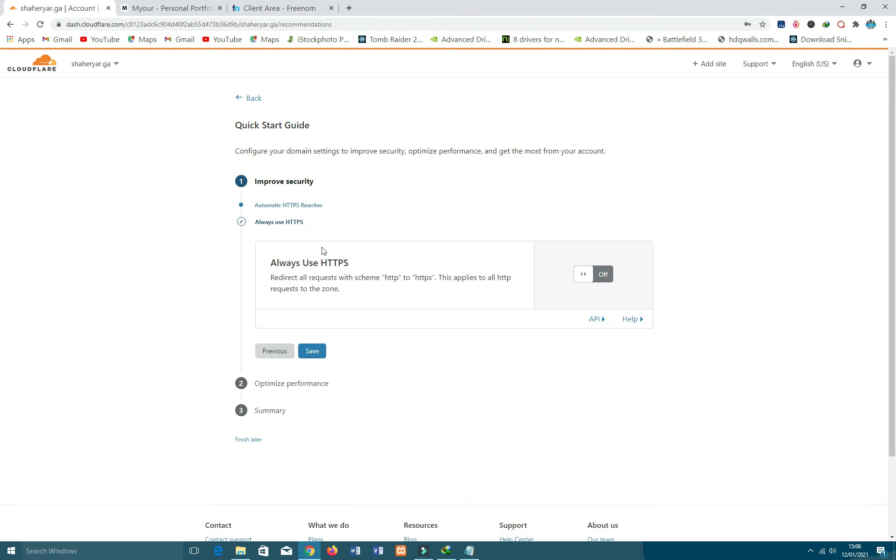
pyautogui.click(583, 274)
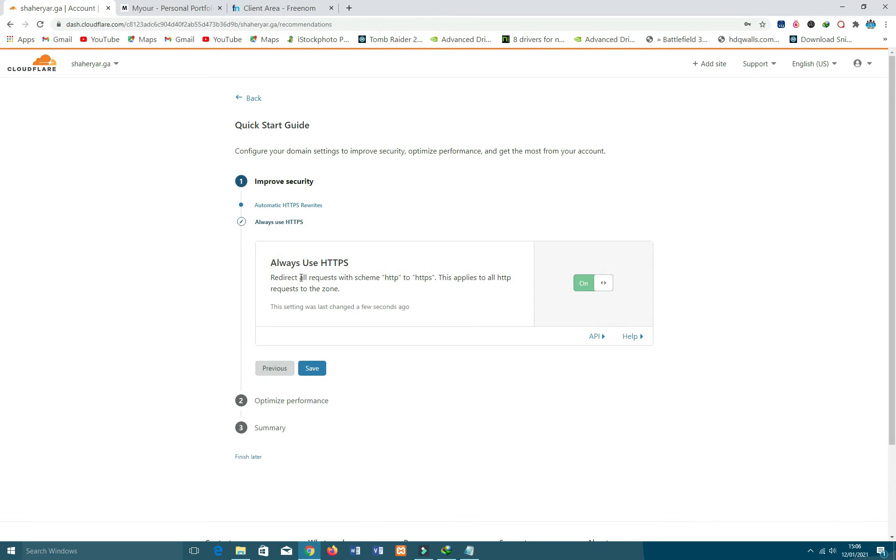
pyautogui.click(312, 368)
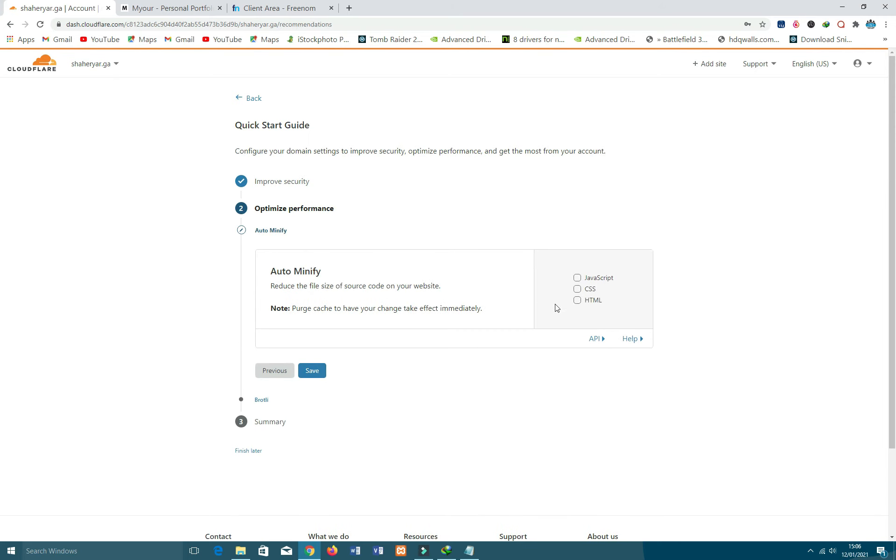
# Finish the guide's performance settings with Auto Minify enabled for JavaScript, CSS and HTML and Brotli kept on.
pyautogui.click(577, 278)
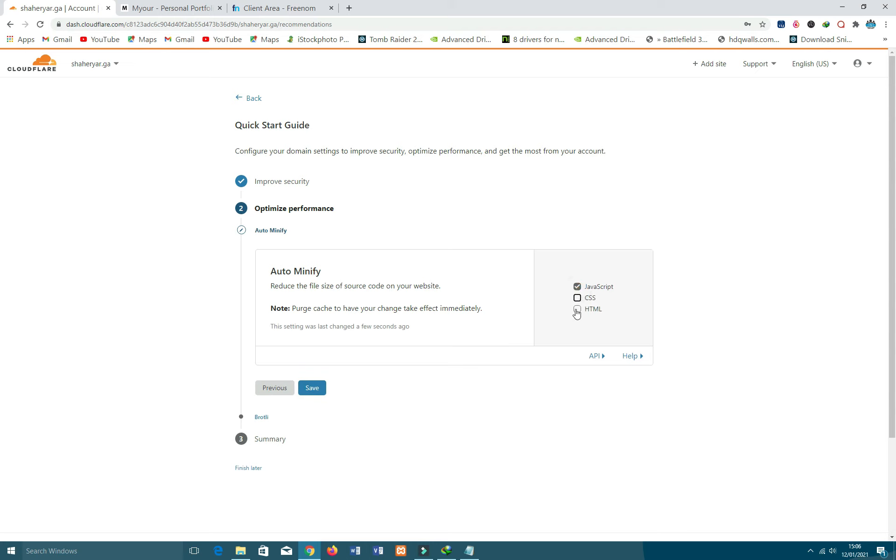
pyautogui.click(577, 299)
pyautogui.click(577, 309)
pyautogui.scroll(-3, 480, 290)
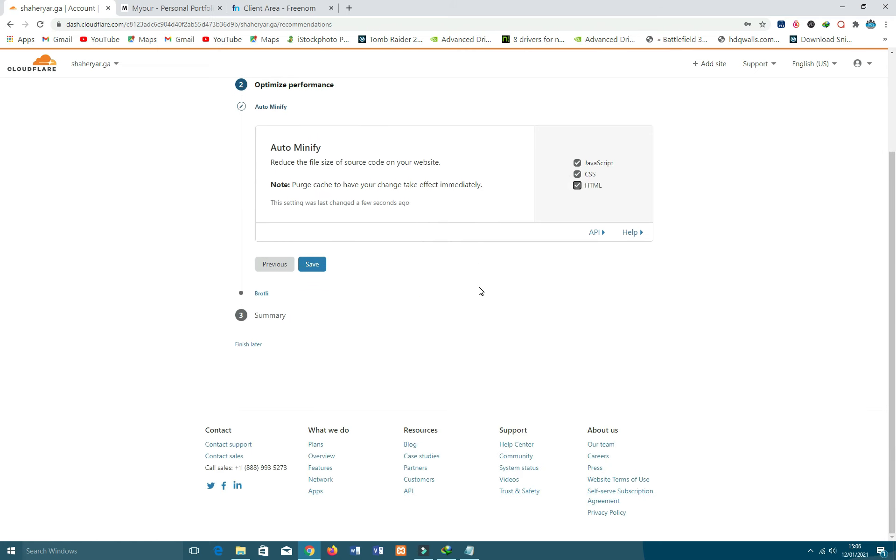
pyautogui.scroll(1, 480, 290)
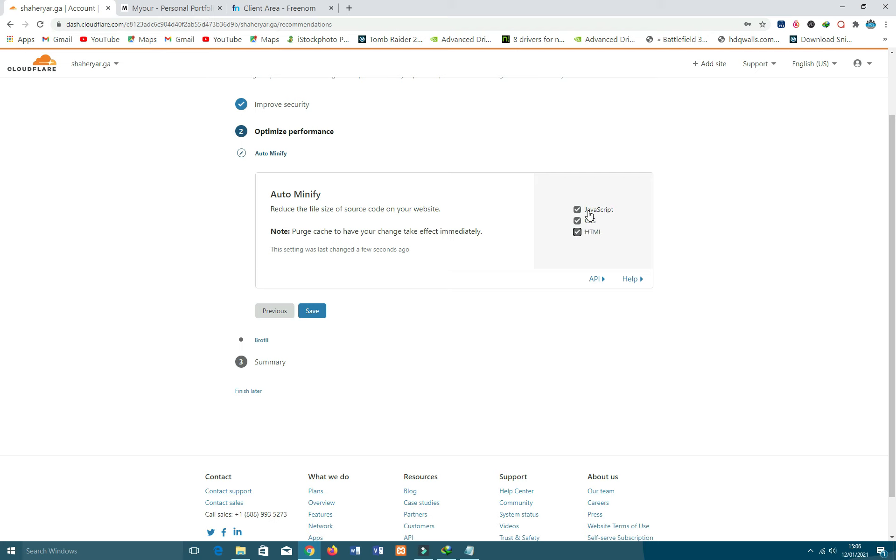
pyautogui.click(319, 315)
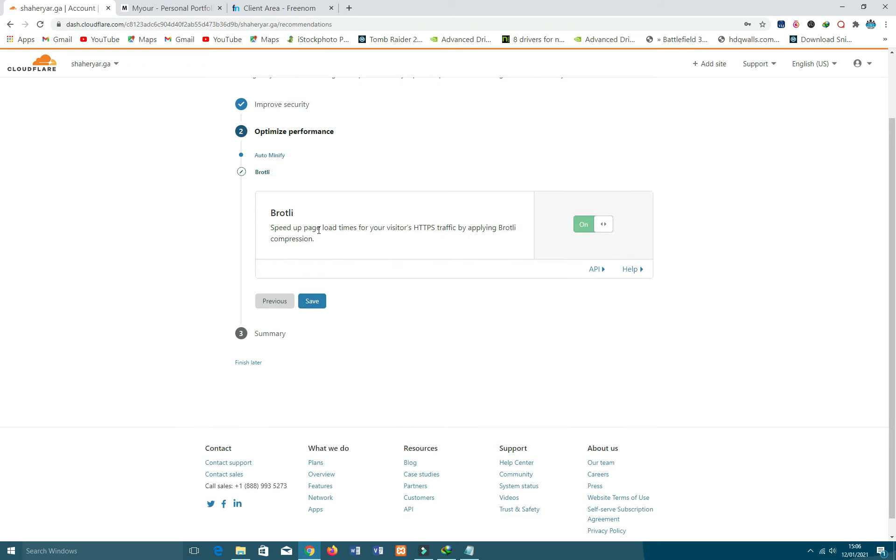
pyautogui.click(316, 302)
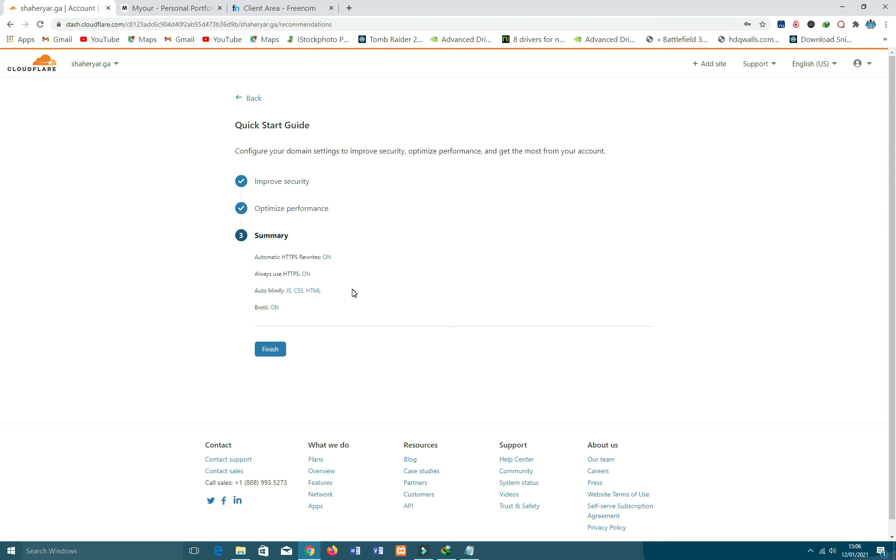
pyautogui.click(270, 350)
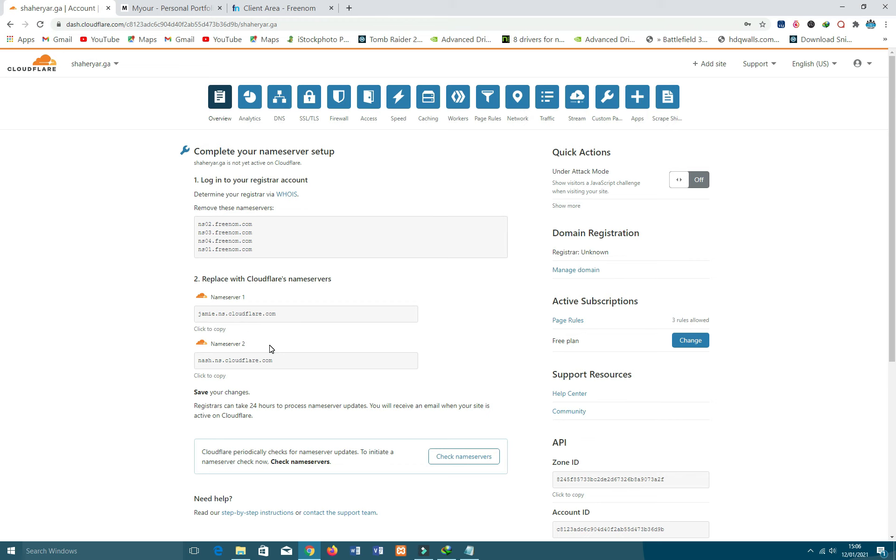
# Set the SSL/TLS encryption mode of shaheryar.ga to Full (strict).
pyautogui.click(308, 99)
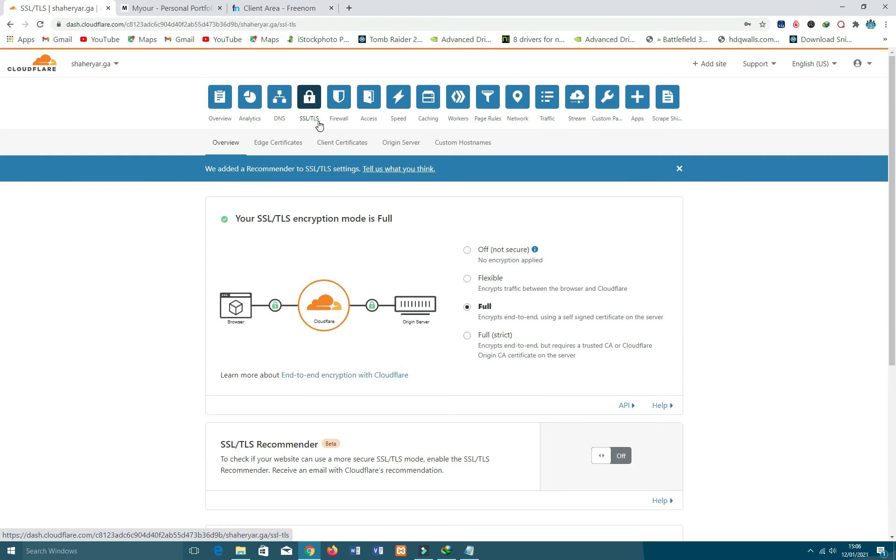
pyautogui.click(466, 337)
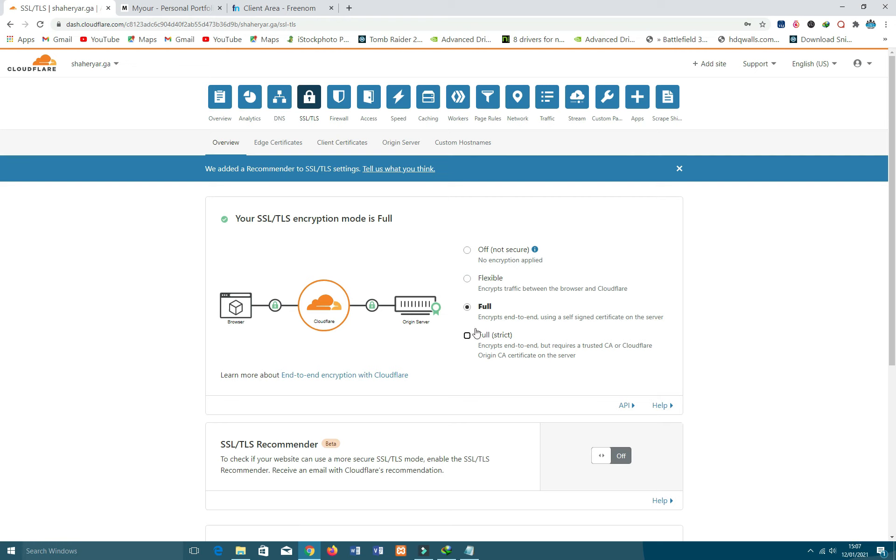
pyautogui.click(467, 336)
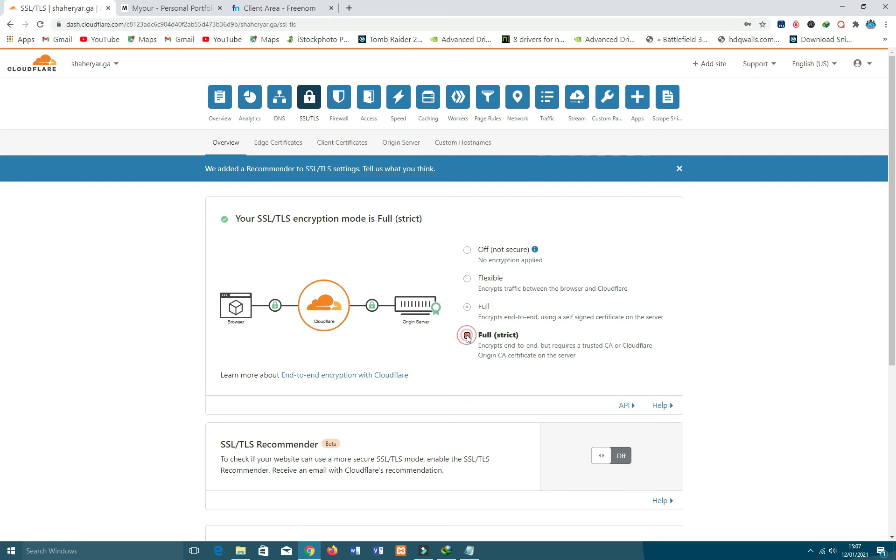
# Turn on the SSL/TLS Recommender for shaheryar.ga.
pyautogui.scroll(-1, 350, 265)
pyautogui.scroll(-1, 350, 265)
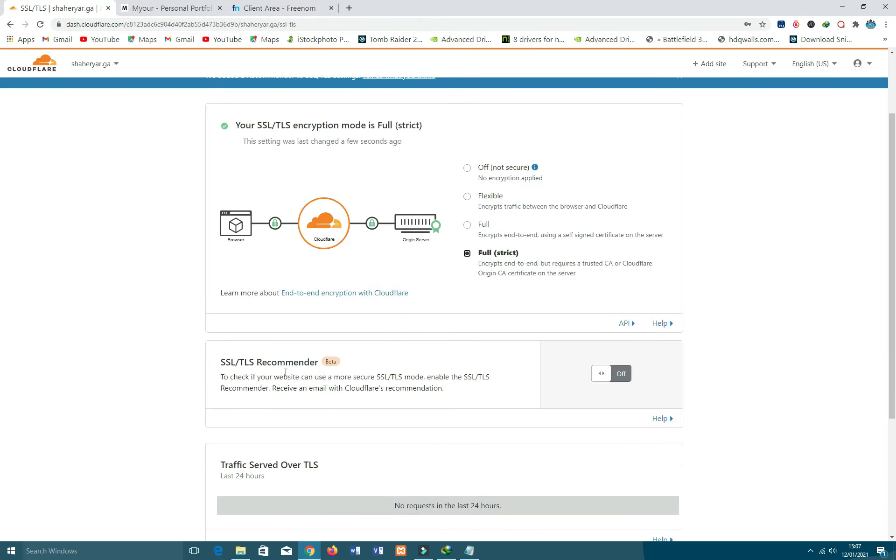
pyautogui.click(606, 373)
pyautogui.scroll(-4, 366, 296)
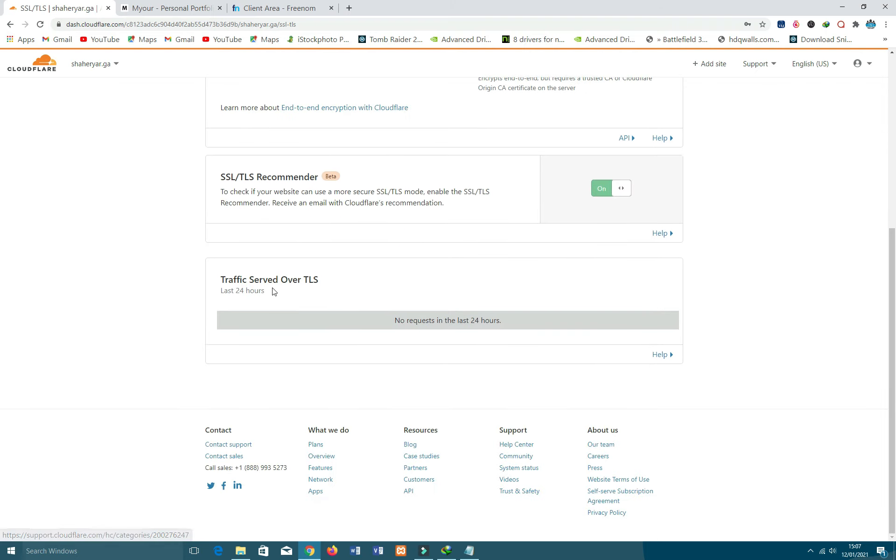
# Review the edge certificate status and the web traffic analytics of shaheryar.ga.
pyautogui.scroll(6, 190, 286)
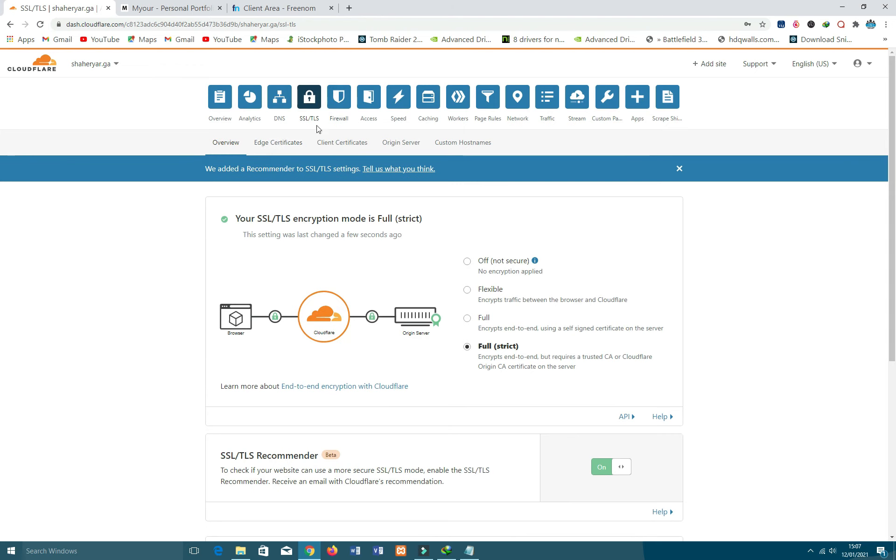
pyautogui.click(278, 143)
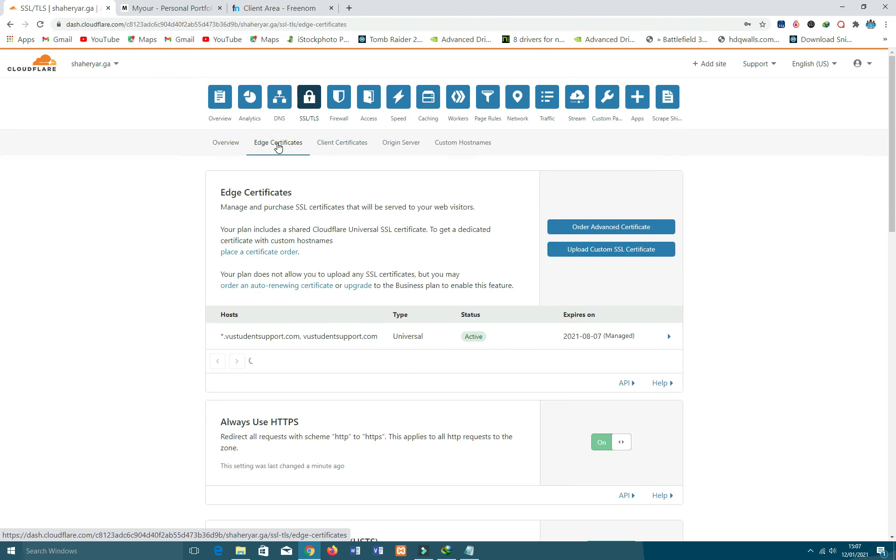
pyautogui.scroll(-4, 189, 299)
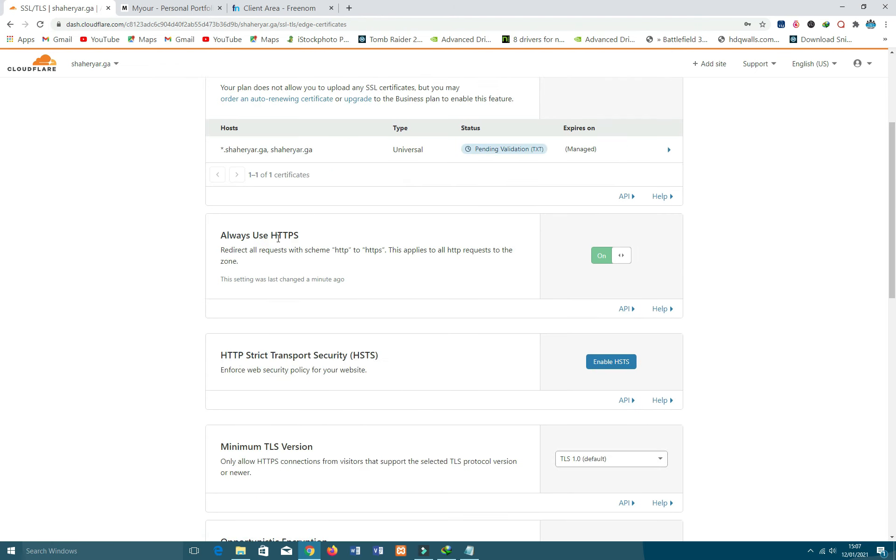
pyautogui.scroll(4, 379, 300)
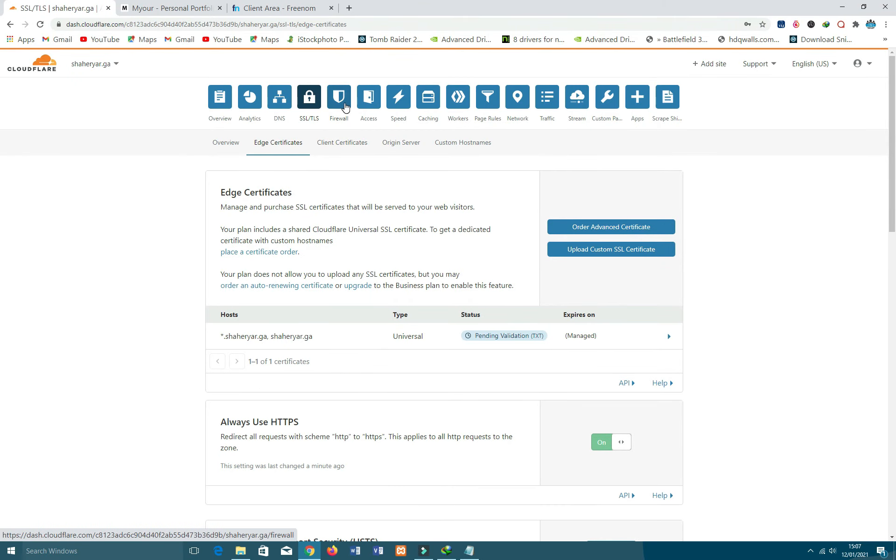
pyautogui.click(251, 100)
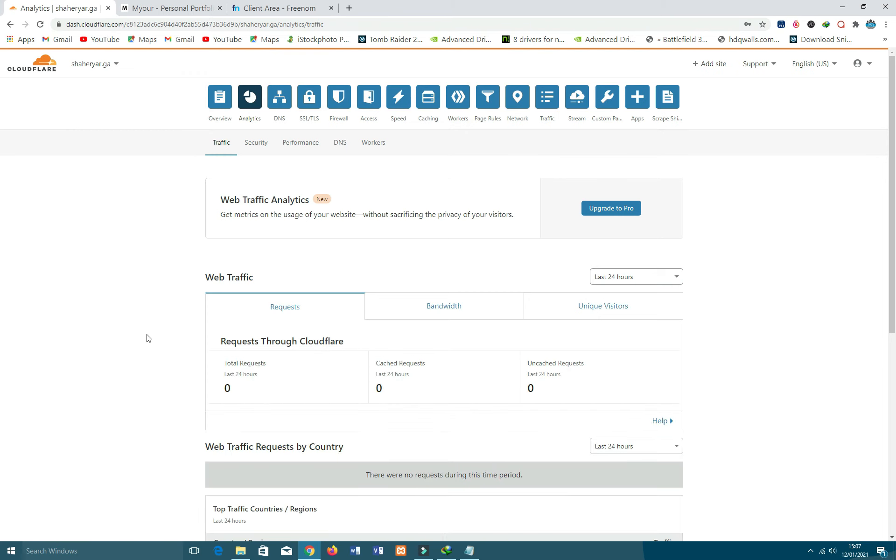
pyautogui.scroll(-5, 146, 336)
pyautogui.scroll(5, 131, 193)
# Close the open portfolio page, load shaheryar.ga in a new tab, and check whether its connection is secure.
pyautogui.click(123, 10)
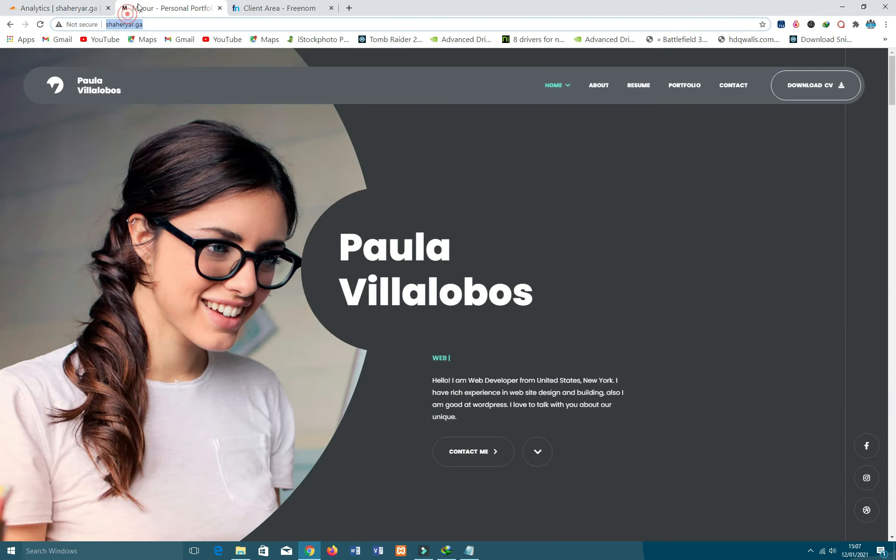
pyautogui.click(220, 8)
pyautogui.click(237, 8)
pyautogui.click(255, 24)
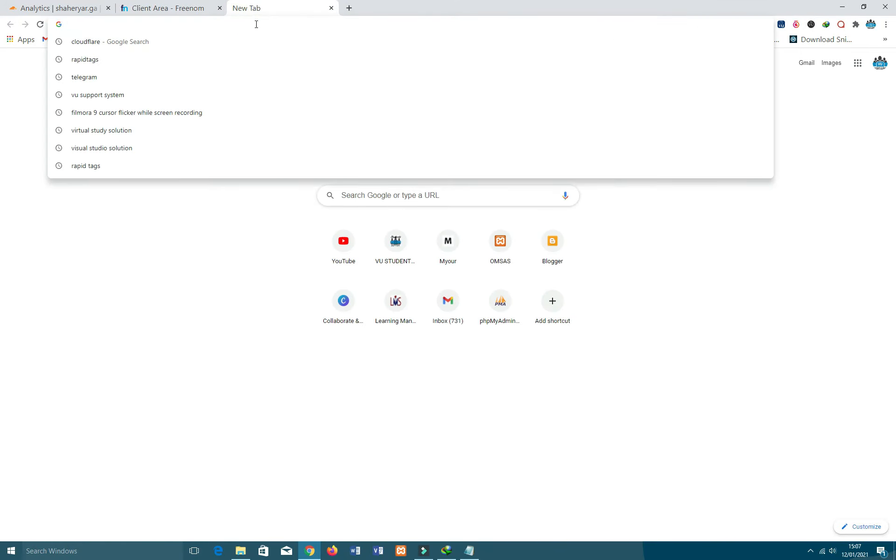
pyautogui.write('shaheryar.ga')
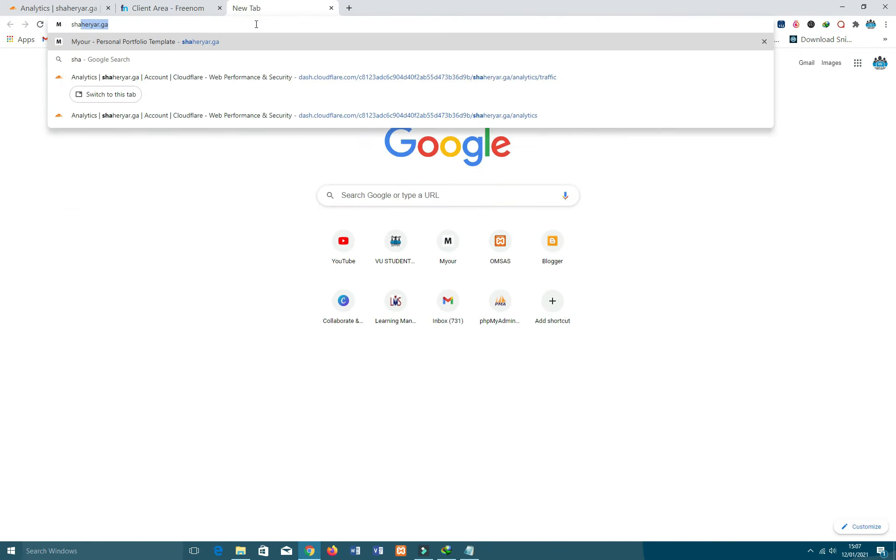
pyautogui.press('Return')
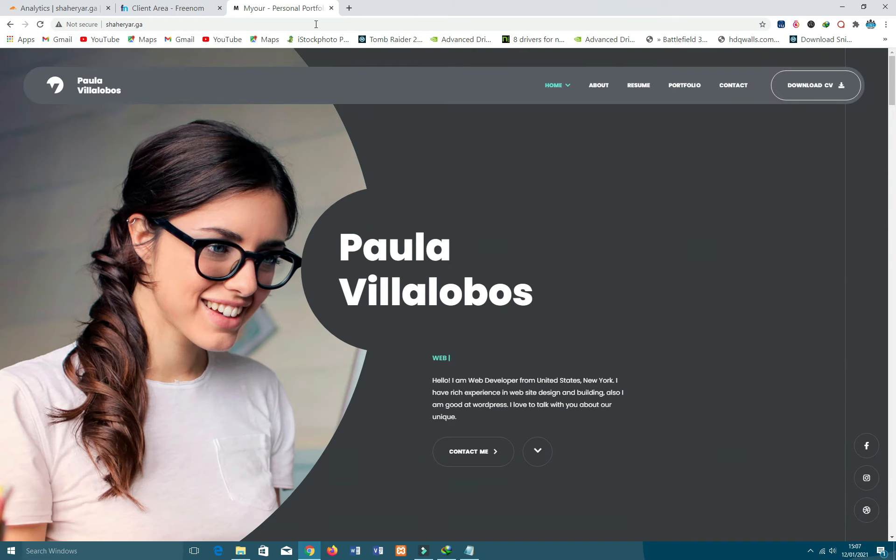
pyautogui.click(80, 25)
pyautogui.click(163, 26)
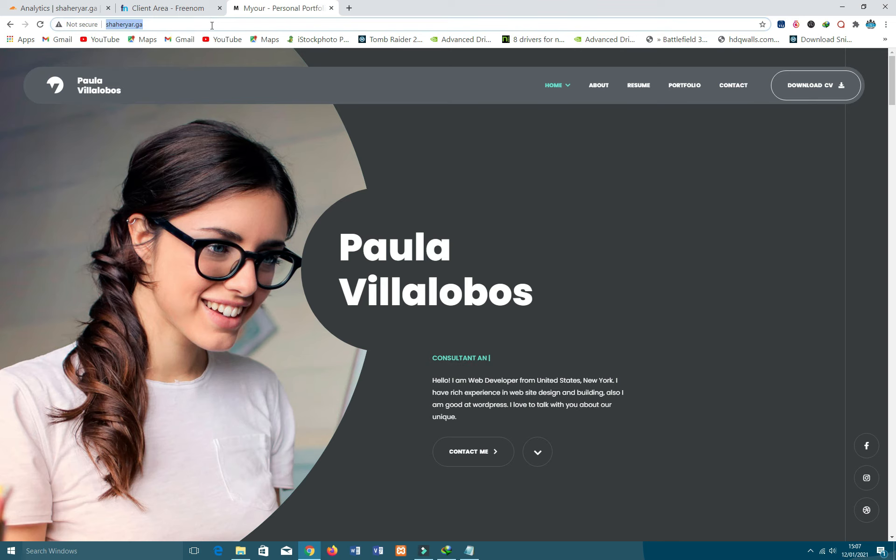
# Open the nameserver settings of shaheryar.ga in Freenom to verify the saved custom nameservers.
pyautogui.click(169, 8)
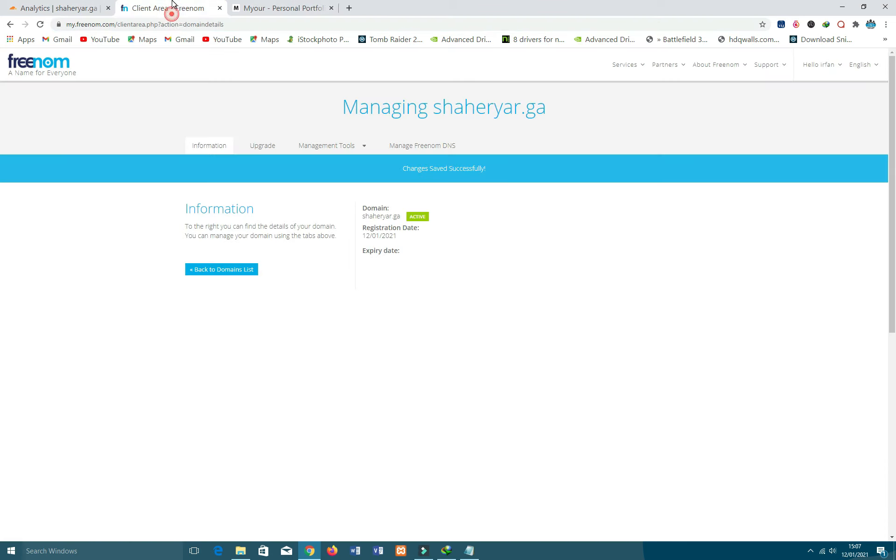
pyautogui.click(320, 145)
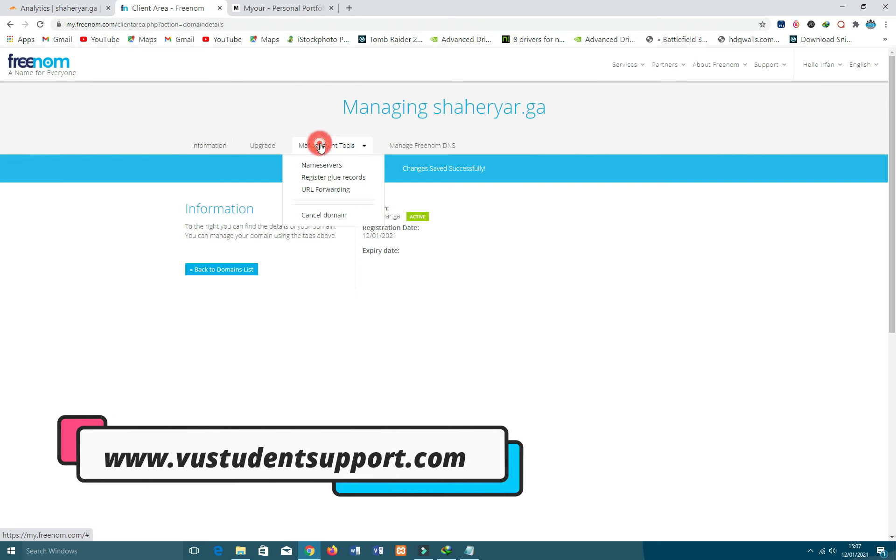
pyautogui.click(326, 167)
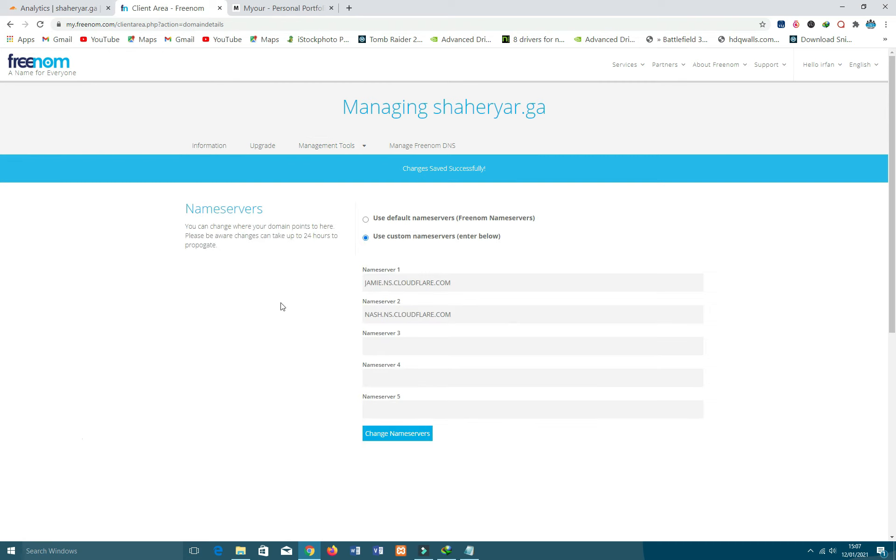
# Request a nameserver check for shaheryar.ga from its Cloudflare overview.
pyautogui.click(63, 8)
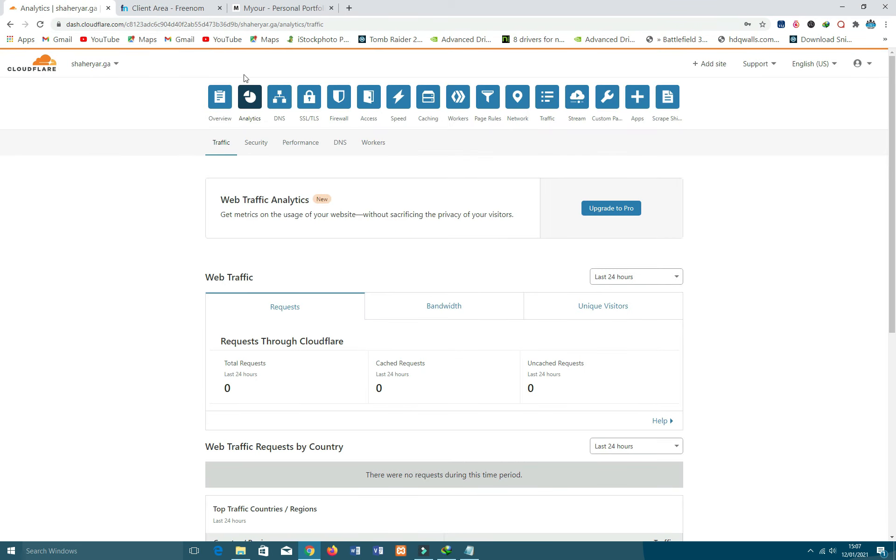
pyautogui.click(222, 100)
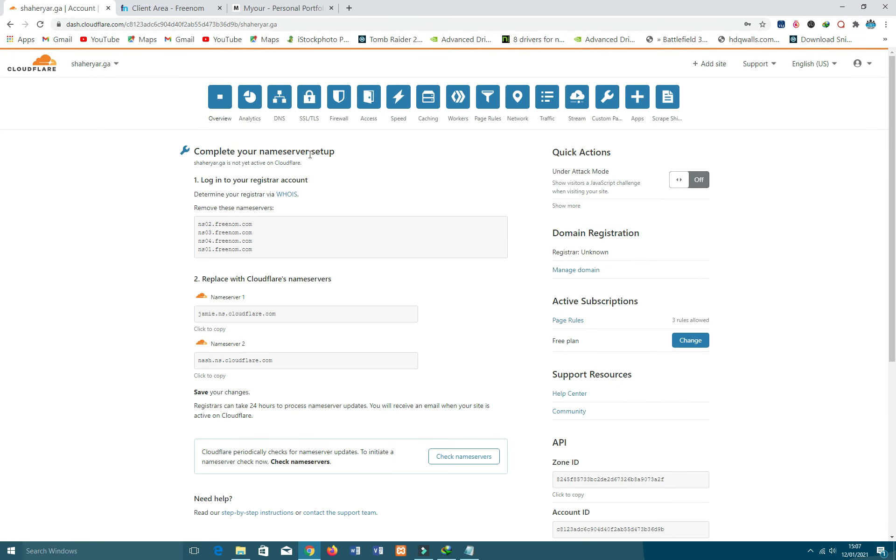
pyautogui.scroll(-1, 169, 193)
pyautogui.scroll(-1, 169, 193)
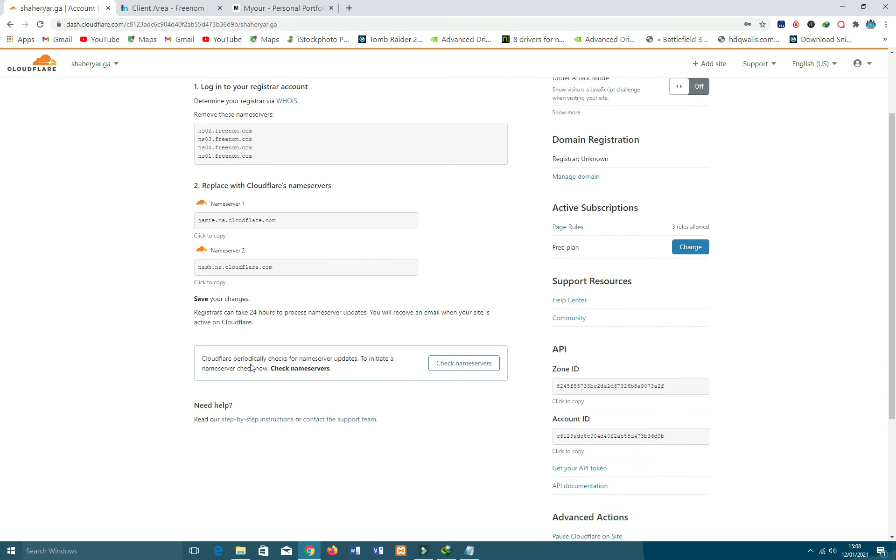
pyautogui.click(456, 367)
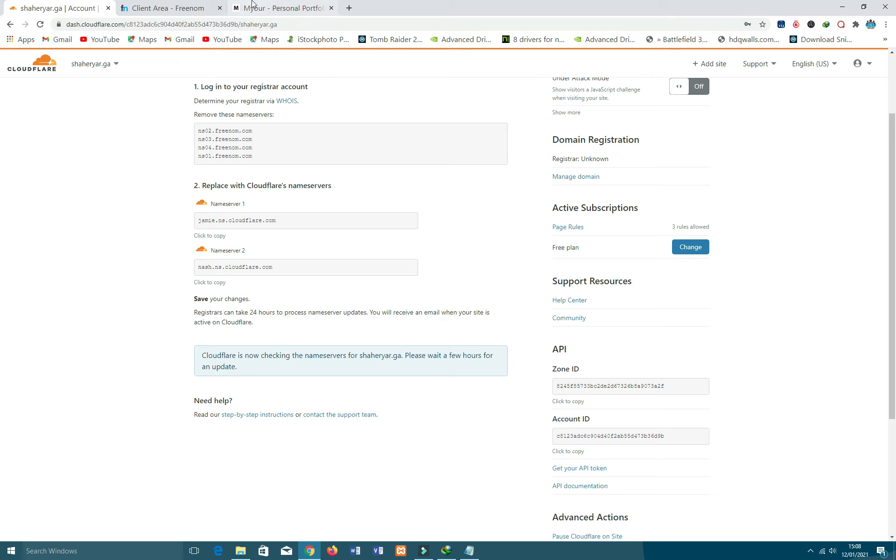
pyautogui.click(179, 7)
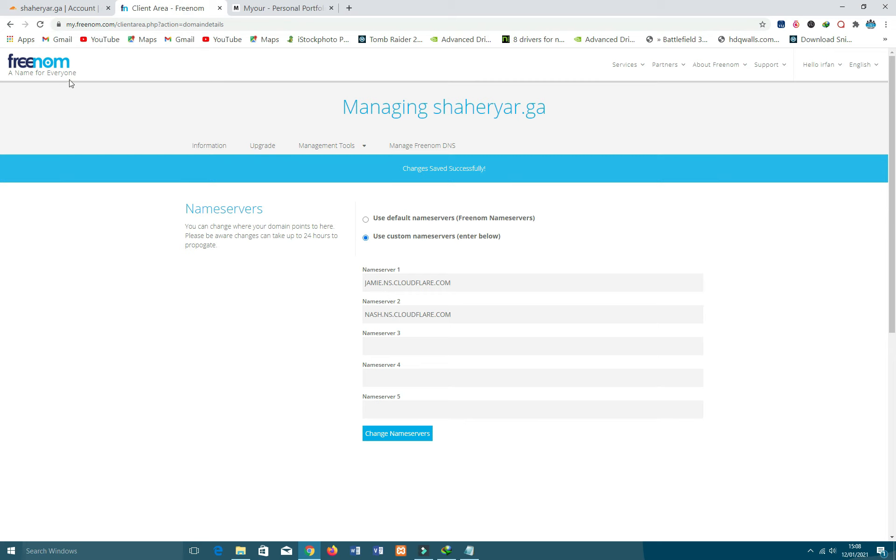
pyautogui.click(259, 8)
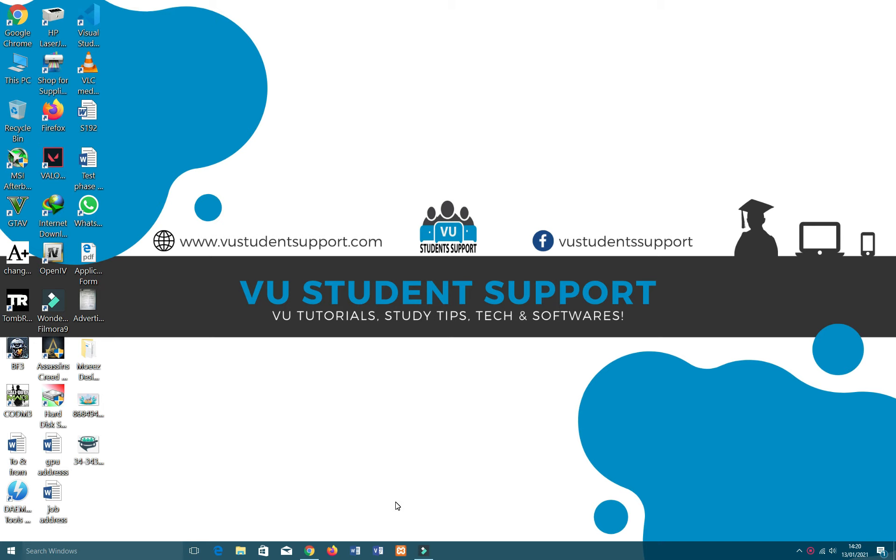
# Switch to Chrome, open shaheryar.ga in the Cloudflare account, and review its activation status and web traffic analytics.
pyautogui.click(309, 551)
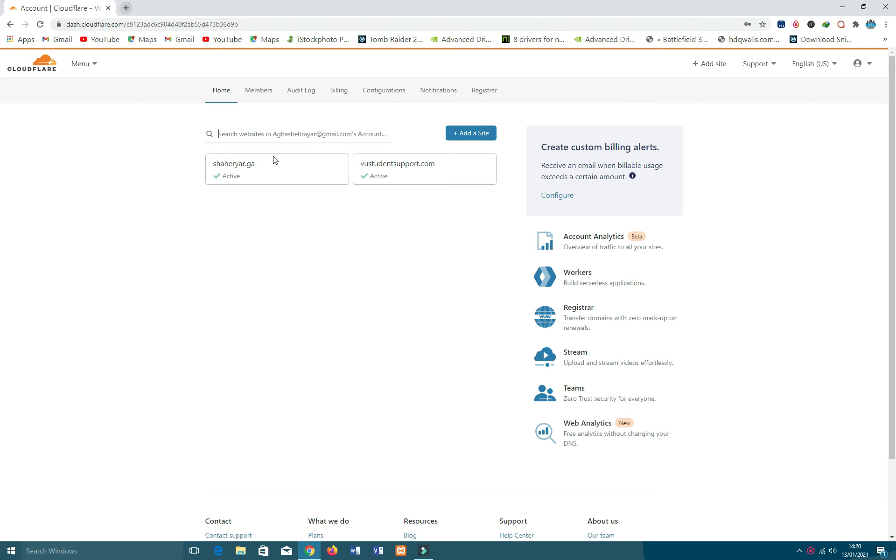
pyautogui.click(239, 169)
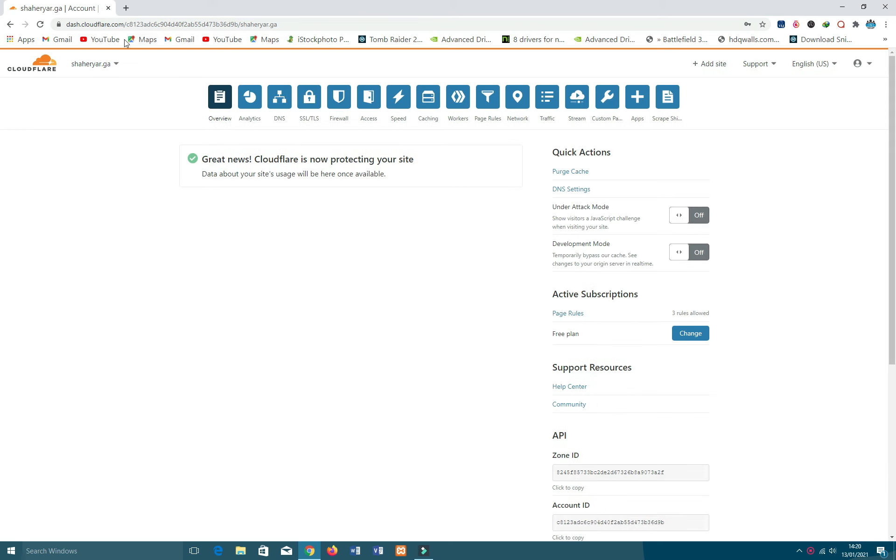
pyautogui.click(248, 99)
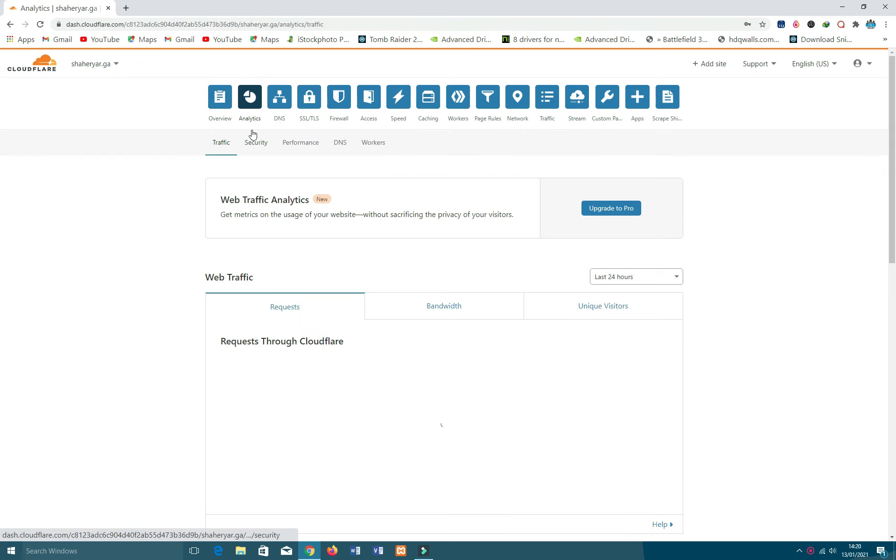
pyautogui.scroll(-5, 176, 194)
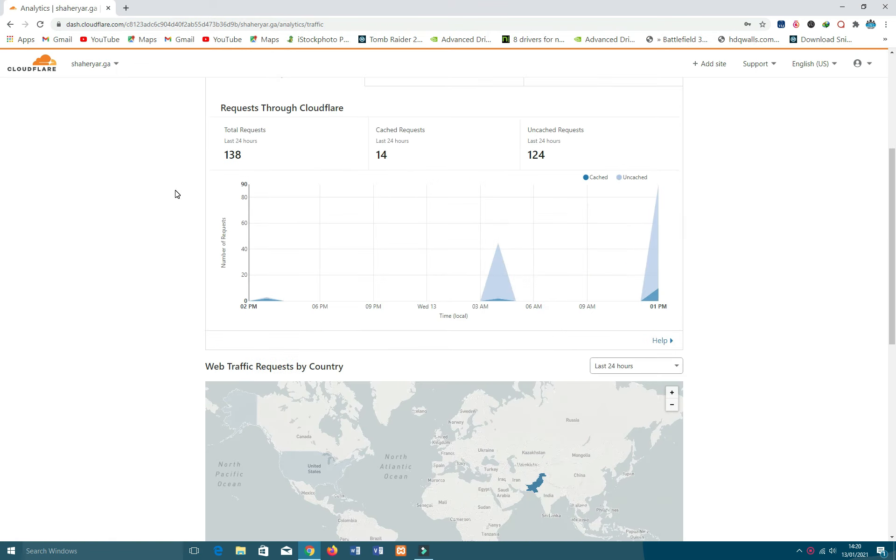
pyautogui.scroll(3, 176, 194)
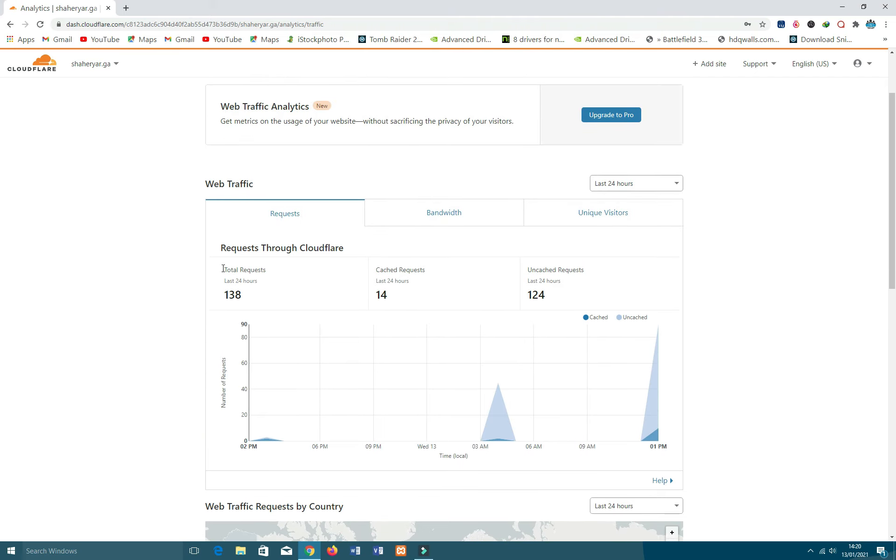
pyautogui.scroll(2, 174, 242)
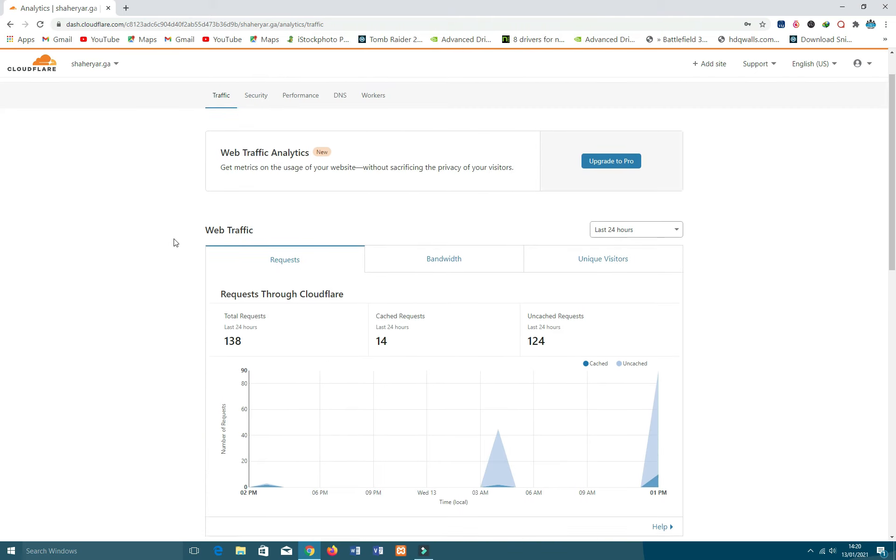
# Load shaheryar.ga in a new tab and check its connection security and full HTTPS address.
pyautogui.click(125, 8)
pyautogui.write('shah')
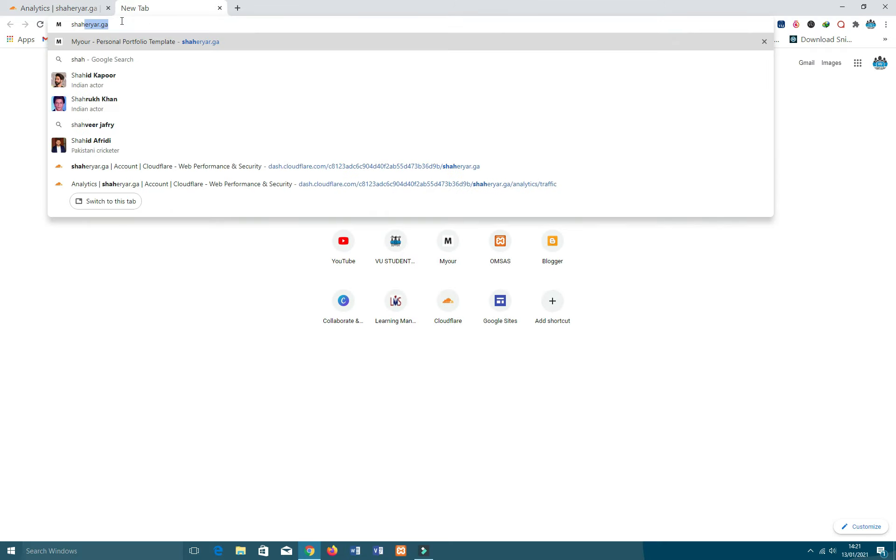
pyautogui.press('Return')
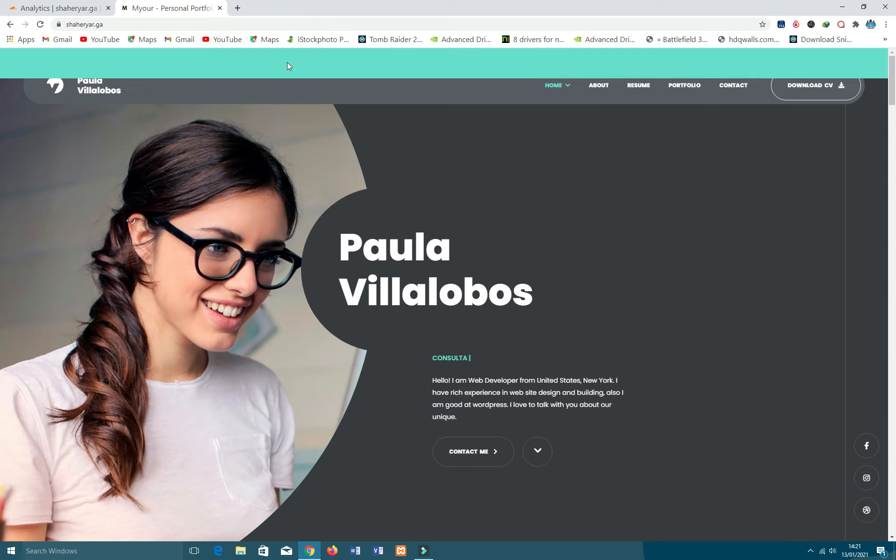
pyautogui.click(59, 25)
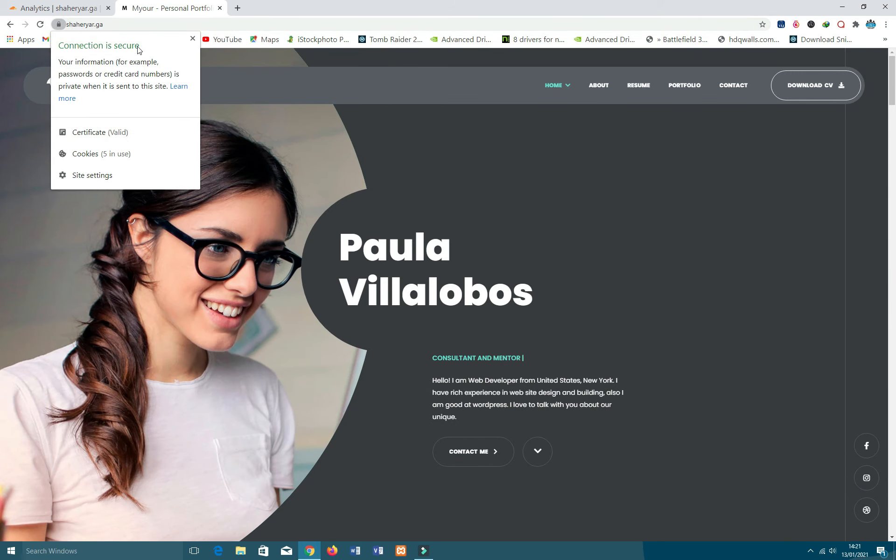
pyautogui.click(60, 24)
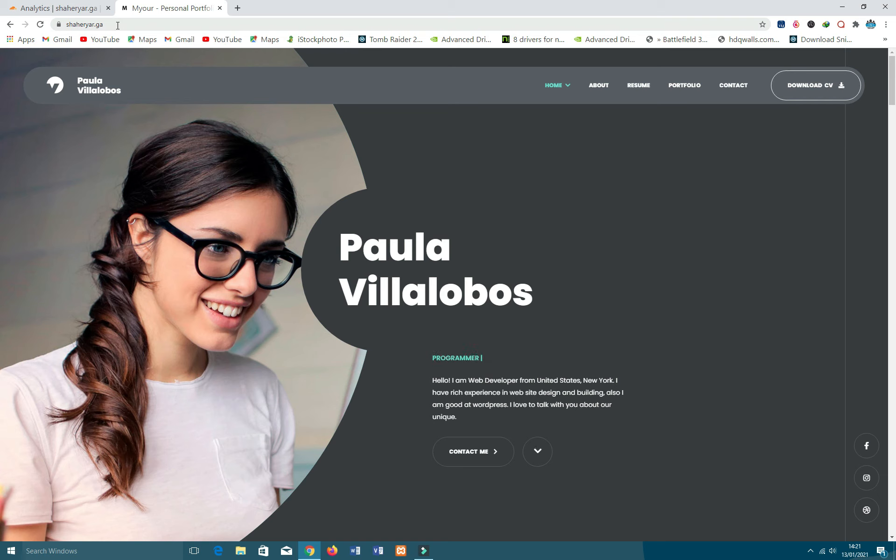
pyautogui.moveTo(118, 26); pyautogui.dragTo(79, 25)
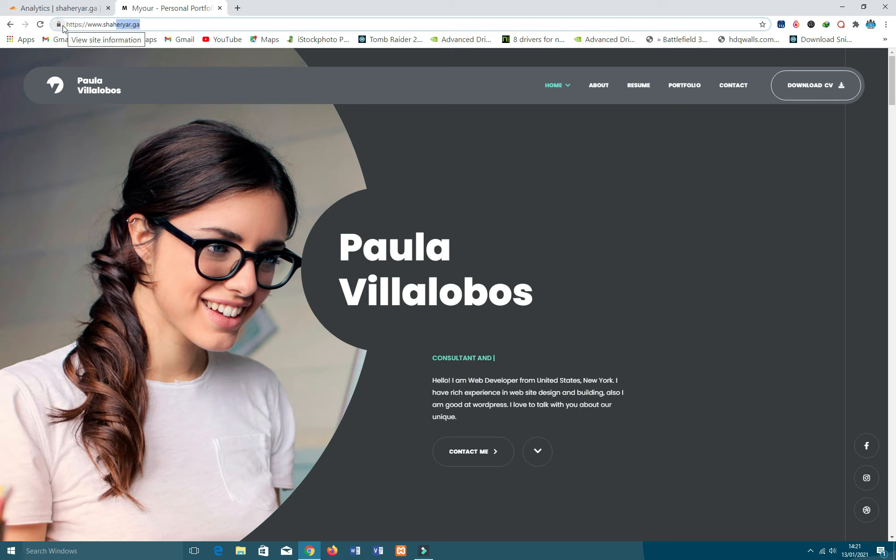
# Review the SSL/TLS encryption mode, Recommender setting and TLS traffic of shaheryar.ga in Cloudflare, and return to the portfolio page.
pyautogui.click(50, 4)
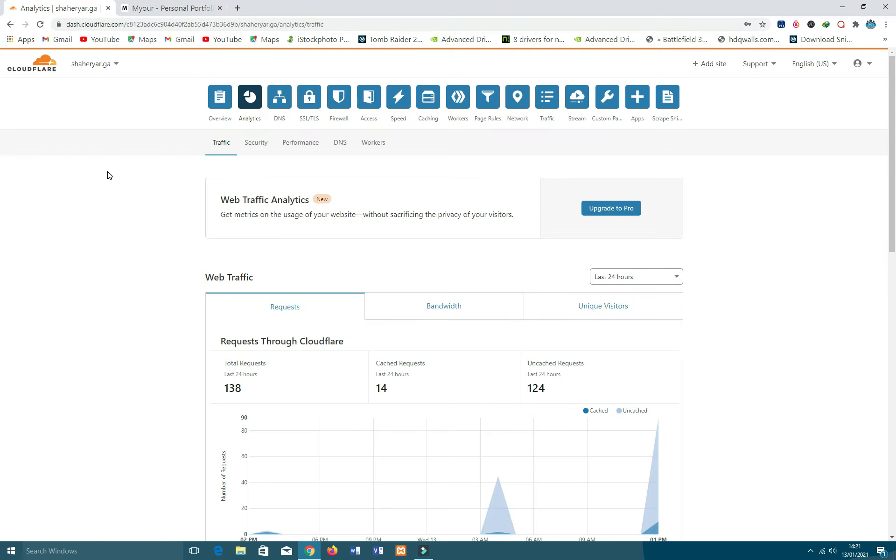
pyautogui.click(308, 98)
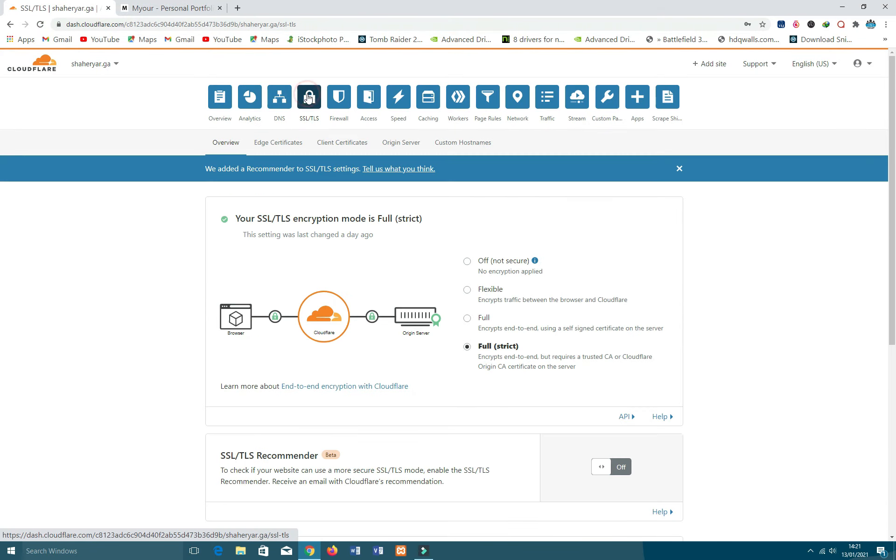
pyautogui.scroll(-4, 506, 225)
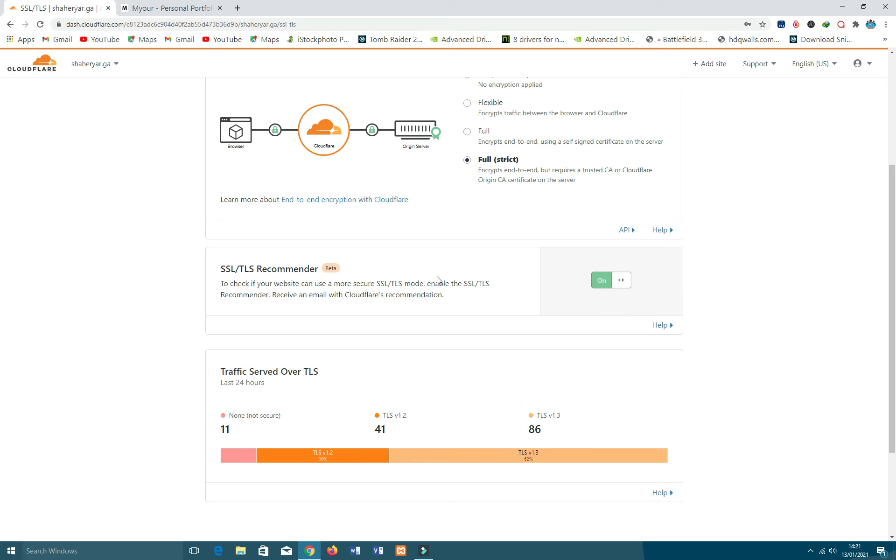
pyautogui.scroll(4, 153, 278)
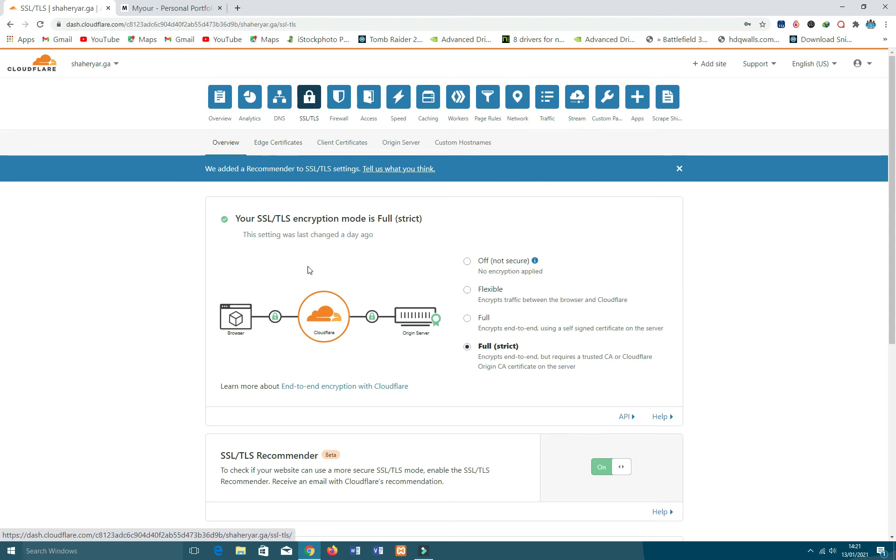
pyautogui.scroll(-5, 224, 264)
pyautogui.scroll(5, 194, 262)
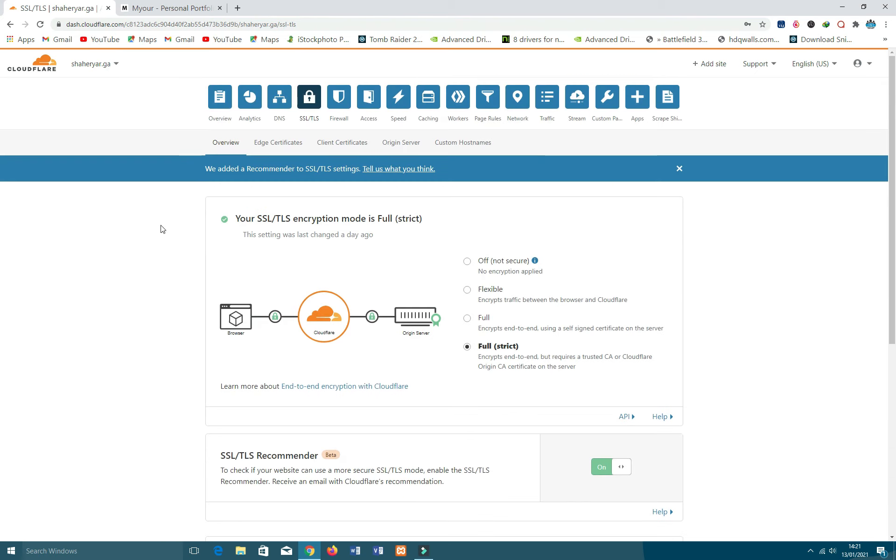
pyautogui.click(154, 9)
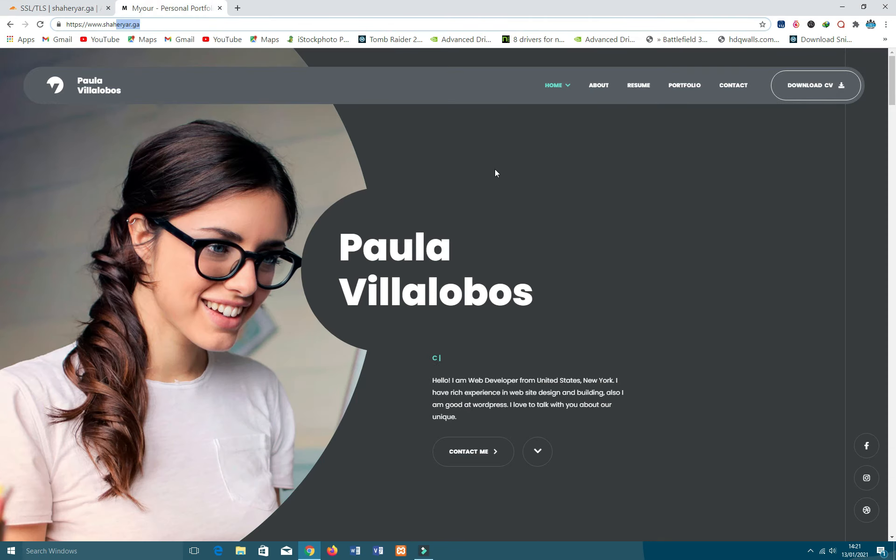